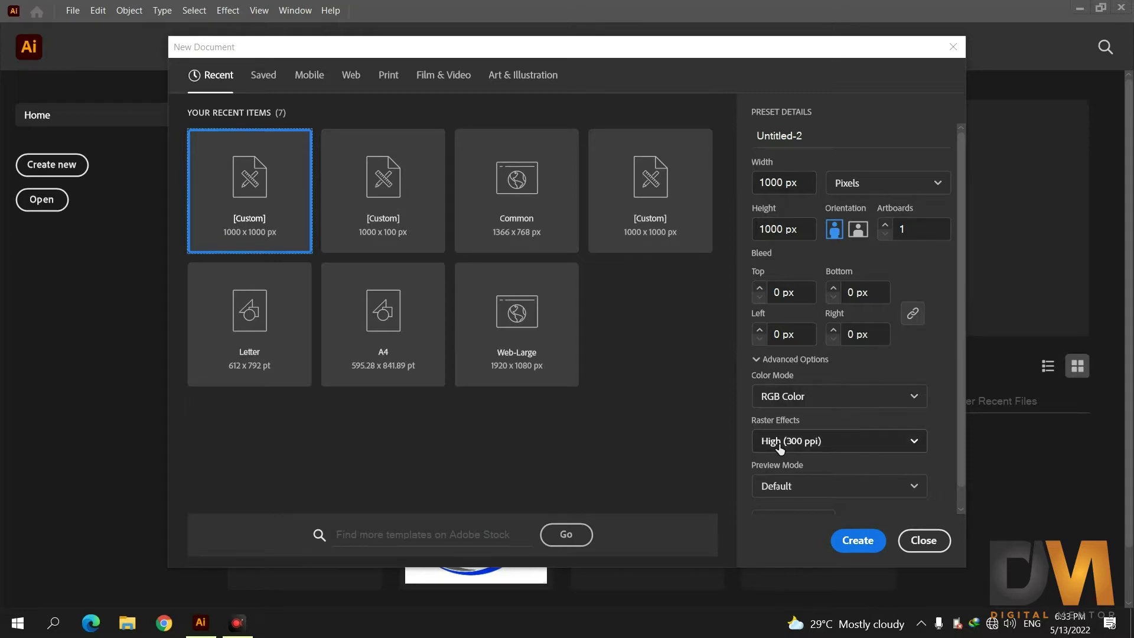
Create the blank 1000 × 1000 px Custom-preset document
{"action": "left_click", "coordinate": [865, 541]}
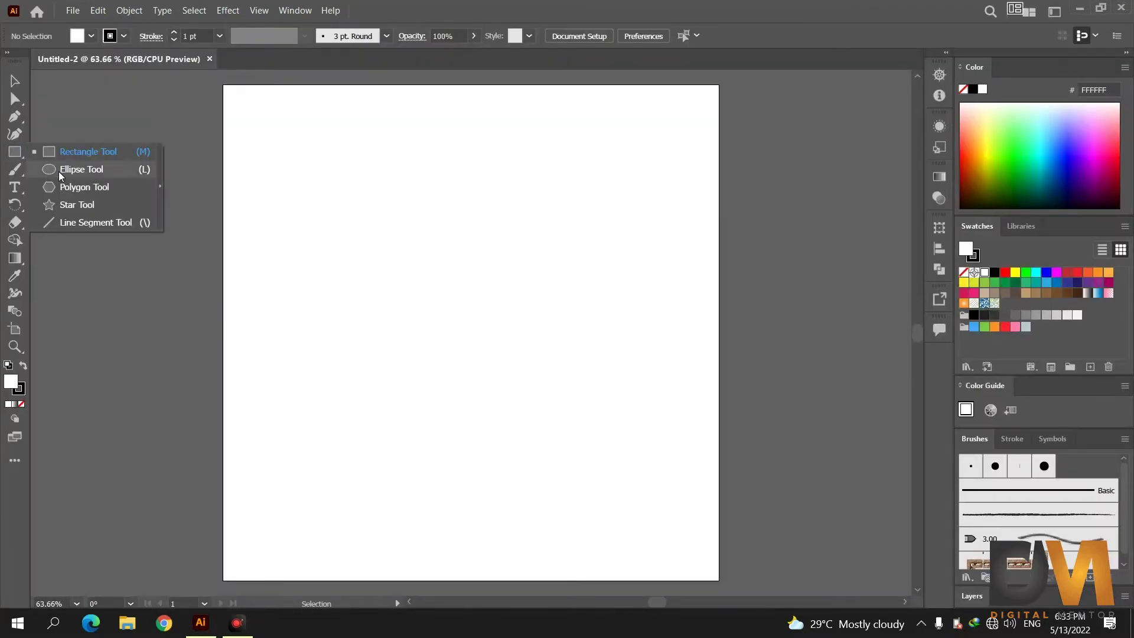
Draw a large circle on the artboard with no fill
{"action": "left_click", "coordinate": [60, 171]}
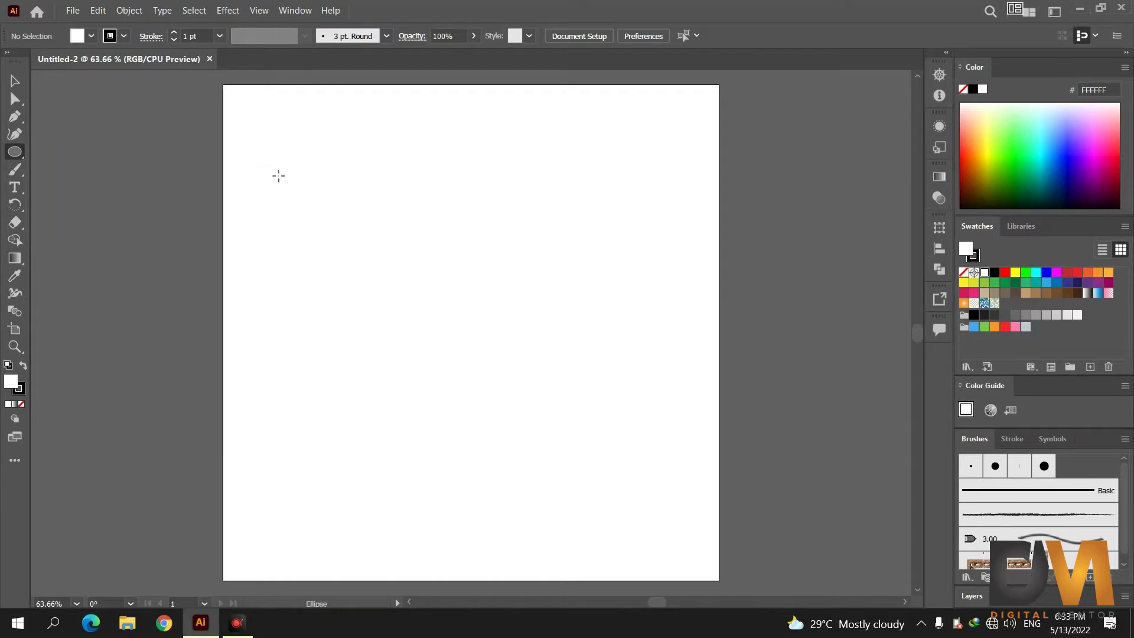
{"action": "left_click_drag", "start_coordinate": [290, 170], "coordinate": [590, 538]}
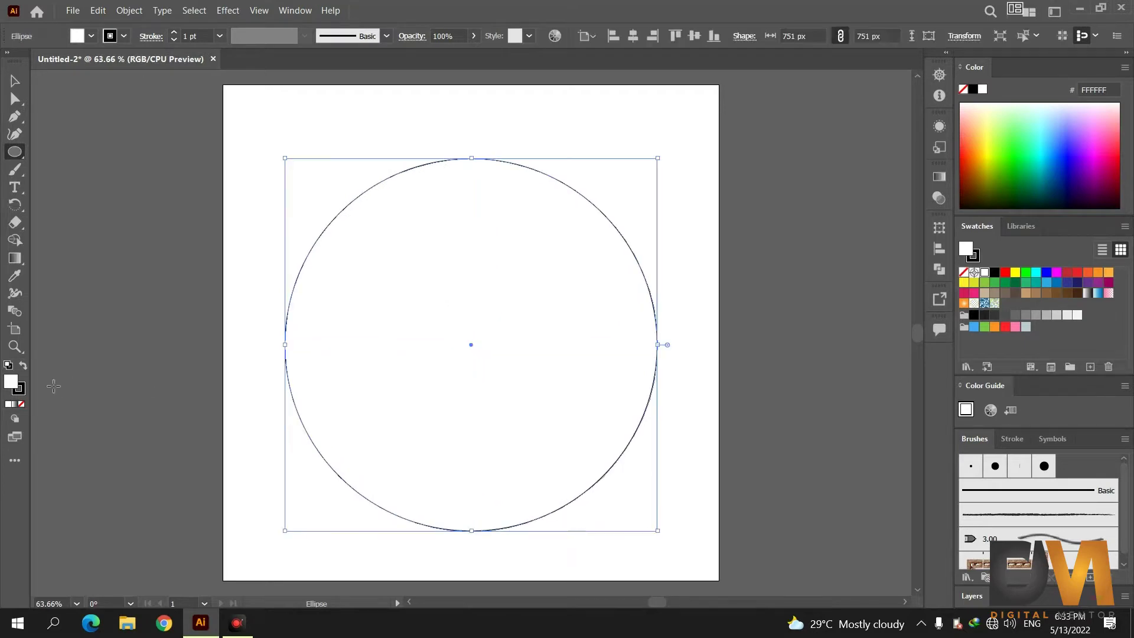
{"action": "left_click", "coordinate": [22, 405]}
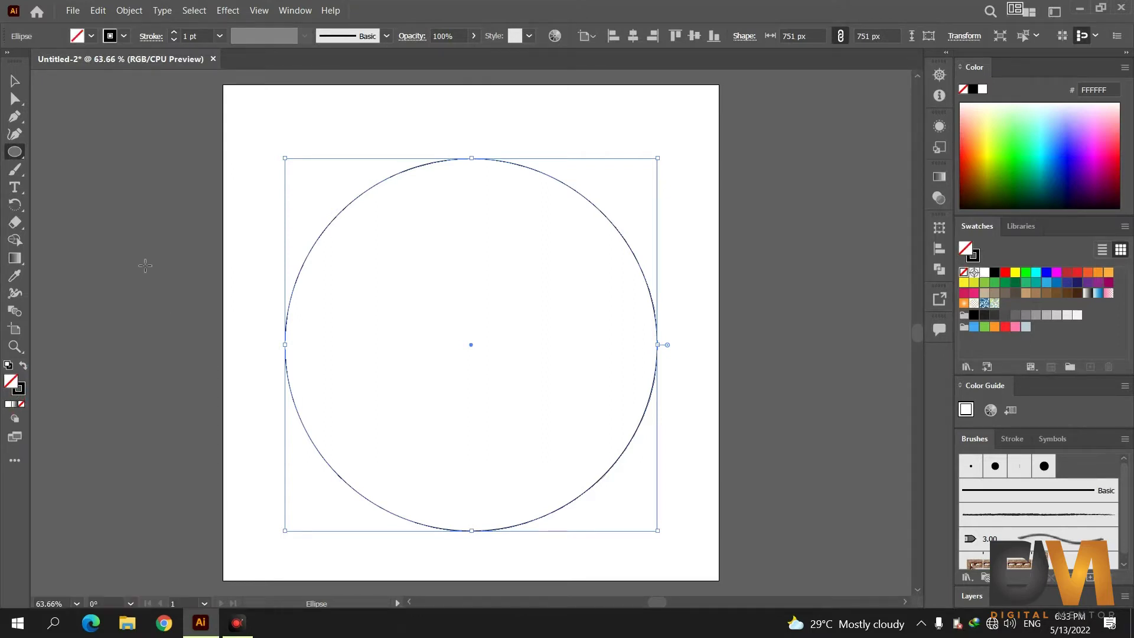
{"action": "left_click", "coordinate": [15, 87]}
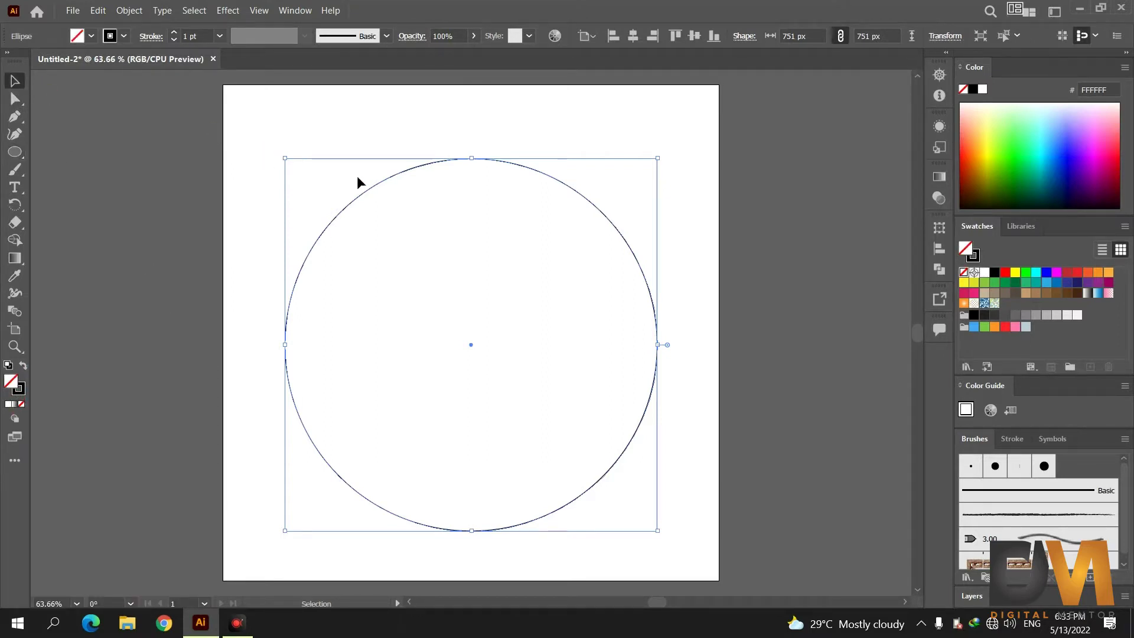
Paste a copy in front and shrink it to about 683 px wide inside the original
{"action": "left_click", "coordinate": [99, 10]}
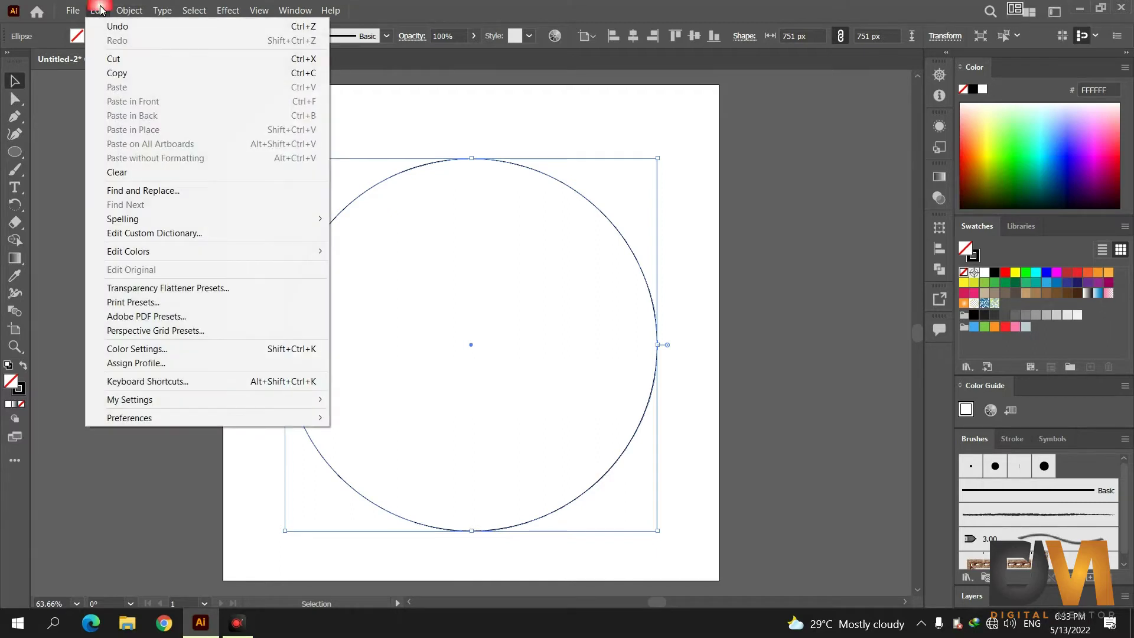
{"action": "left_click", "coordinate": [117, 73]}
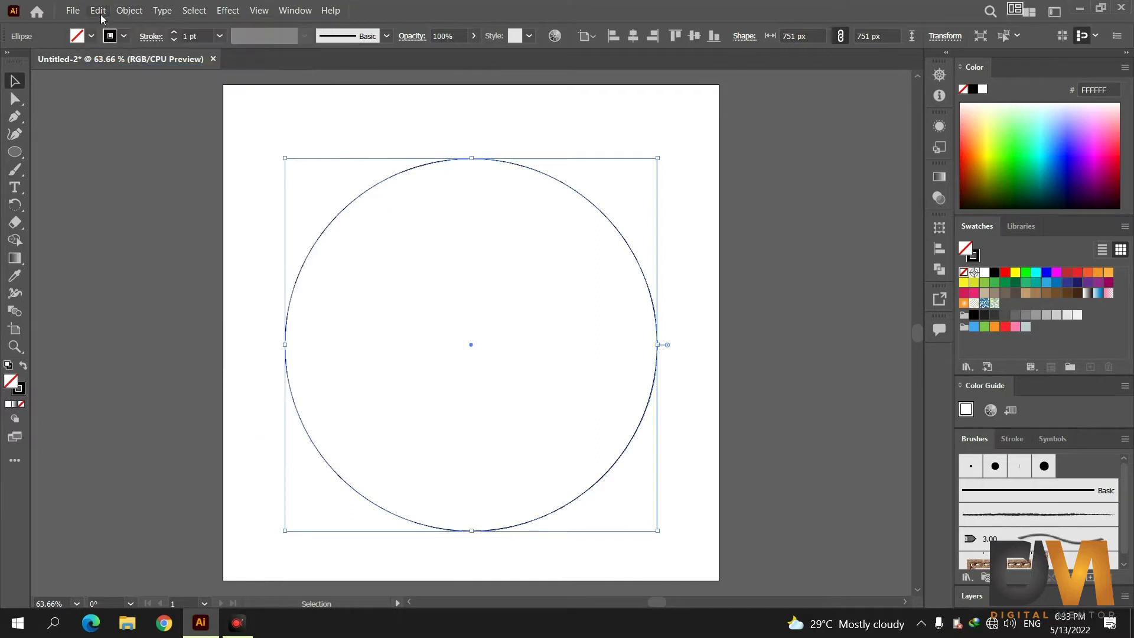
{"action": "left_click", "coordinate": [101, 11]}
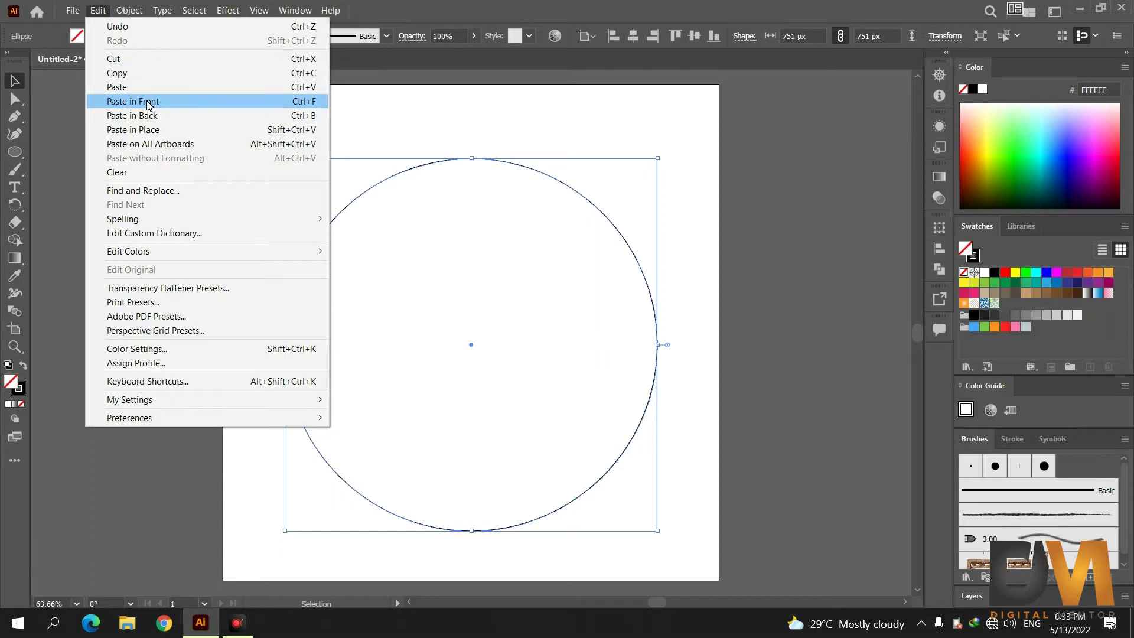
{"action": "left_click", "coordinate": [149, 102]}
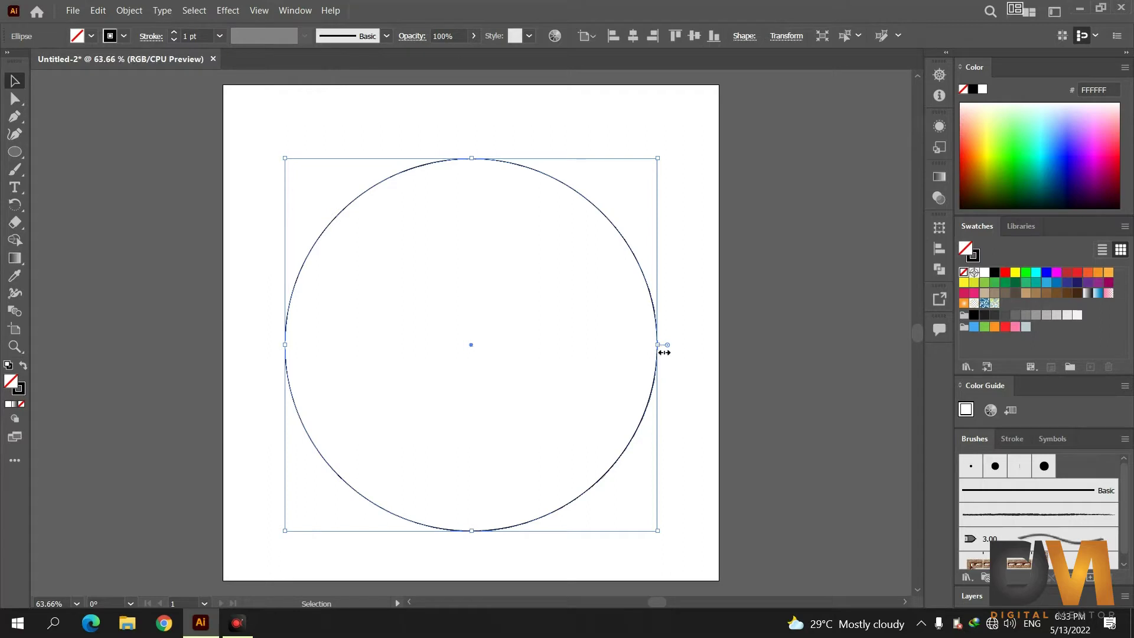
{"action": "left_click_drag", "start_coordinate": [659, 344], "coordinate": [624, 345]}
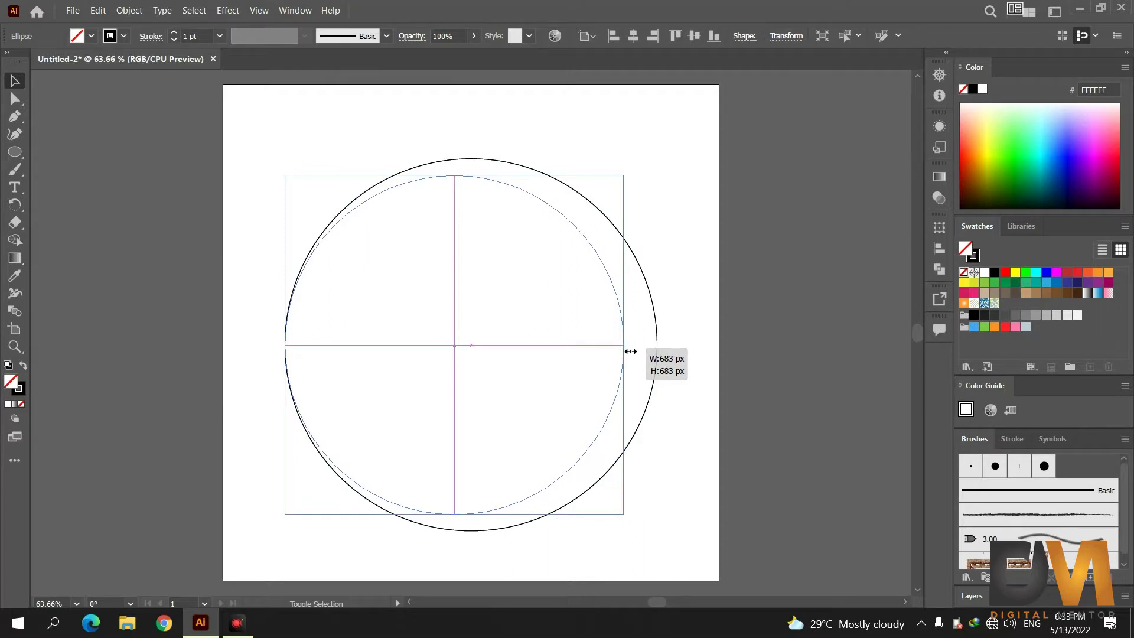
{"action": "left_click_drag", "start_coordinate": [630, 351], "coordinate": [630, 351]}
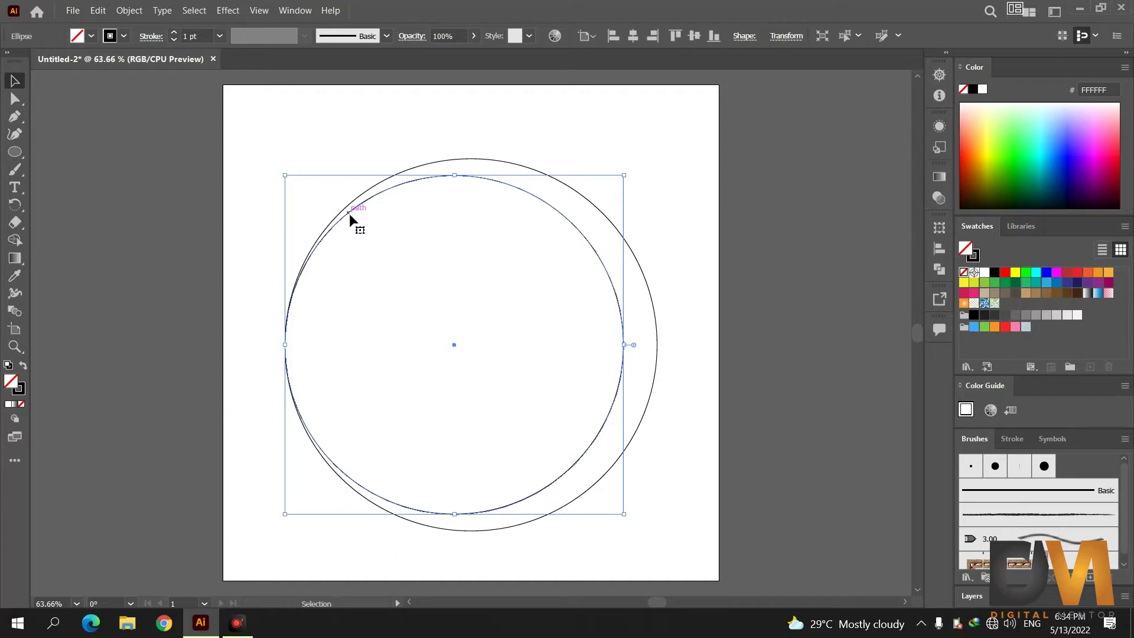
Duplicate the inner circle shifted right and select all three circles
{"action": "left_click_drag", "start_coordinate": [359, 218], "coordinate": [383, 216]}
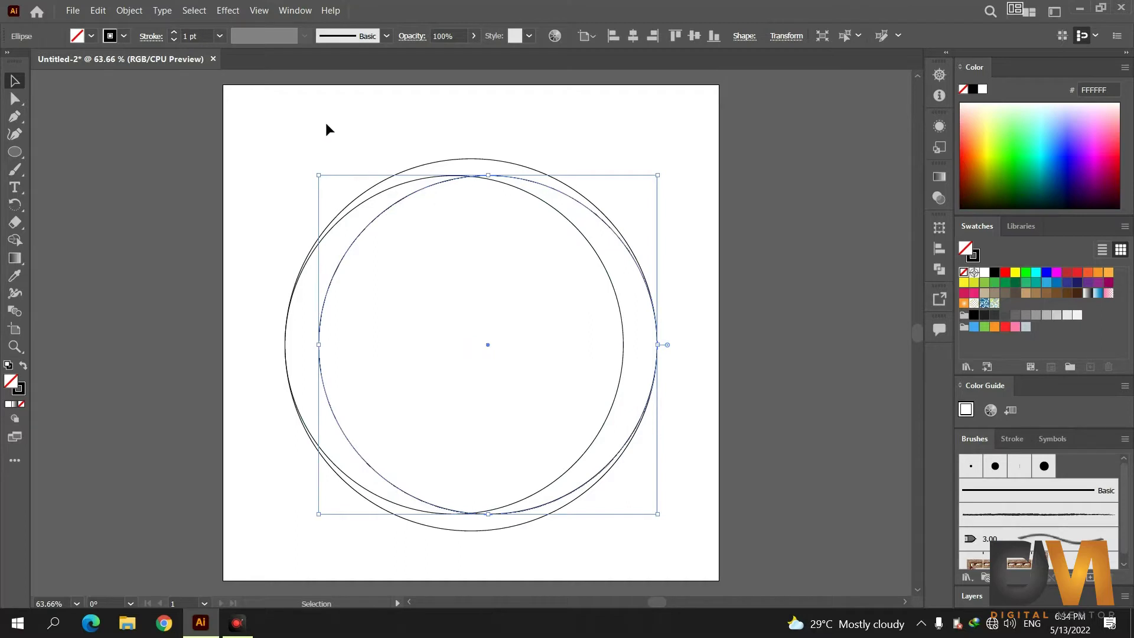
{"action": "left_click_drag", "start_coordinate": [285, 120], "coordinate": [427, 262]}
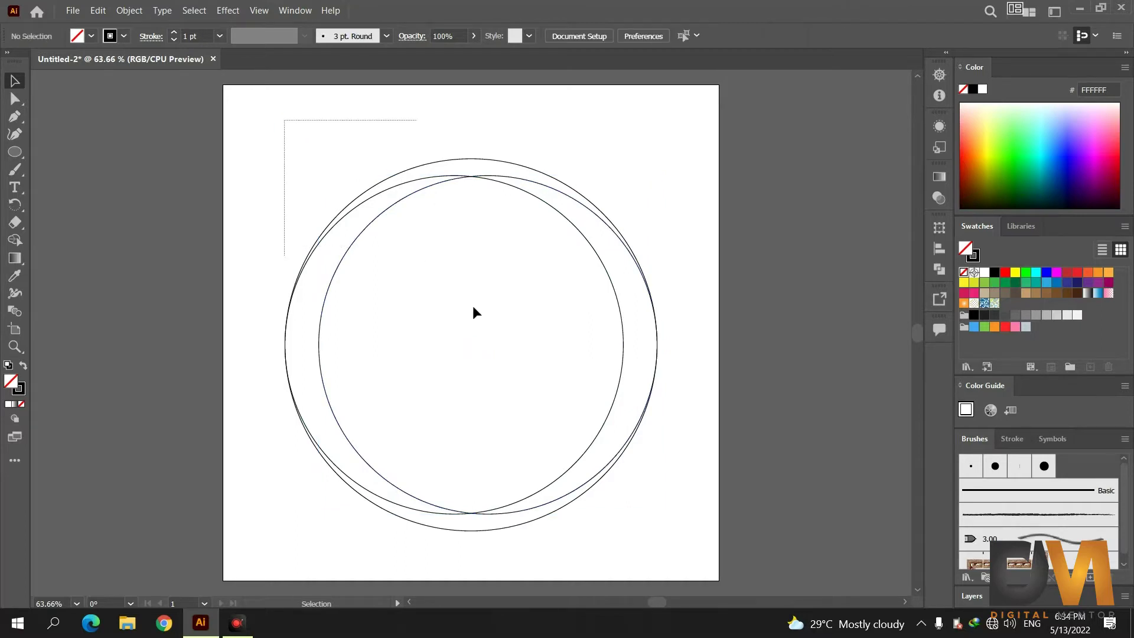
{"action": "left_click_drag", "start_coordinate": [426, 259], "coordinate": [664, 487]}
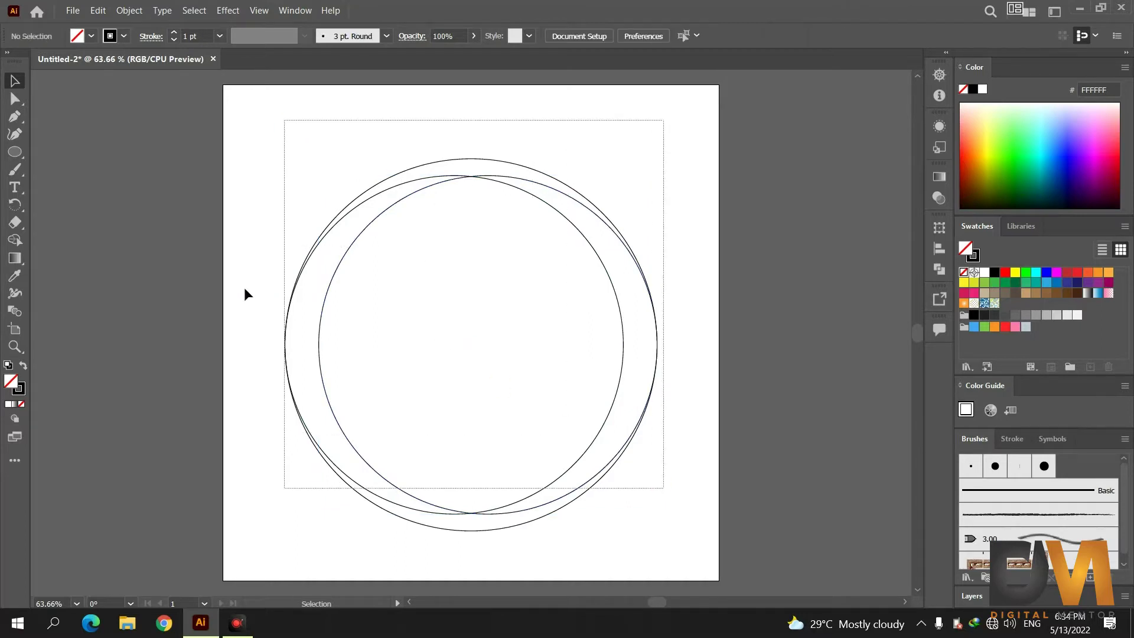
Merge the top, left, right and bottom crescent areas into a ring with Shape Builder
{"action": "left_click", "coordinate": [14, 240]}
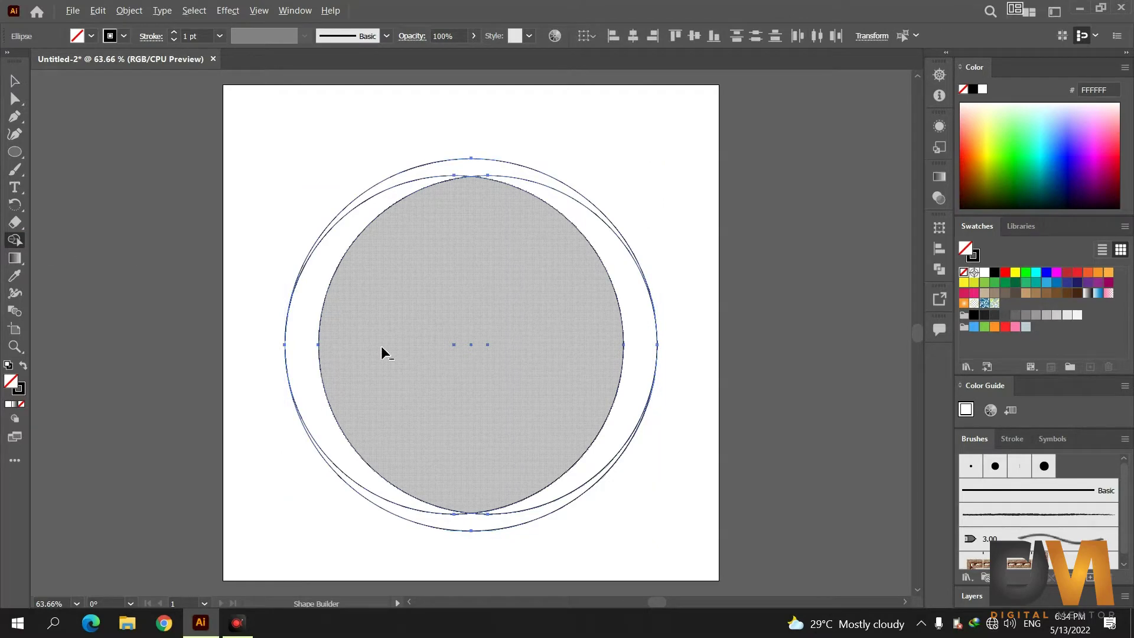
{"action": "left_click", "coordinate": [382, 353]}
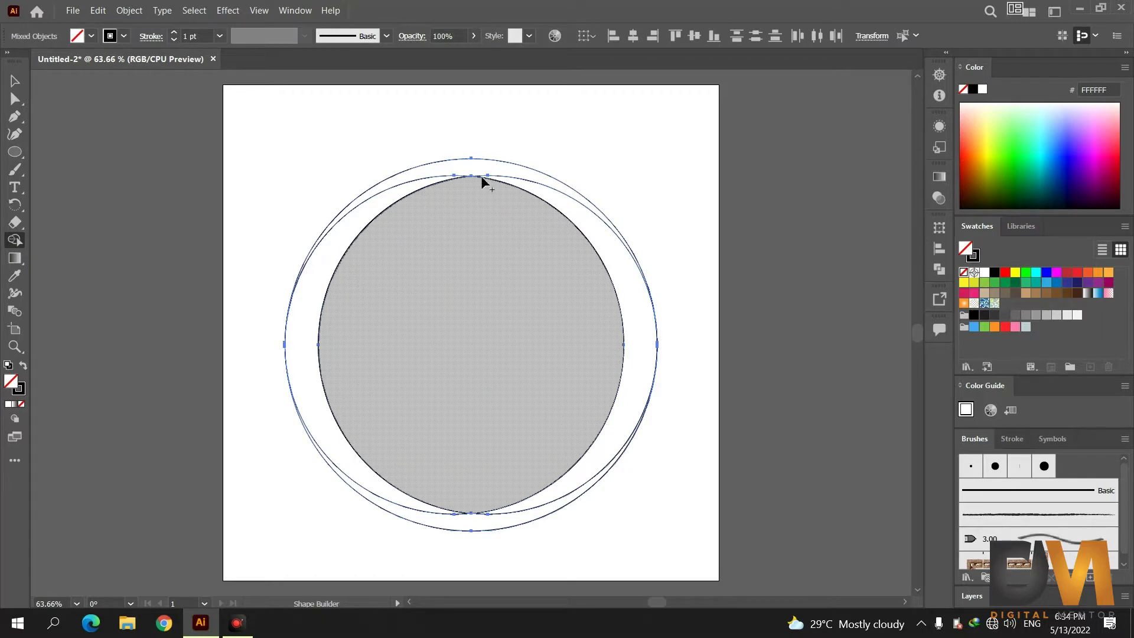
{"action": "left_click_drag", "start_coordinate": [455, 171], "coordinate": [396, 196]}
{"action": "left_click_drag", "start_coordinate": [628, 430], "coordinate": [534, 507]}
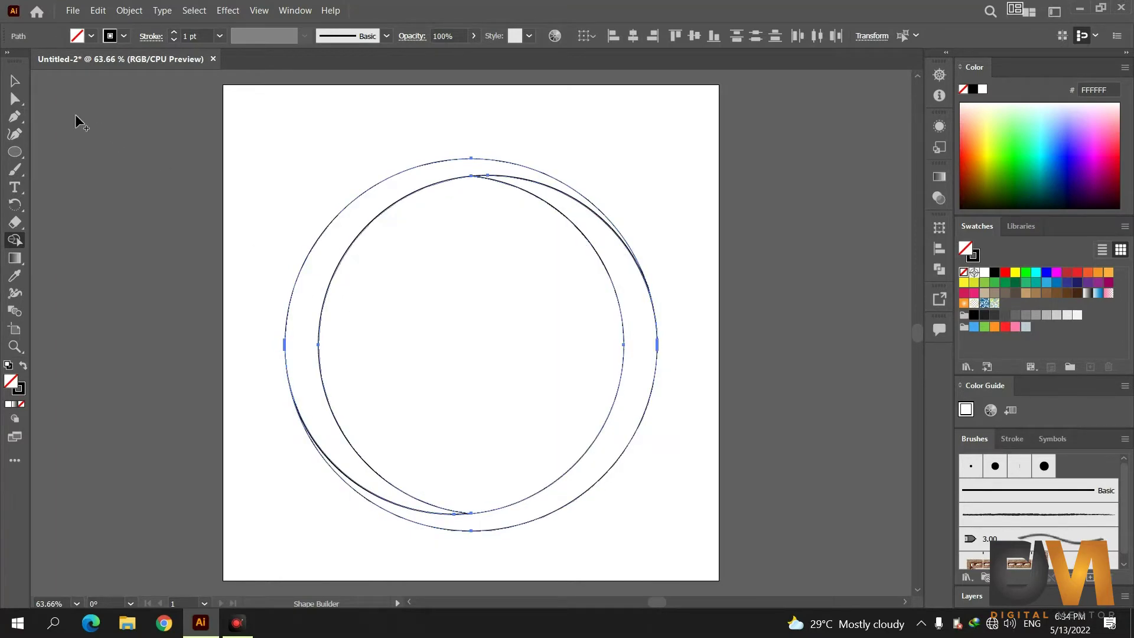
Reselect the merged ring and swap fill and stroke so it turns solid black
{"action": "left_click", "coordinate": [15, 81]}
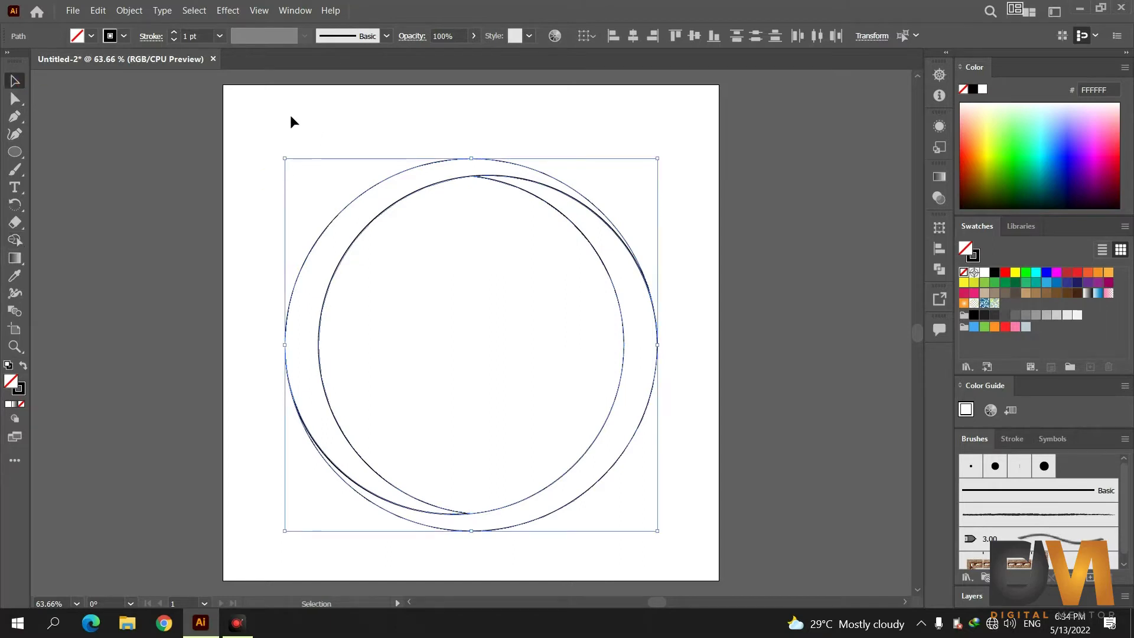
{"action": "left_click_drag", "start_coordinate": [289, 115], "coordinate": [455, 473]}
{"action": "scroll", "coordinate": [340, 215], "scroll_direction": "down", "scroll_amount": 1}
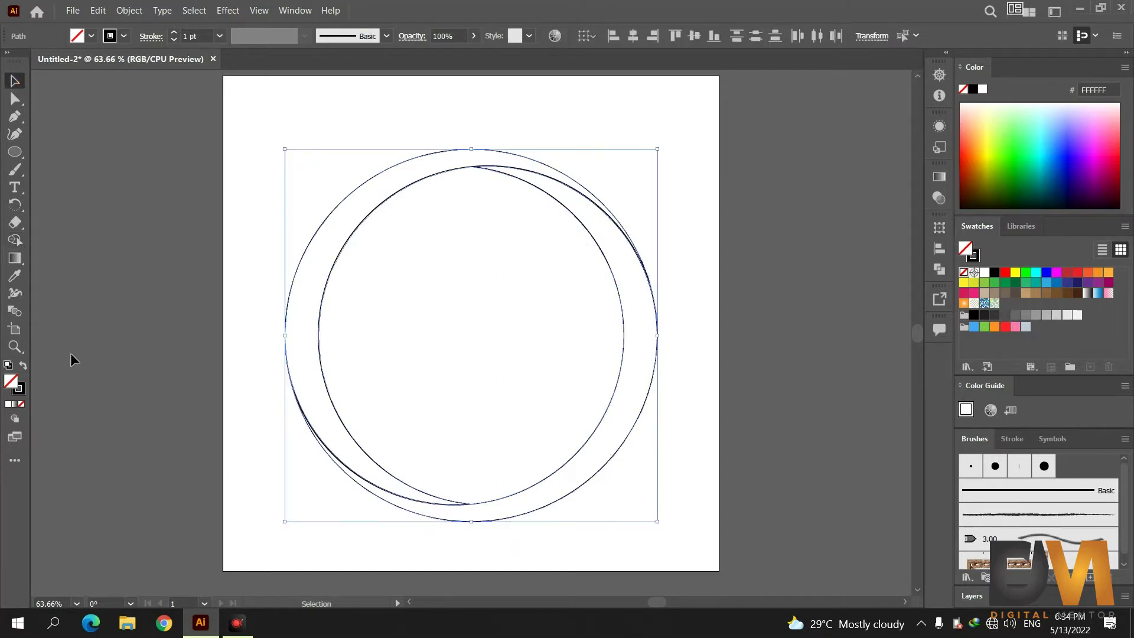
{"action": "left_click", "coordinate": [23, 366]}
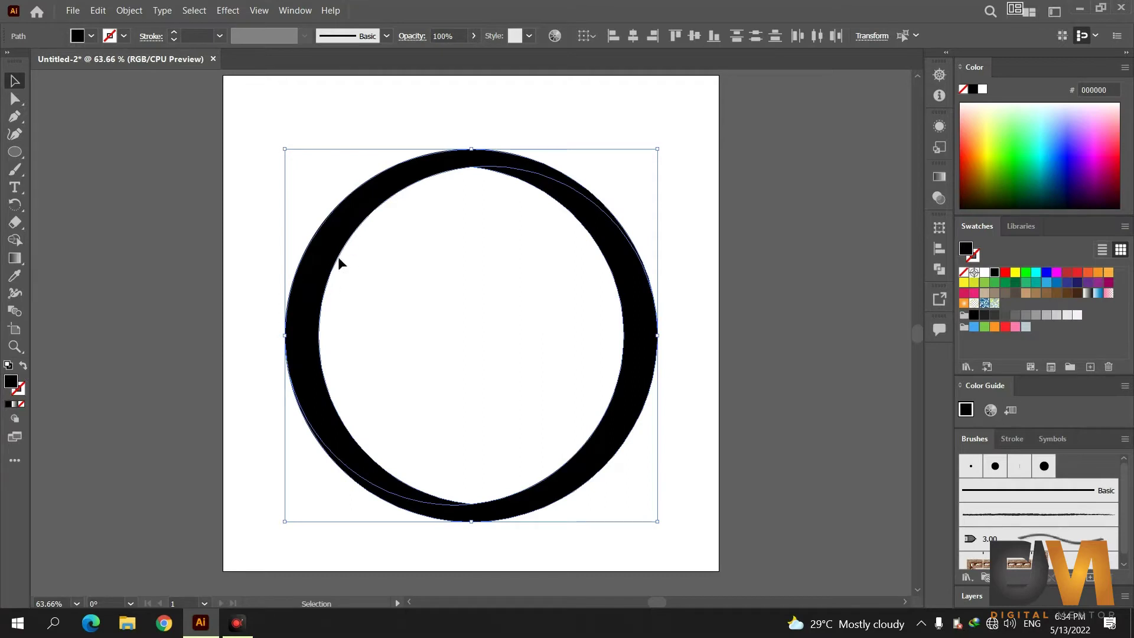
Add a -4 px offset path to the black ring, then select both paths and zoom in
{"action": "left_click", "coordinate": [387, 124]}
{"action": "left_click_drag", "start_coordinate": [321, 119], "coordinate": [554, 320]}
{"action": "left_click", "coordinate": [130, 12]}
{"action": "mouse_move", "coordinate": [141, 317]}
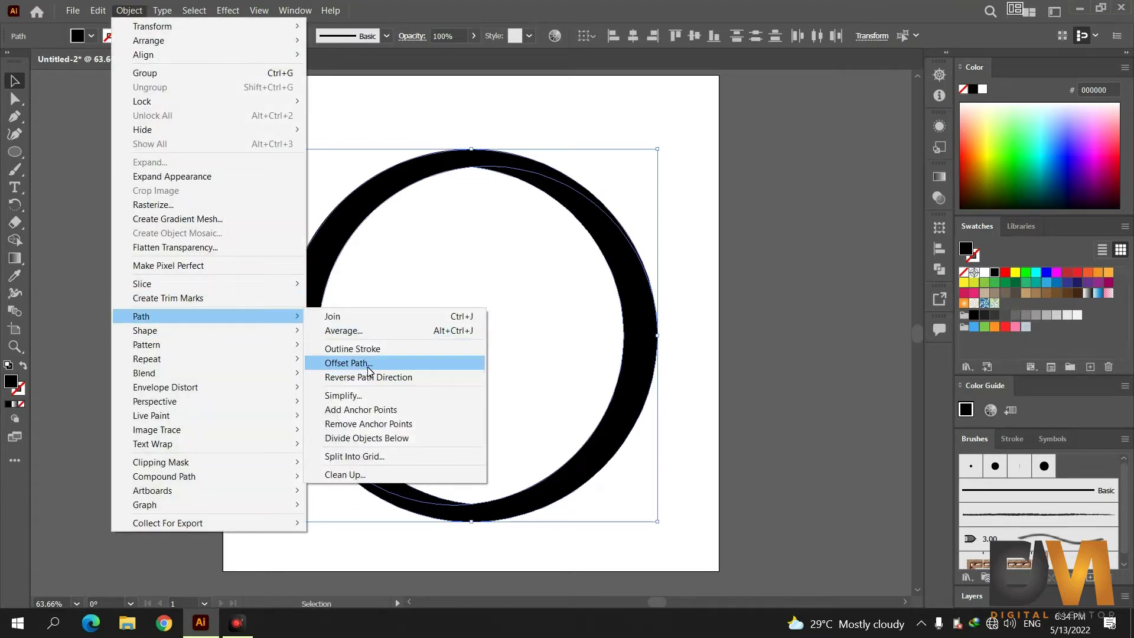
{"action": "left_click", "coordinate": [349, 363]}
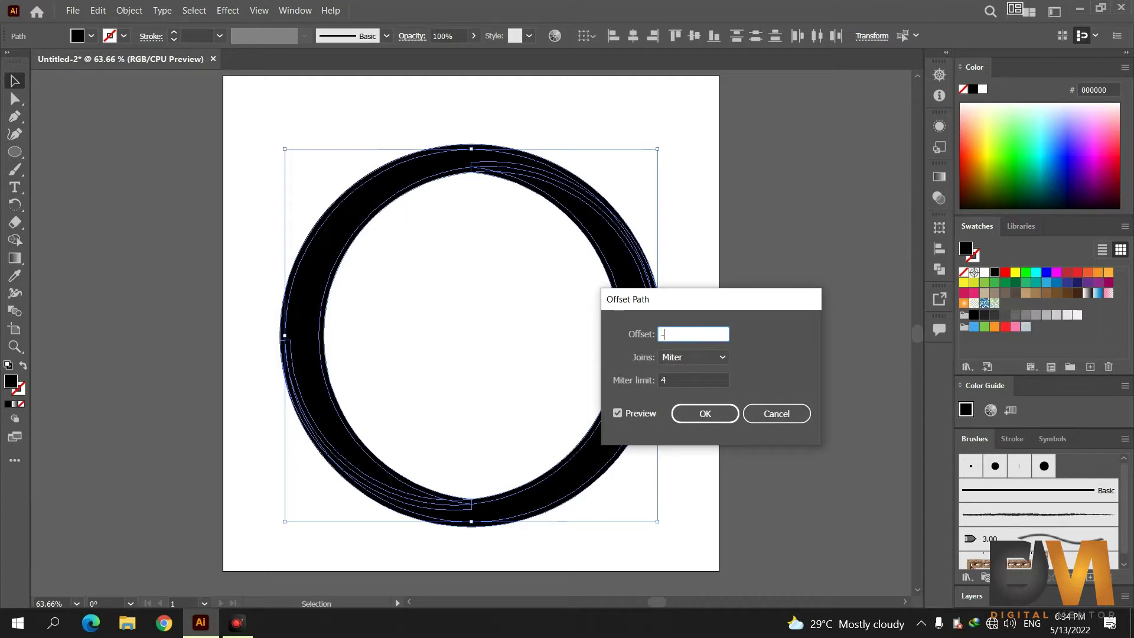
{"action": "left_click", "coordinate": [697, 416]}
{"action": "left_click_drag", "start_coordinate": [668, 129], "coordinate": [534, 291]}
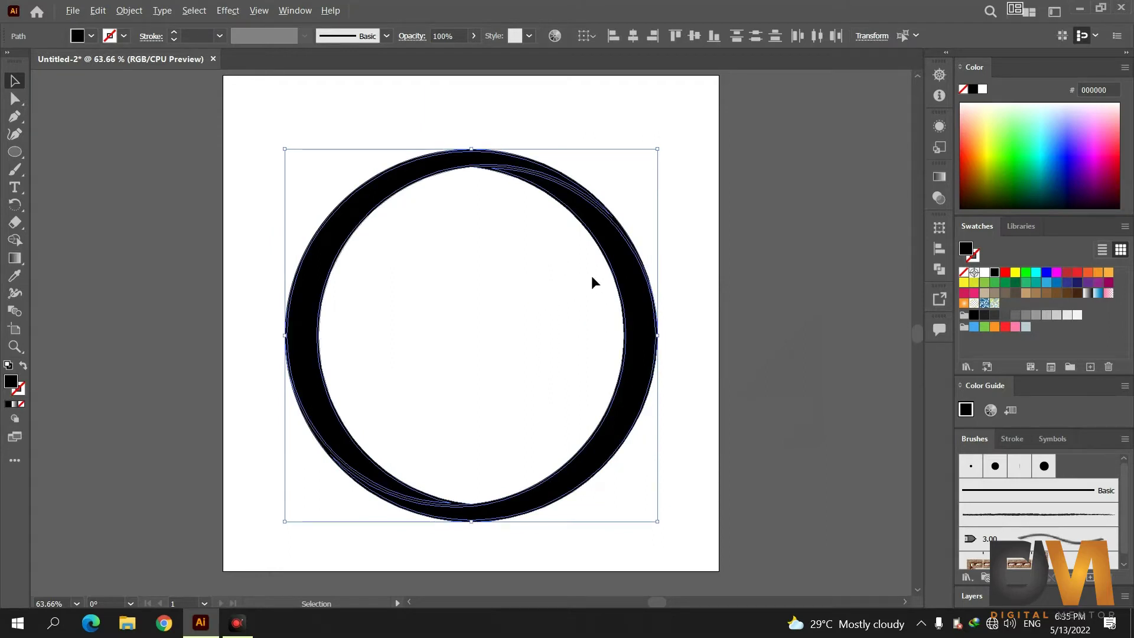
{"action": "key", "text": "ctrl+1"}
{"action": "scroll", "coordinate": [618, 282], "scroll_direction": "up", "scroll_amount": 2}
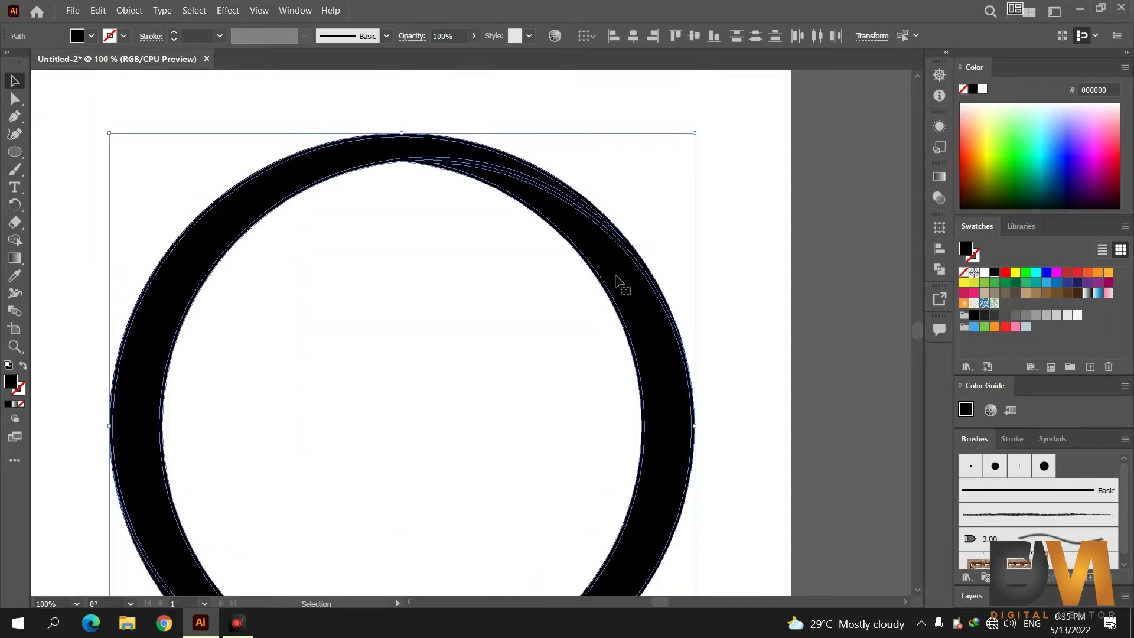
Merge the ring pieces with Shape Builder to split off crescents at top-right and bottom-left, then reselect
{"action": "left_click", "coordinate": [14, 240]}
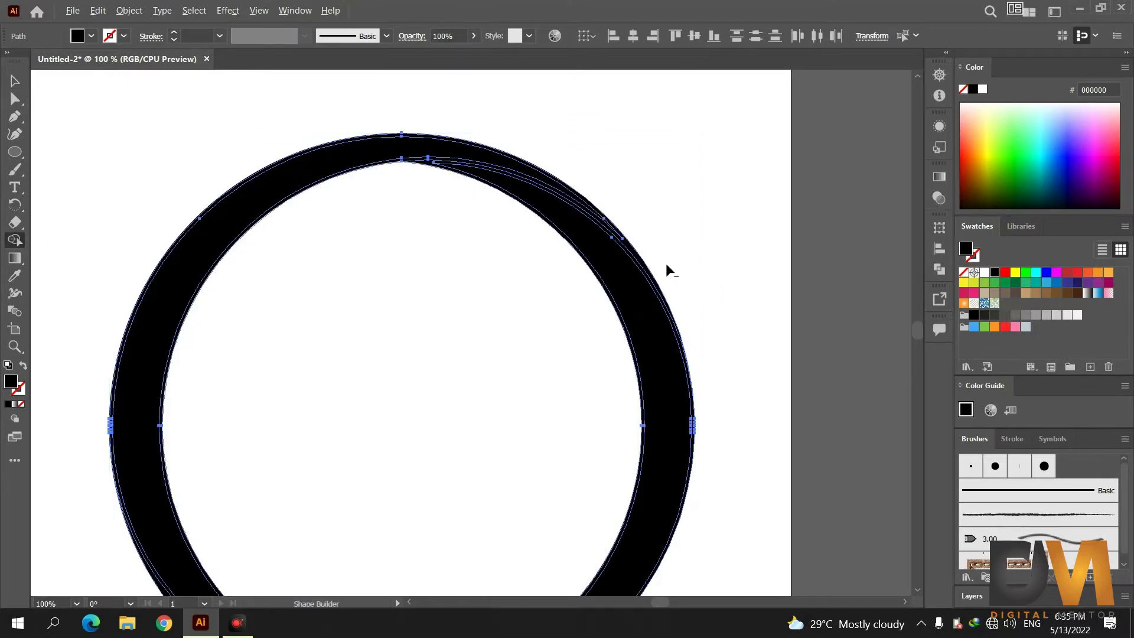
{"action": "left_click_drag", "start_coordinate": [660, 251], "coordinate": [642, 268]}
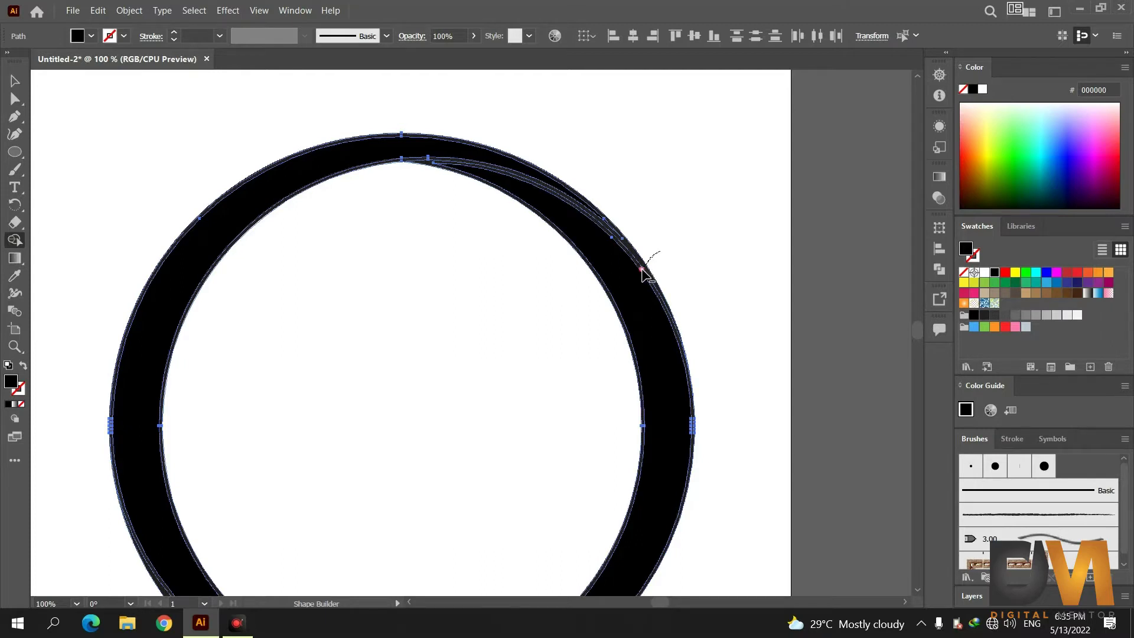
{"action": "left_click_drag", "start_coordinate": [642, 269], "coordinate": [644, 274]}
{"action": "scroll", "coordinate": [642, 273], "scroll_direction": "down", "scroll_amount": 1}
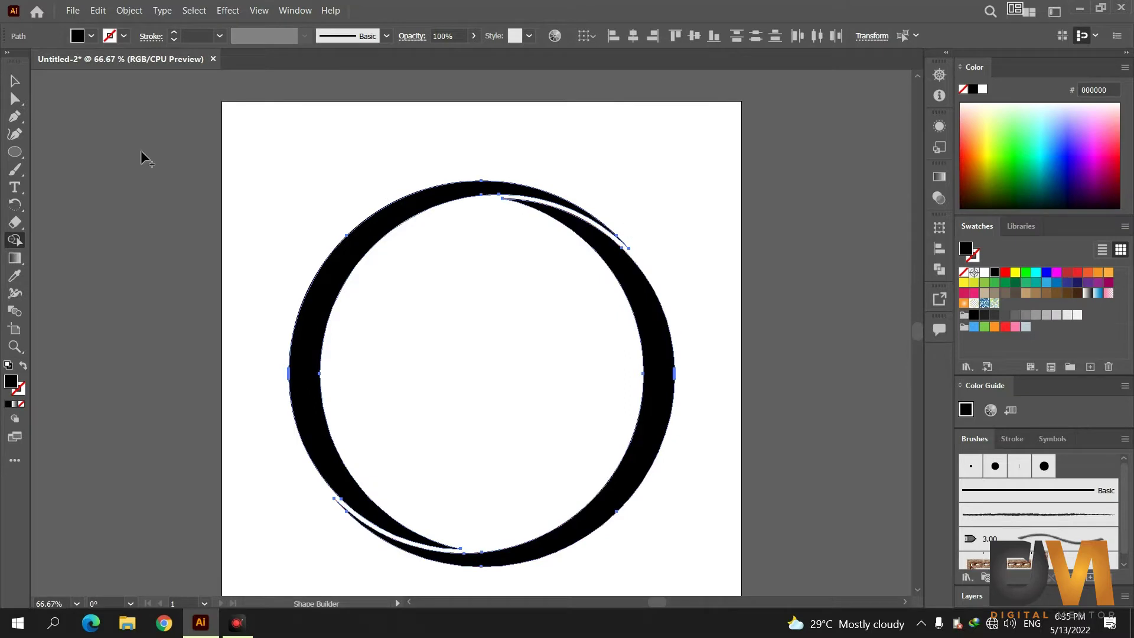
{"action": "key", "text": "v"}
{"action": "left_click", "coordinate": [65, 121]}
{"action": "left_click_drag", "start_coordinate": [348, 141], "coordinate": [572, 336]}
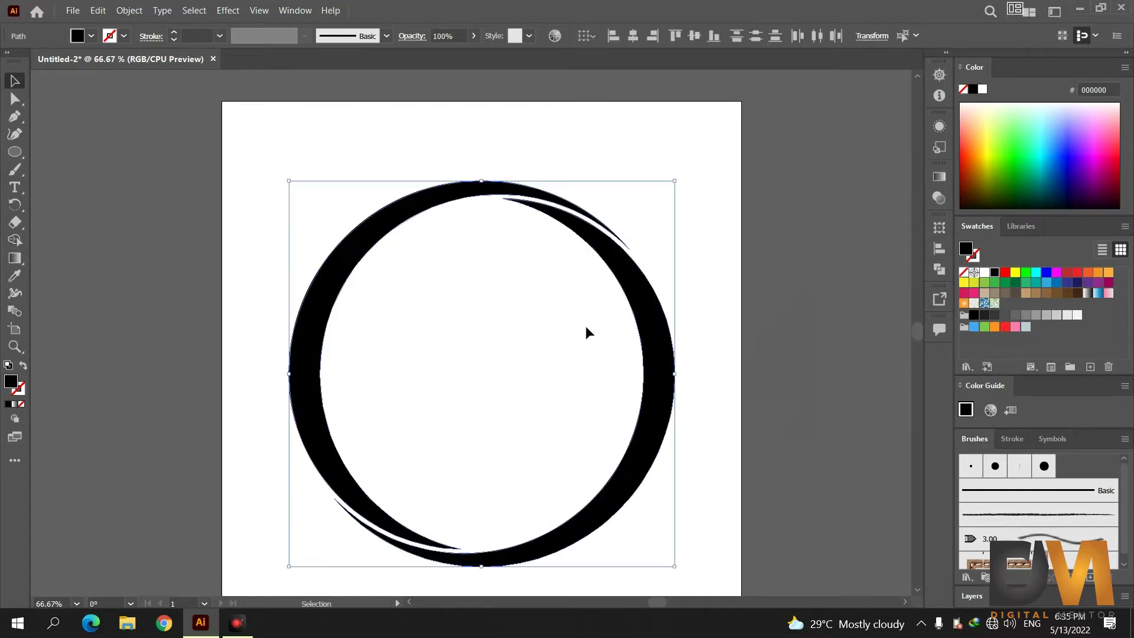
Rotate the split ring 26° through Transform > Rotate and deselect it
{"action": "right_click", "coordinate": [634, 290]}
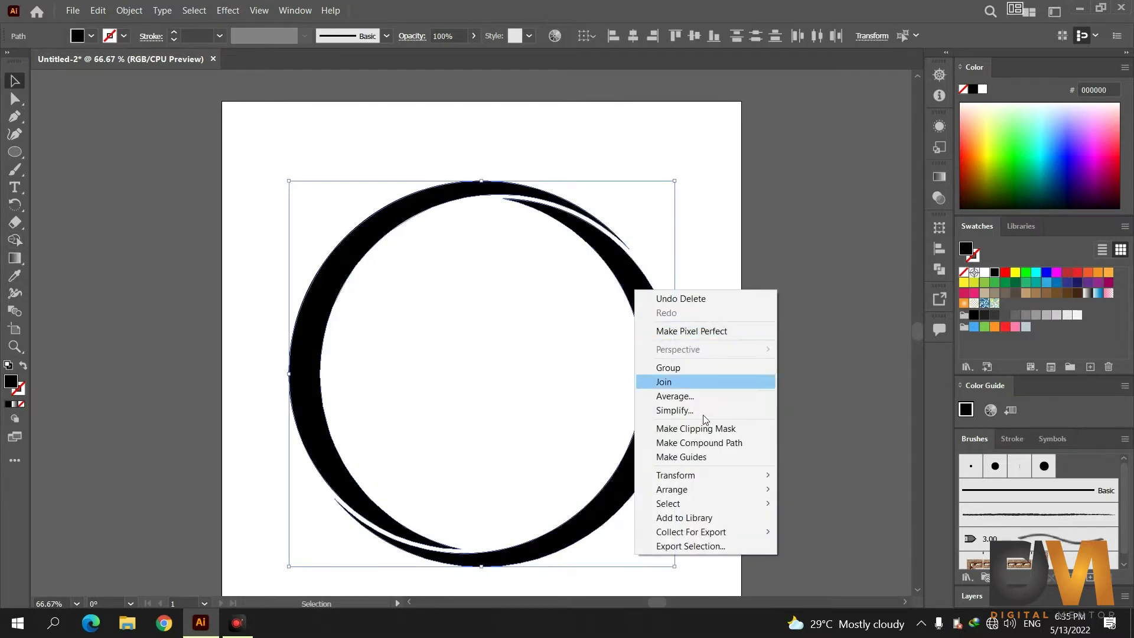
{"action": "mouse_move", "coordinate": [676, 475]}
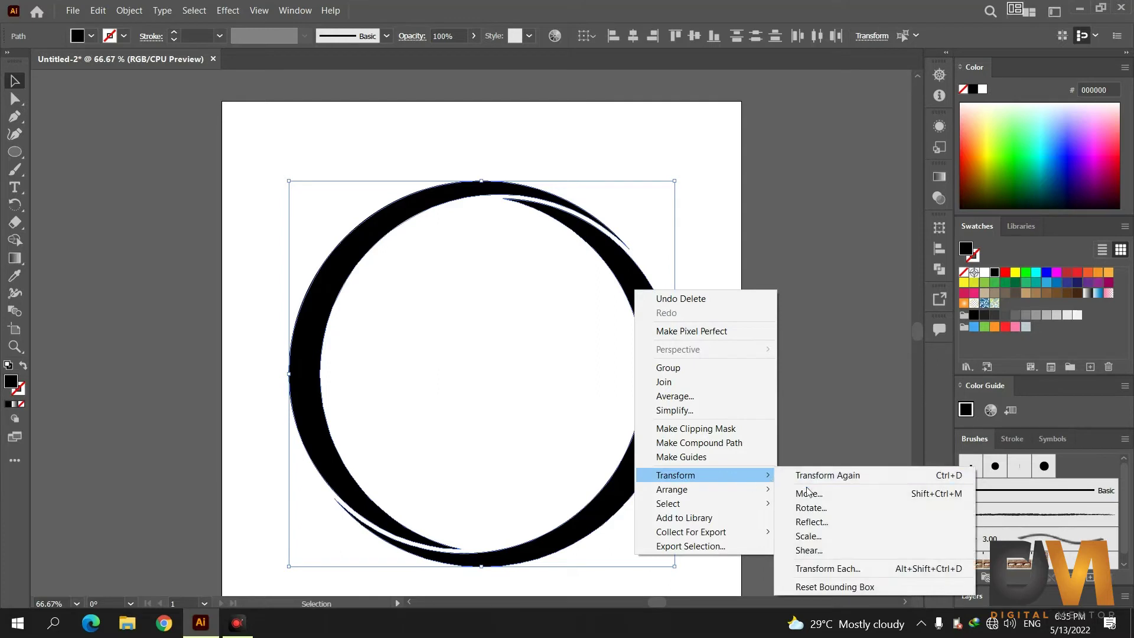
{"action": "left_click", "coordinate": [812, 509]}
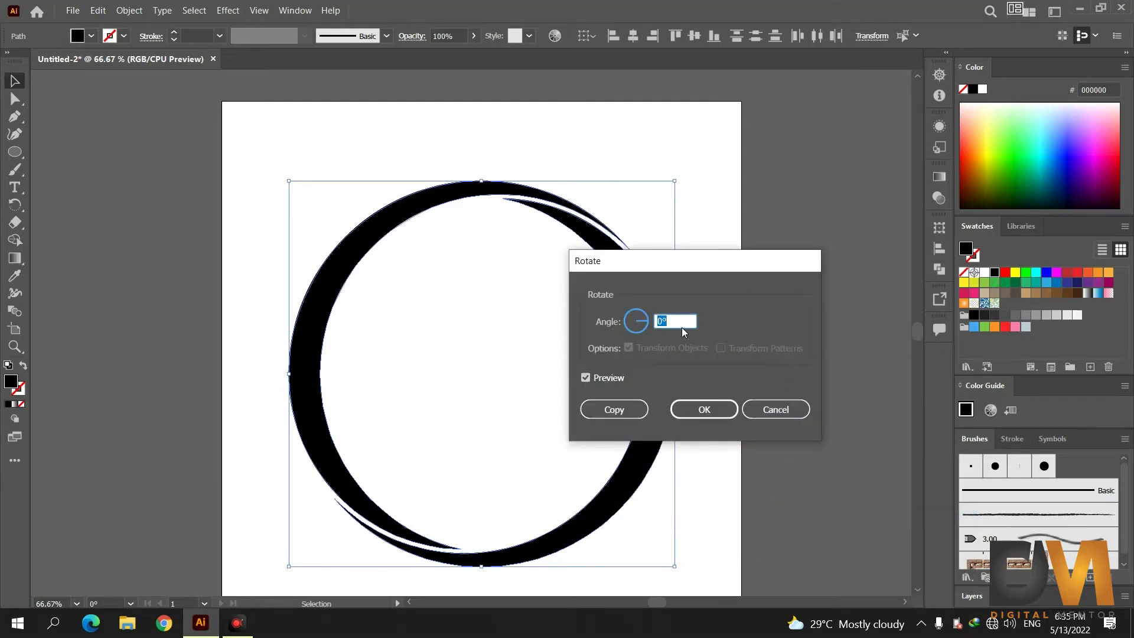
{"action": "scroll", "coordinate": [677, 330], "scroll_direction": "up", "scroll_amount": 3}
{"action": "scroll", "coordinate": [678, 330], "scroll_direction": "up", "scroll_amount": 3}
{"action": "scroll", "coordinate": [678, 330], "scroll_direction": "up", "scroll_amount": 4}
{"action": "scroll", "coordinate": [678, 330], "scroll_direction": "up", "scroll_amount": 3}
{"action": "scroll", "coordinate": [677, 330], "scroll_direction": "up", "scroll_amount": 4}
{"action": "scroll", "coordinate": [677, 331], "scroll_direction": "up", "scroll_amount": 3}
{"action": "scroll", "coordinate": [678, 330], "scroll_direction": "up", "scroll_amount": 4}
{"action": "scroll", "coordinate": [678, 330], "scroll_direction": "up", "scroll_amount": 4}
{"action": "scroll", "coordinate": [678, 331], "scroll_direction": "down", "scroll_amount": 2}
{"action": "scroll", "coordinate": [678, 330], "scroll_direction": "down", "scroll_amount": 1}
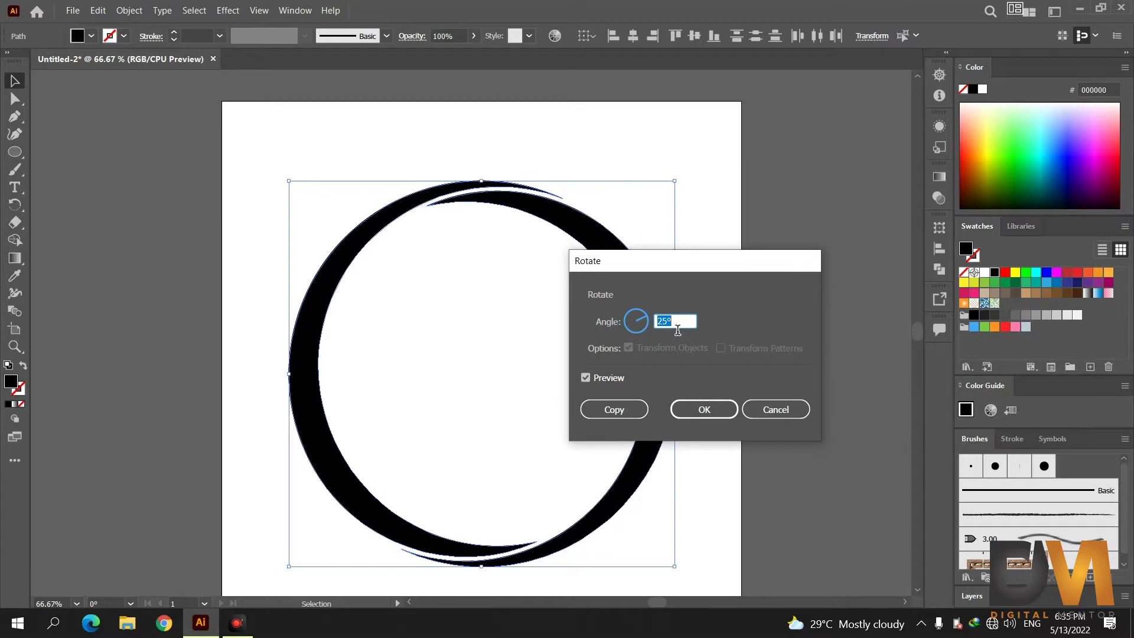
{"action": "scroll", "coordinate": [677, 331], "scroll_direction": "up", "scroll_amount": 1}
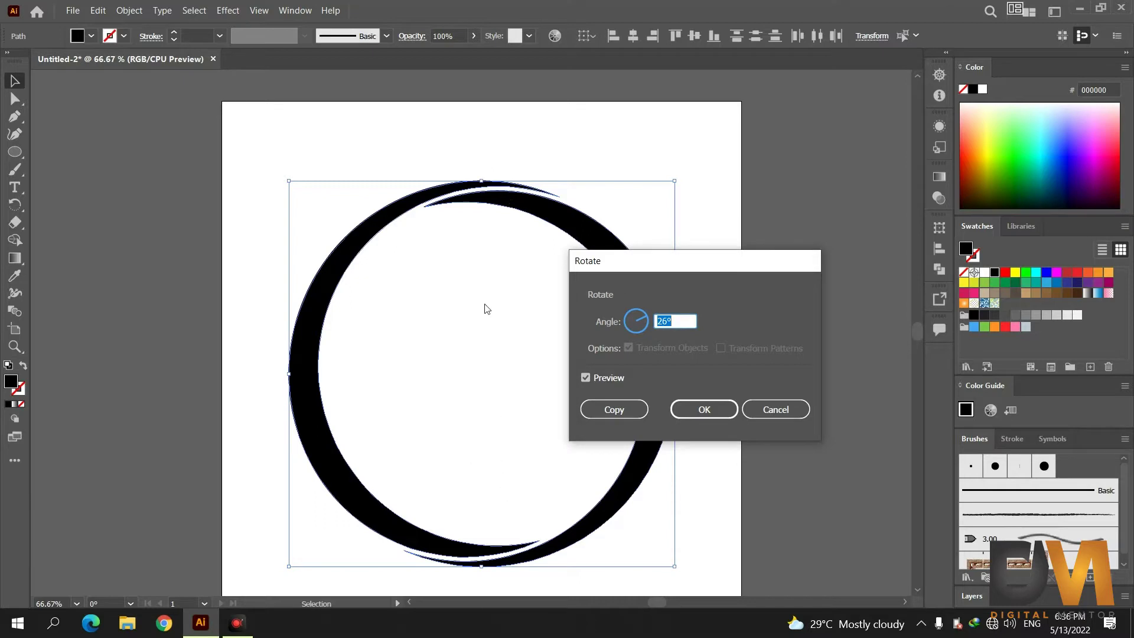
{"action": "left_click", "coordinate": [689, 413]}
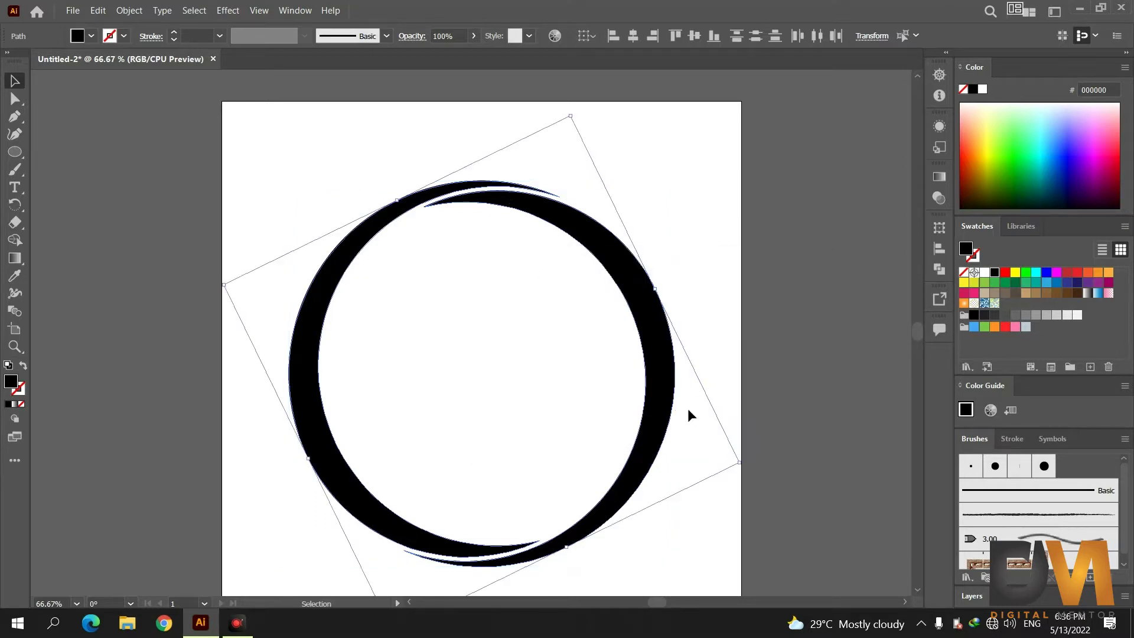
{"action": "left_click", "coordinate": [676, 191]}
{"action": "scroll", "coordinate": [676, 201], "scroll_direction": "down", "scroll_amount": 1}
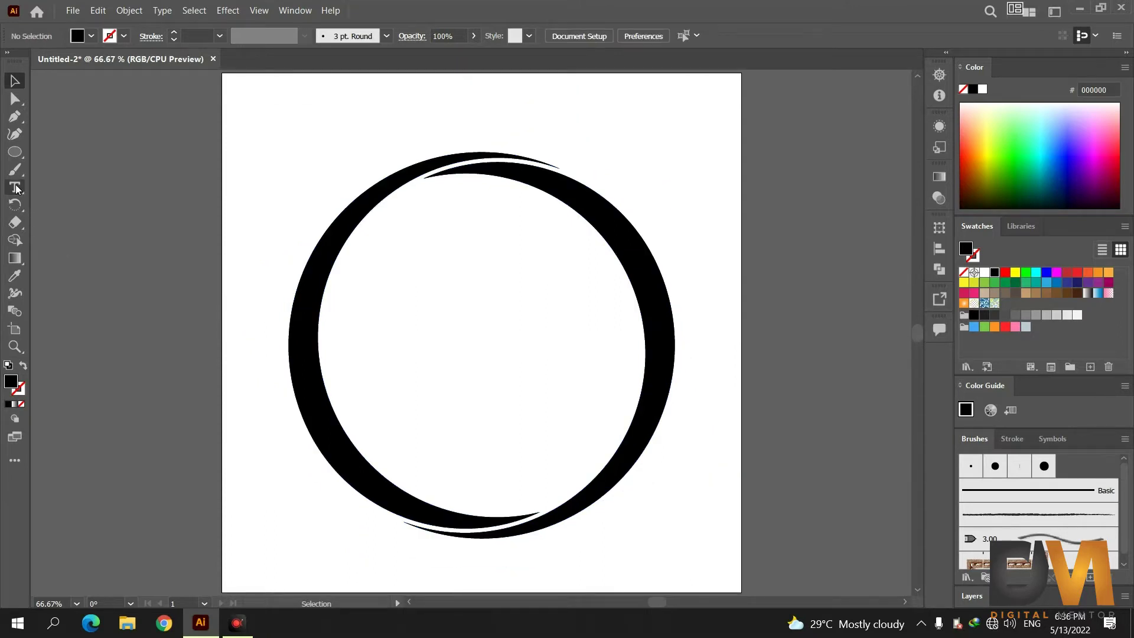
Type a letter m on the canvas at 400 pt font size
{"action": "left_click", "coordinate": [256, 334]}
{"action": "type", "text": "m"}
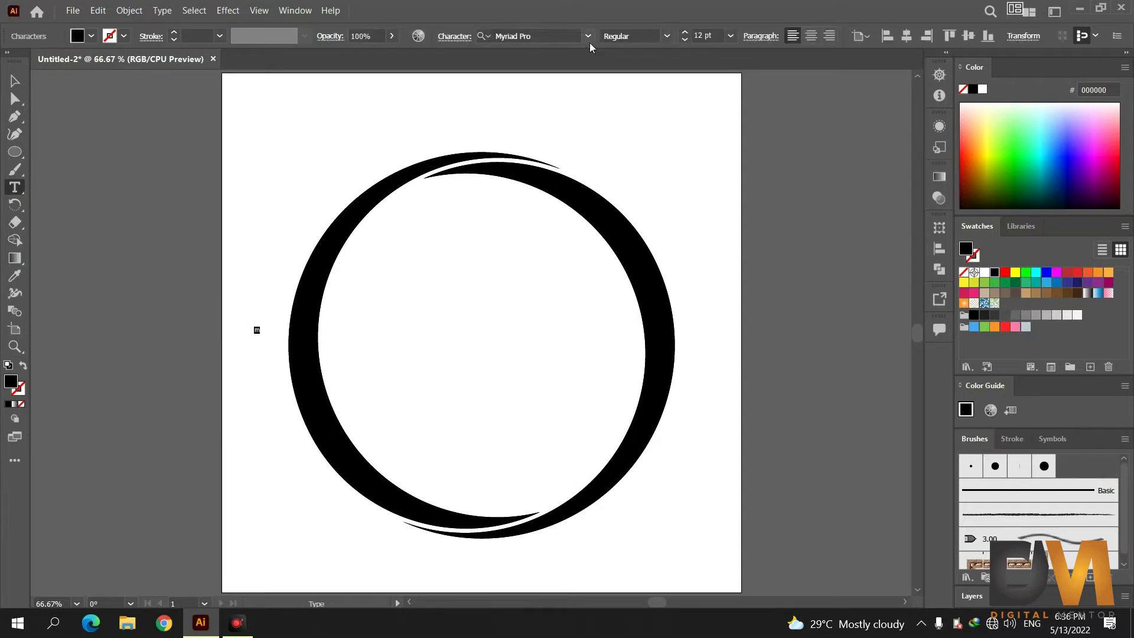
{"action": "left_click", "coordinate": [709, 43]}
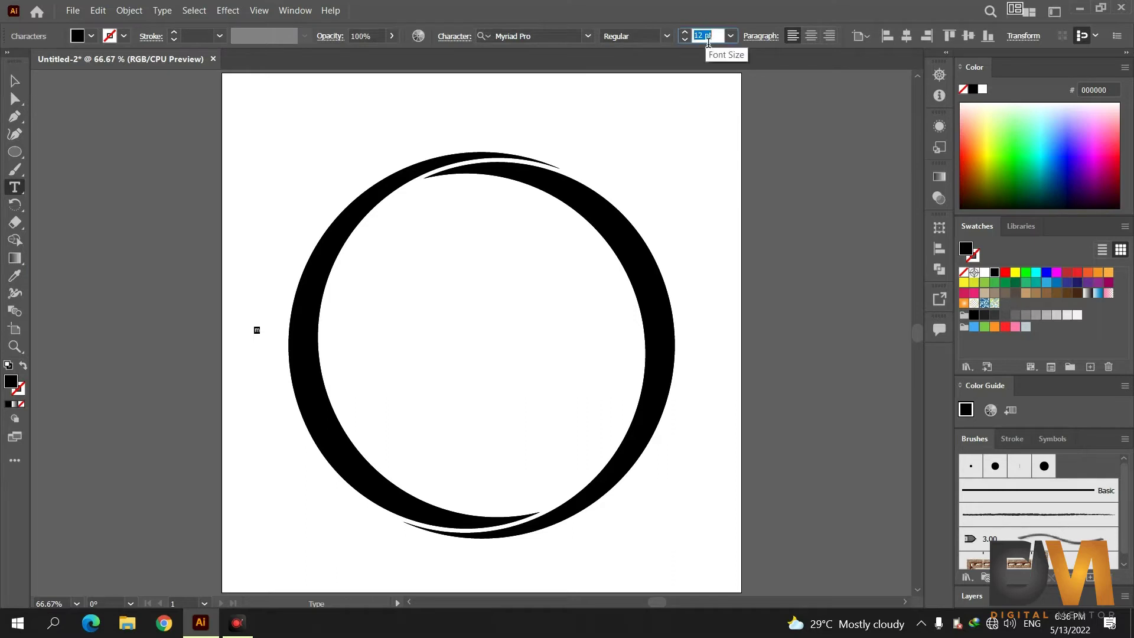
{"action": "type", "text": "400"}
{"action": "key", "text": "Return"}
Set the m in Progress Extended Bold and move it into the ring
{"action": "left_click", "coordinate": [588, 36]}
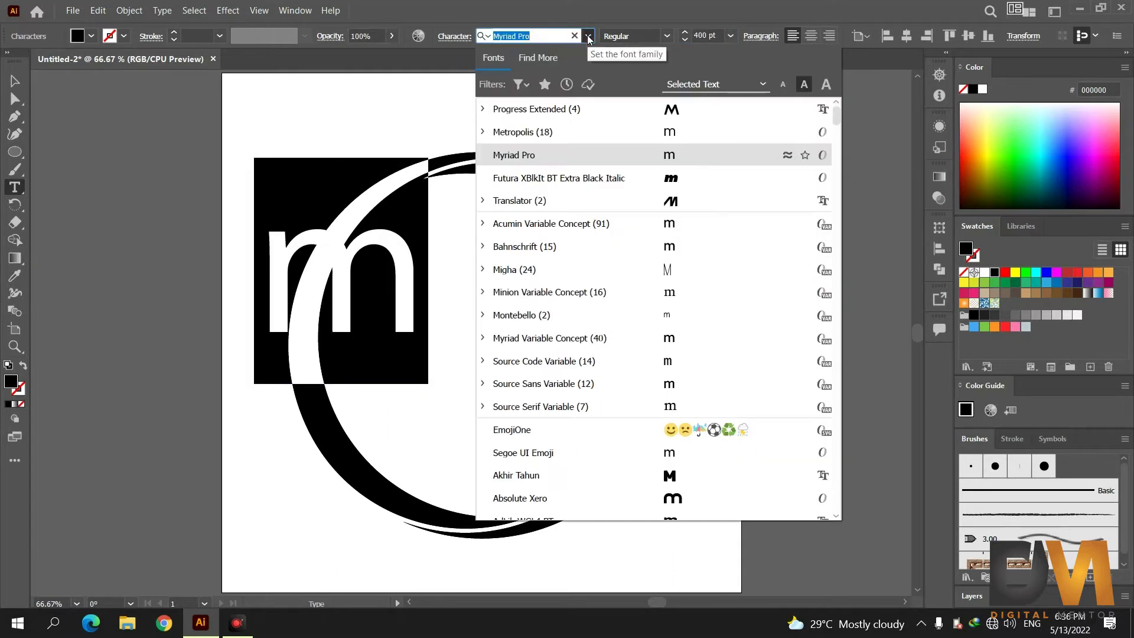
{"action": "left_click", "coordinate": [483, 110]}
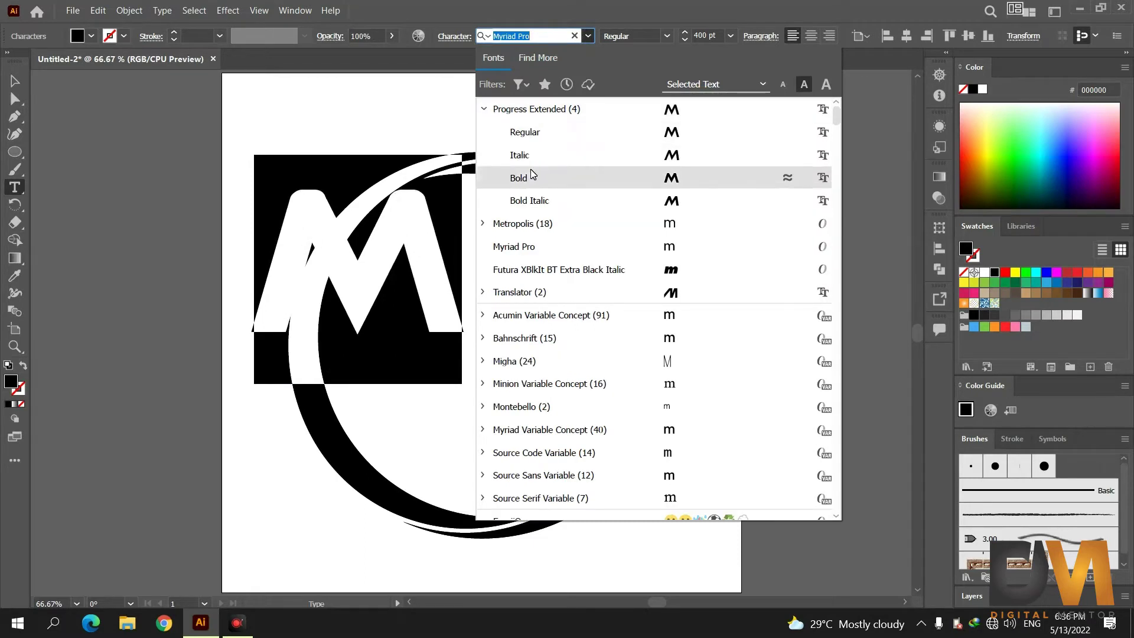
{"action": "left_click", "coordinate": [531, 173]}
{"action": "left_click", "coordinate": [15, 81]}
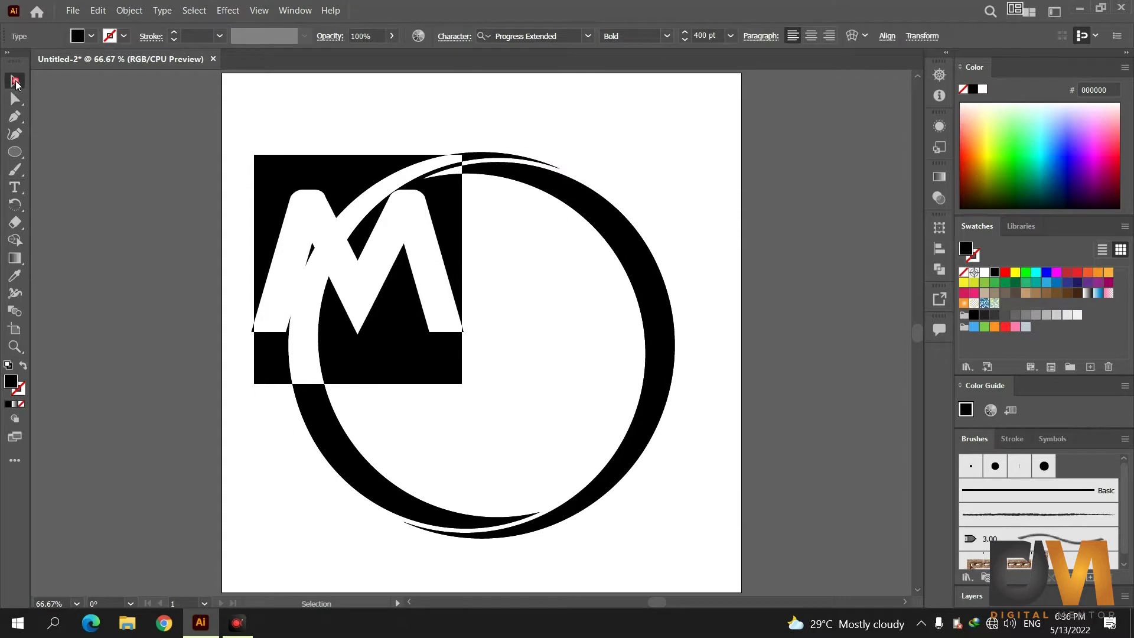
{"action": "left_click_drag", "start_coordinate": [290, 228], "coordinate": [502, 308]}
{"action": "right_click", "coordinate": [502, 308]}
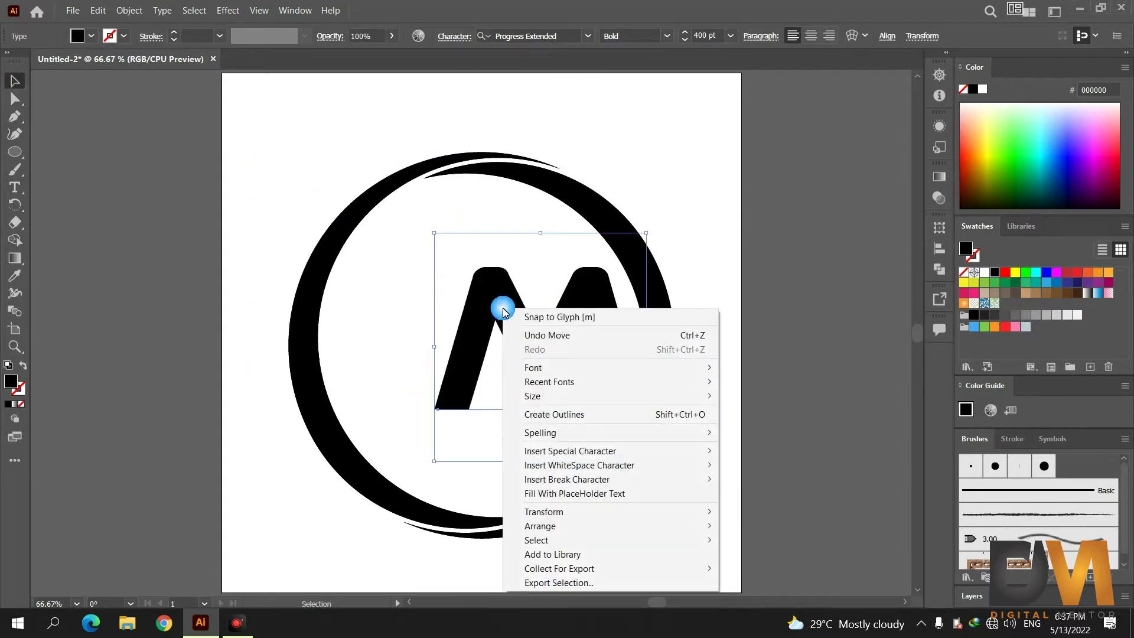
Reflect a copy of the M across the horizontal axis to form a W
{"action": "mouse_move", "coordinate": [543, 512]}
{"action": "left_click", "coordinate": [752, 559]}
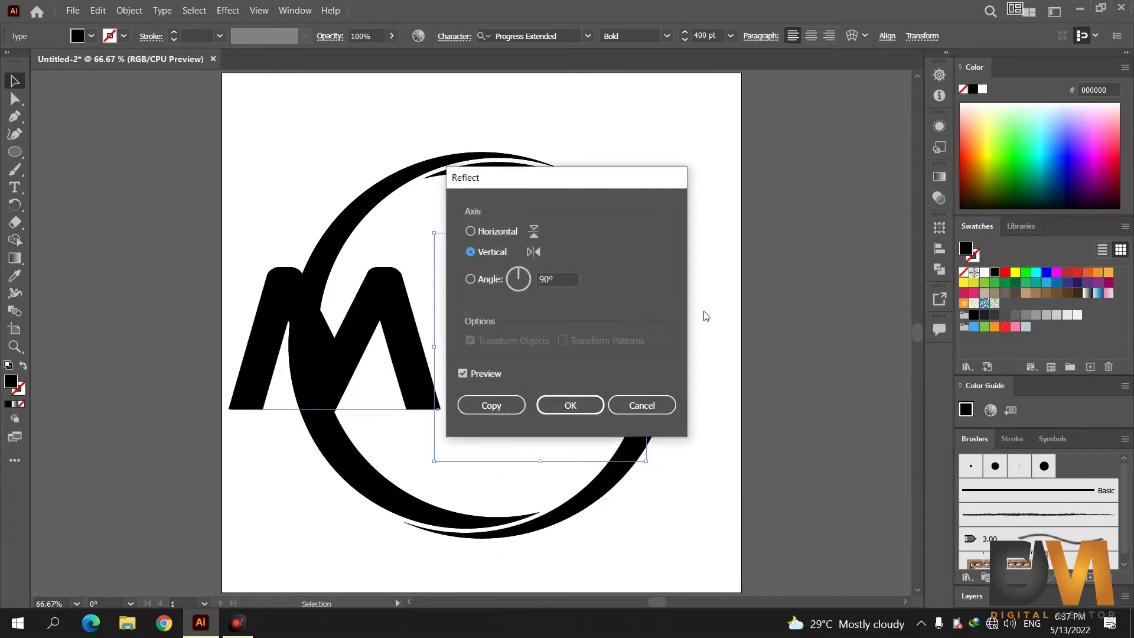
{"action": "left_click", "coordinate": [470, 231]}
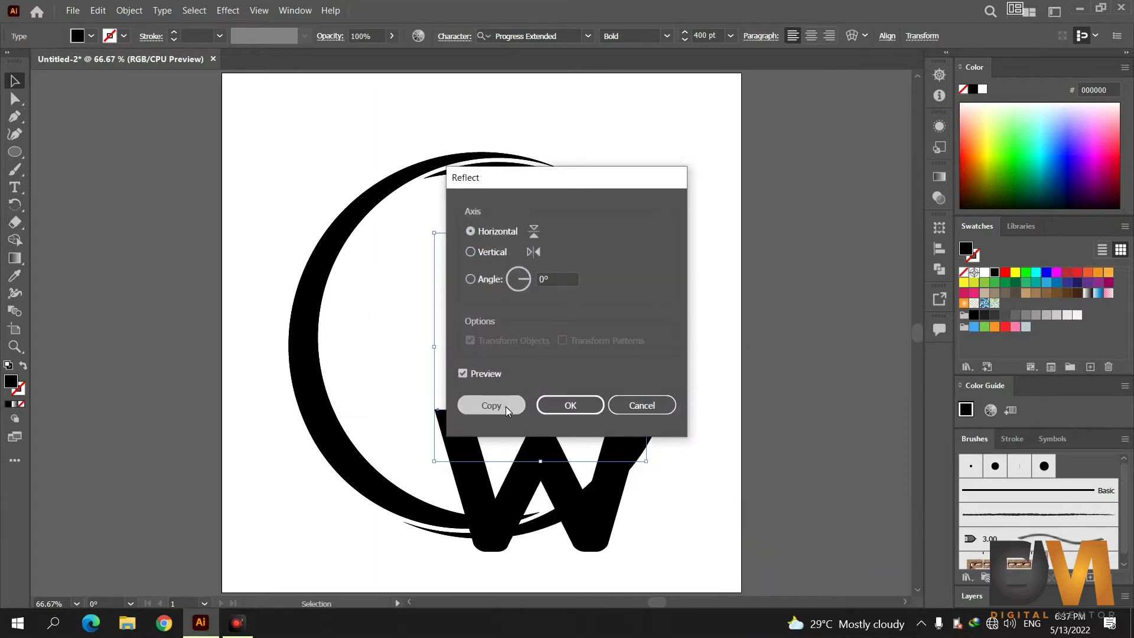
{"action": "left_click", "coordinate": [507, 407]}
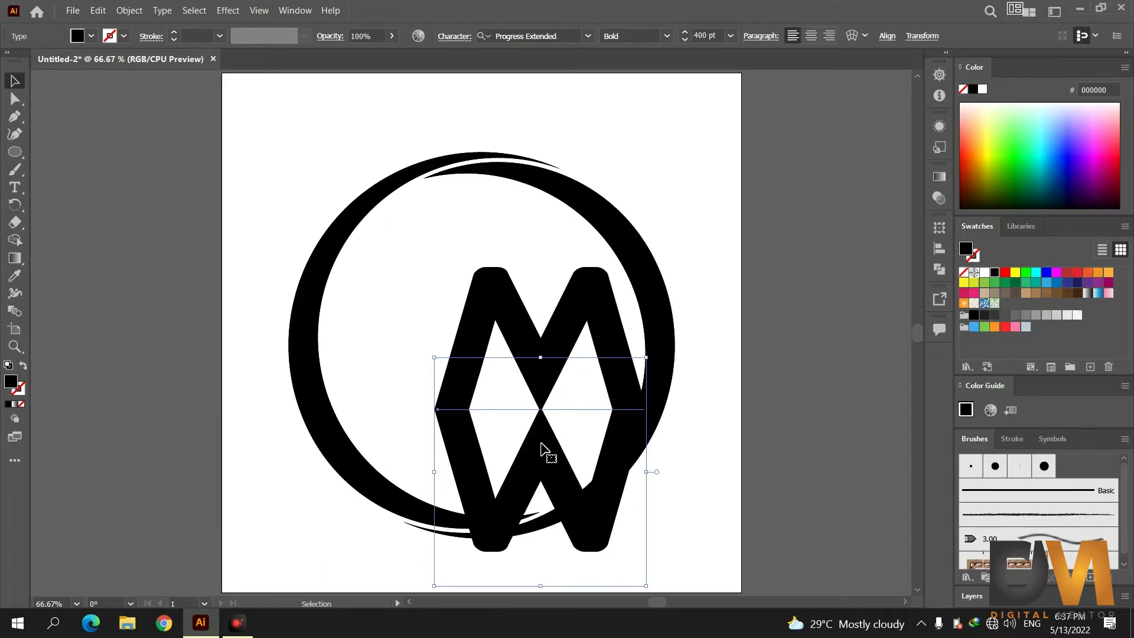
Move the reflected W up and left beside the M to spell WM
{"action": "left_click", "coordinate": [369, 348]}
{"action": "mouse_move", "coordinate": [488, 480]}
{"action": "left_mouse_down"}
{"action": "mouse_move", "coordinate": [343, 319]}
{"action": "mouse_move", "coordinate": [341, 343]}
{"action": "left_mouse_up"}
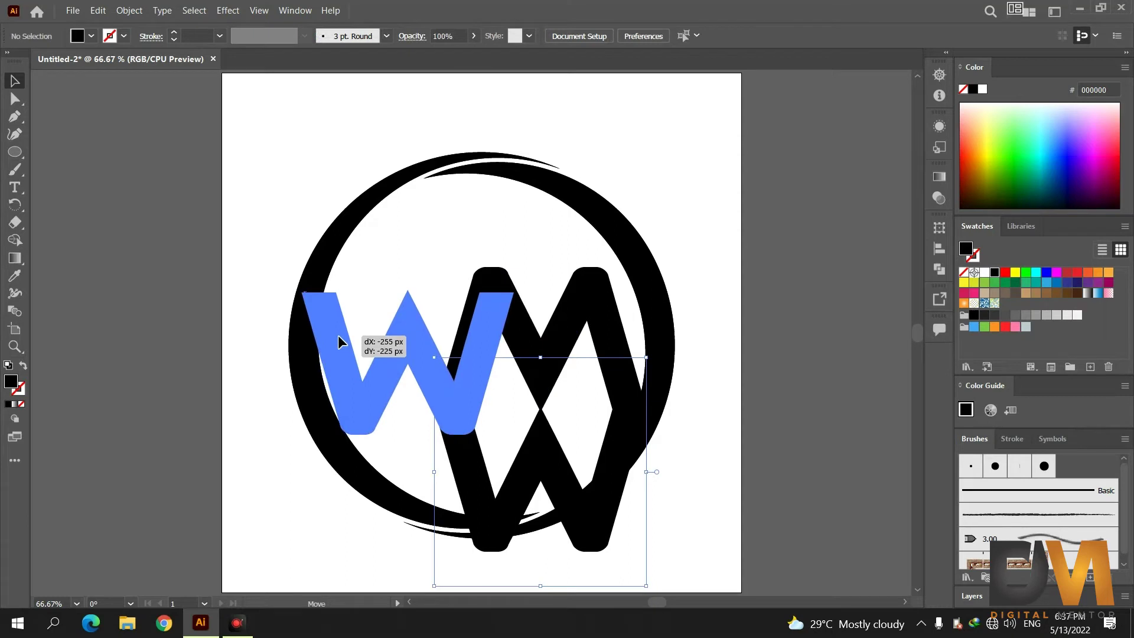
{"action": "left_click_drag", "start_coordinate": [341, 343], "coordinate": [342, 345]}
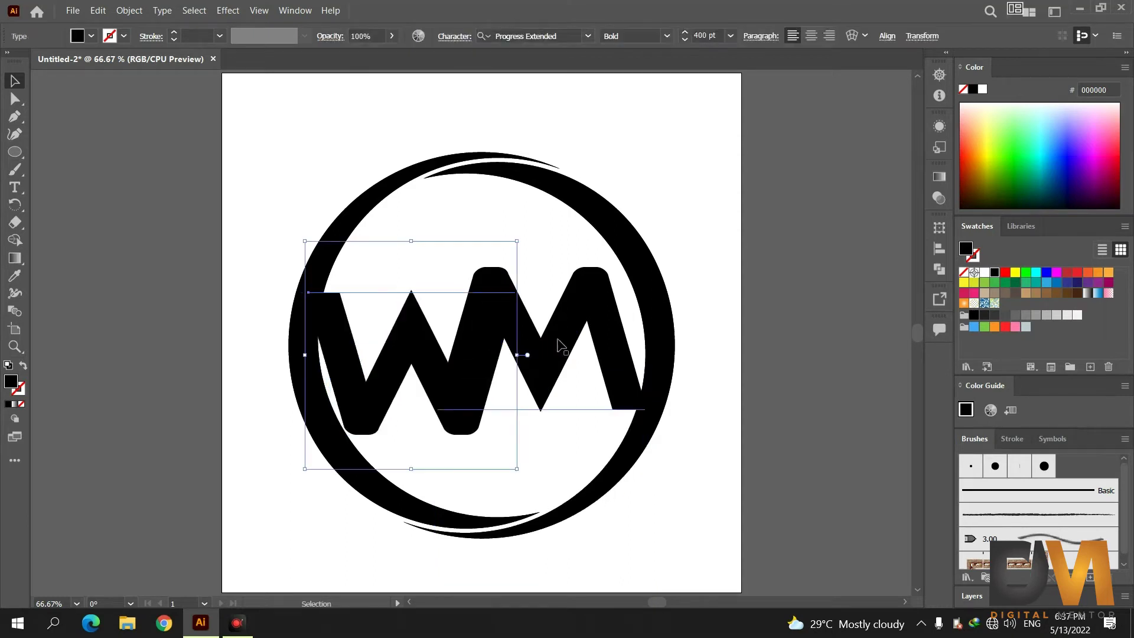
{"action": "left_click", "coordinate": [420, 349]}
Color the W with the blue swatch and the M with the orange swatch
{"action": "left_click", "coordinate": [413, 347]}
{"action": "left_click", "coordinate": [1046, 273]}
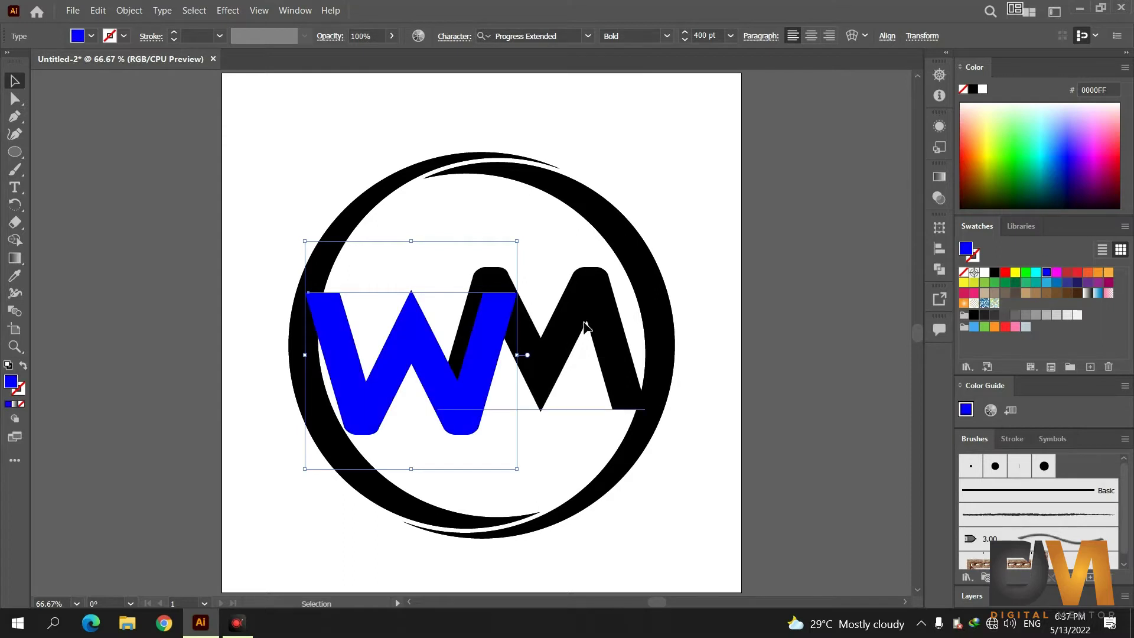
{"action": "left_click", "coordinate": [585, 325]}
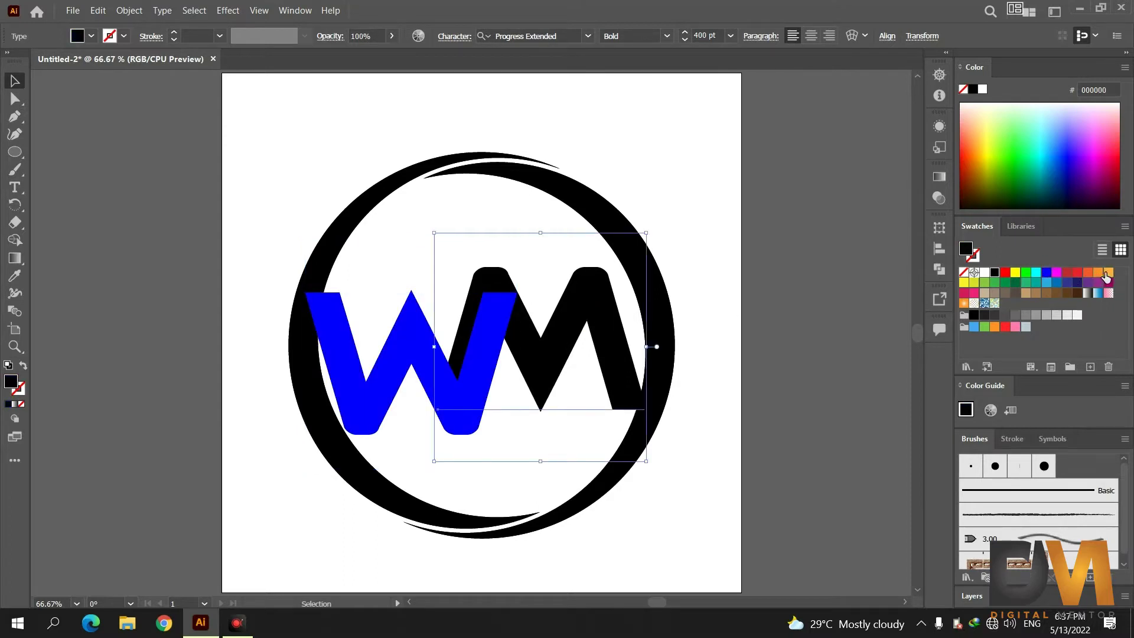
{"action": "left_click", "coordinate": [1099, 272]}
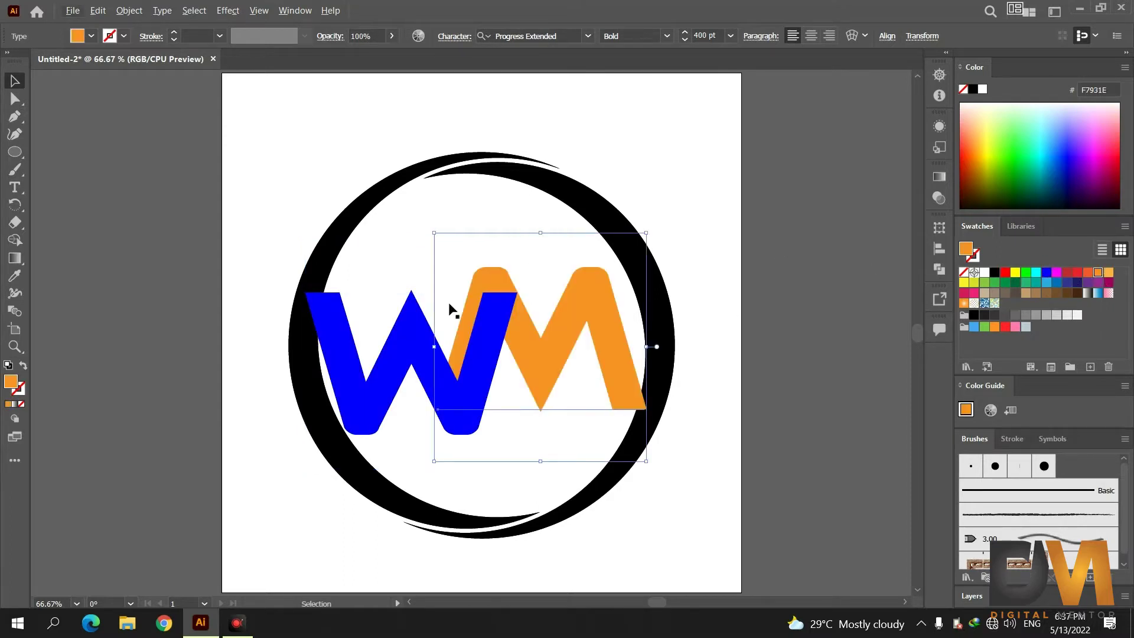
{"action": "left_click", "coordinate": [407, 322]}
Set the W's opacity to 50% and drag the orange M down and right over it
{"action": "left_click", "coordinate": [372, 37]}
{"action": "type", "text": "50"}
{"action": "key", "text": "Return"}
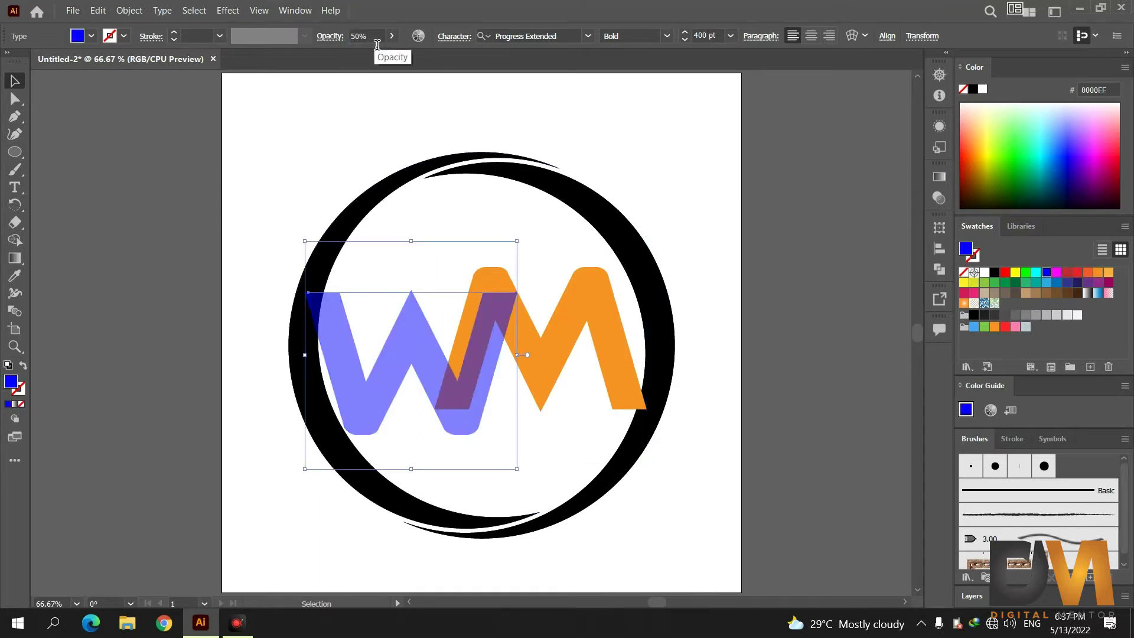
{"action": "scroll", "coordinate": [544, 292], "scroll_direction": "up", "scroll_amount": 1}
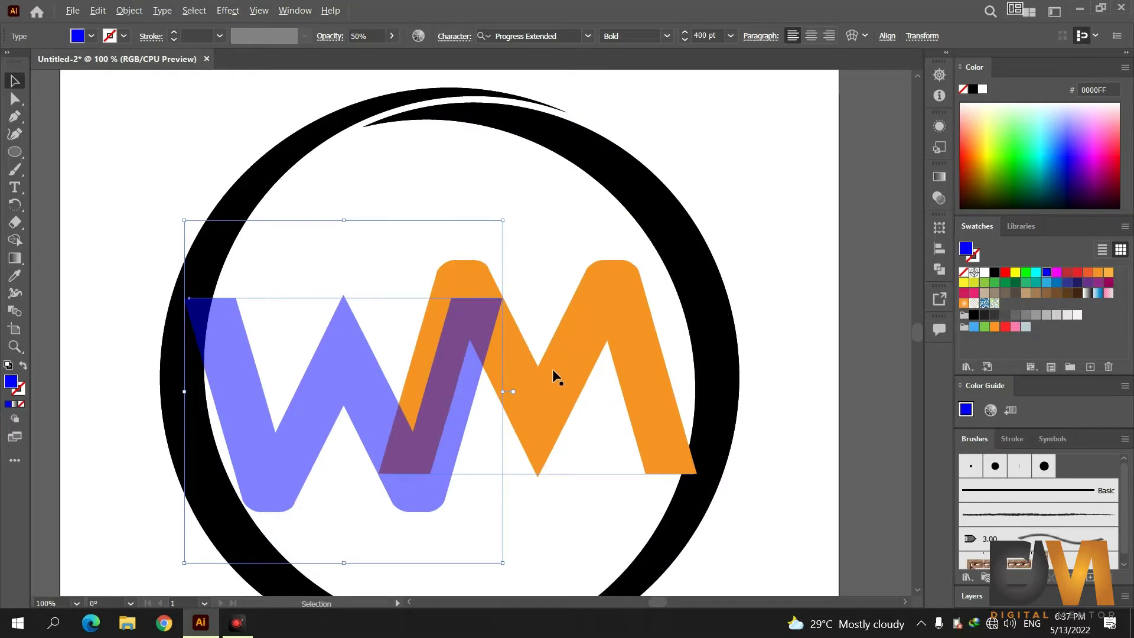
{"action": "left_click_drag", "start_coordinate": [560, 386], "coordinate": [570, 406]}
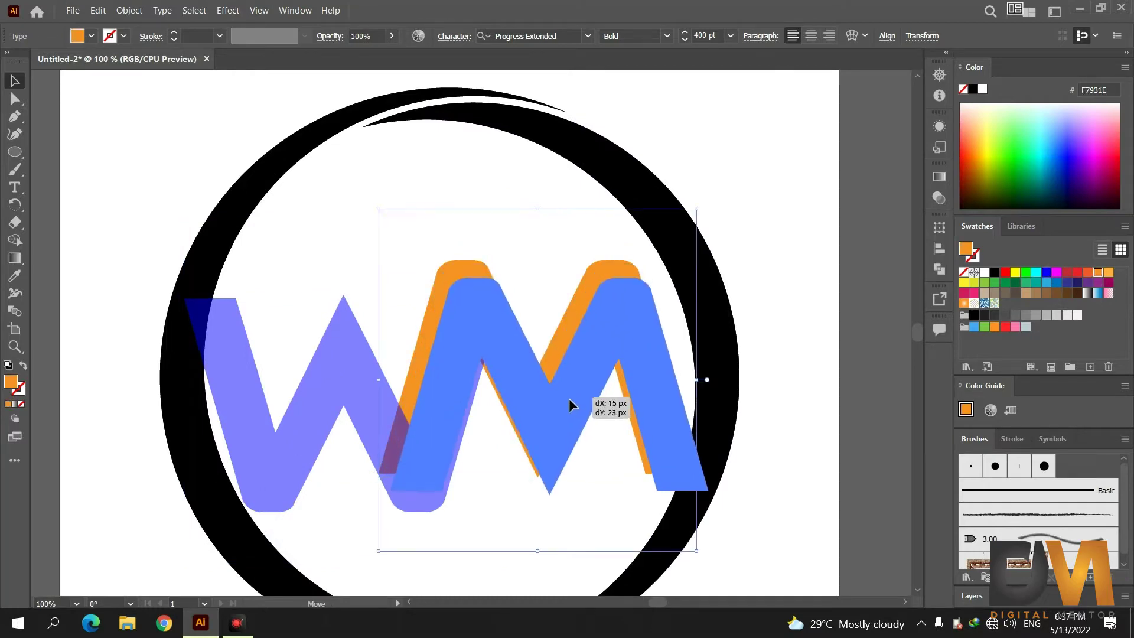
{"action": "left_click_drag", "start_coordinate": [569, 406], "coordinate": [576, 404]}
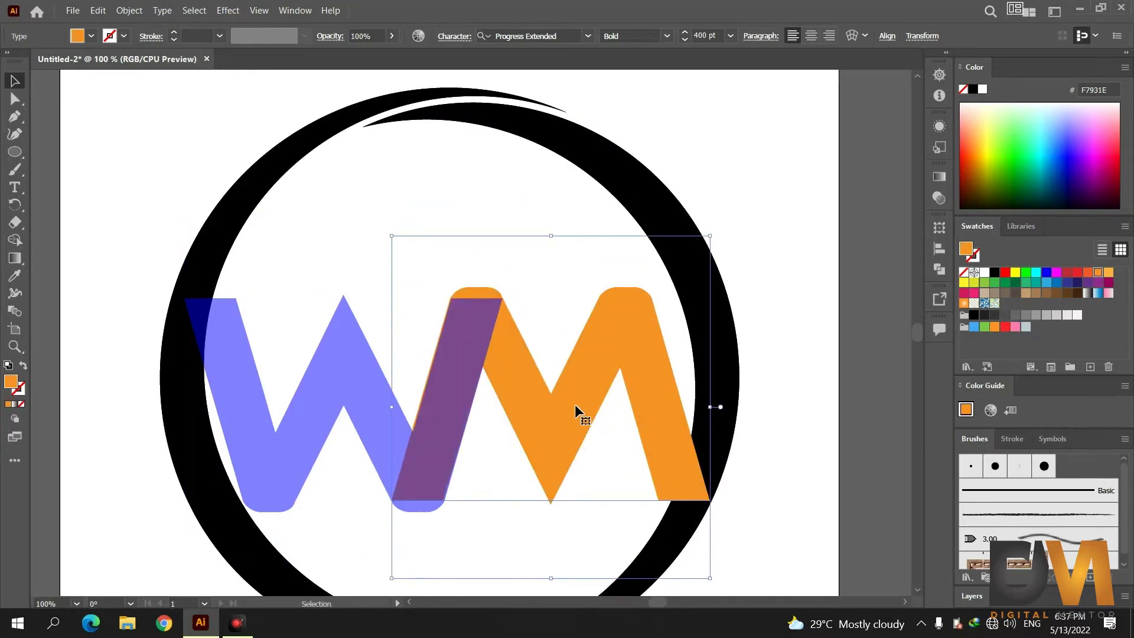
Nudge the orange M down and left with arrow keys to refine the purple overlap, then deselect
{"action": "key", "text": "Down"}
{"action": "key", "text": "Down"}
{"action": "key", "text": "Down"}
{"action": "key", "text": "Left"}
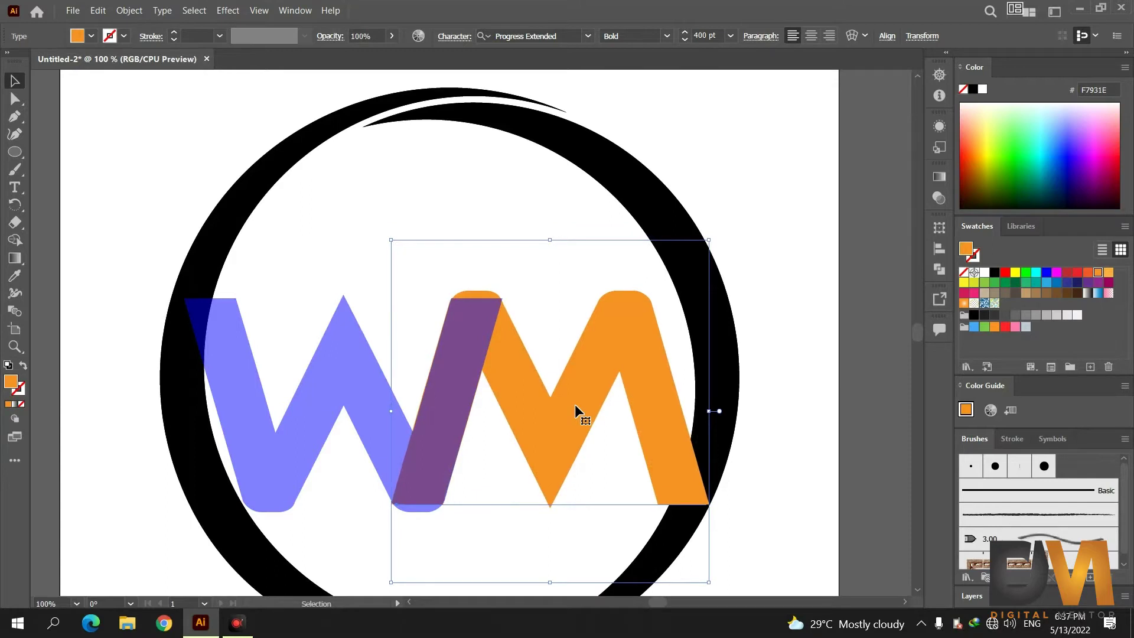
{"action": "scroll", "coordinate": [578, 409], "scroll_direction": "up", "scroll_amount": 2, "text": "alt"}
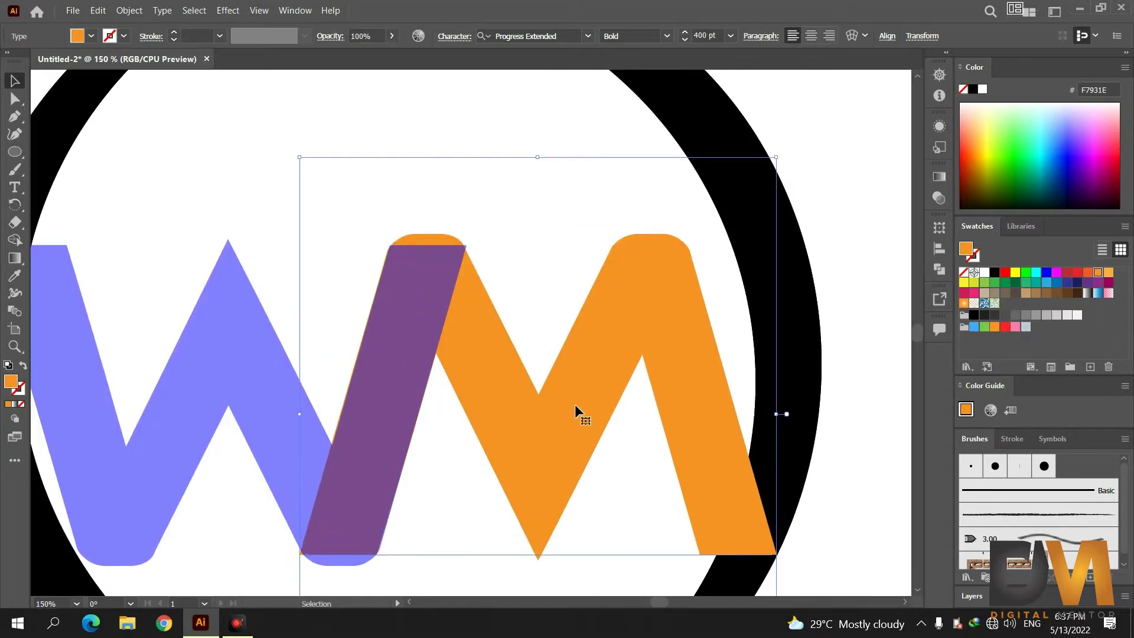
{"action": "key", "text": "Right"}
{"action": "key", "text": "Right"}
{"action": "key", "text": "Down"}
{"action": "key", "text": "Down"}
{"action": "key", "text": "Down"}
{"action": "key", "text": "Down"}
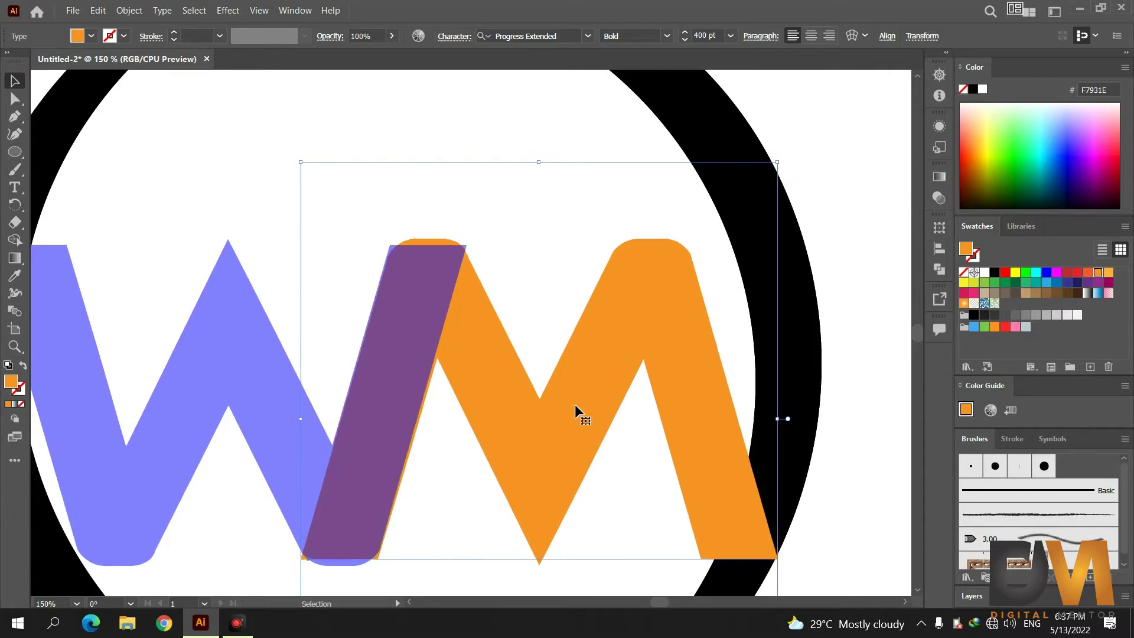
{"action": "key", "text": "Down"}
{"action": "key", "text": "Left"}
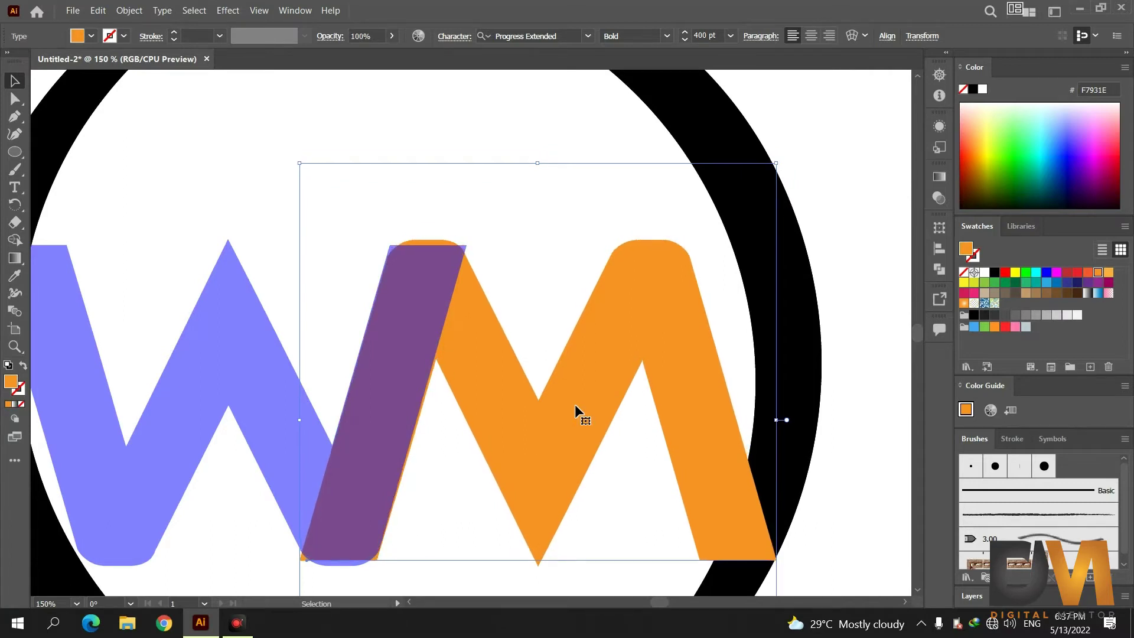
{"action": "key", "text": "Down"}
{"action": "key", "text": "Down"}
{"action": "key", "text": "Down"}
{"action": "key", "text": "Down"}
{"action": "key", "text": "Down"}
{"action": "key", "text": "Down"}
{"action": "key", "text": "Left"}
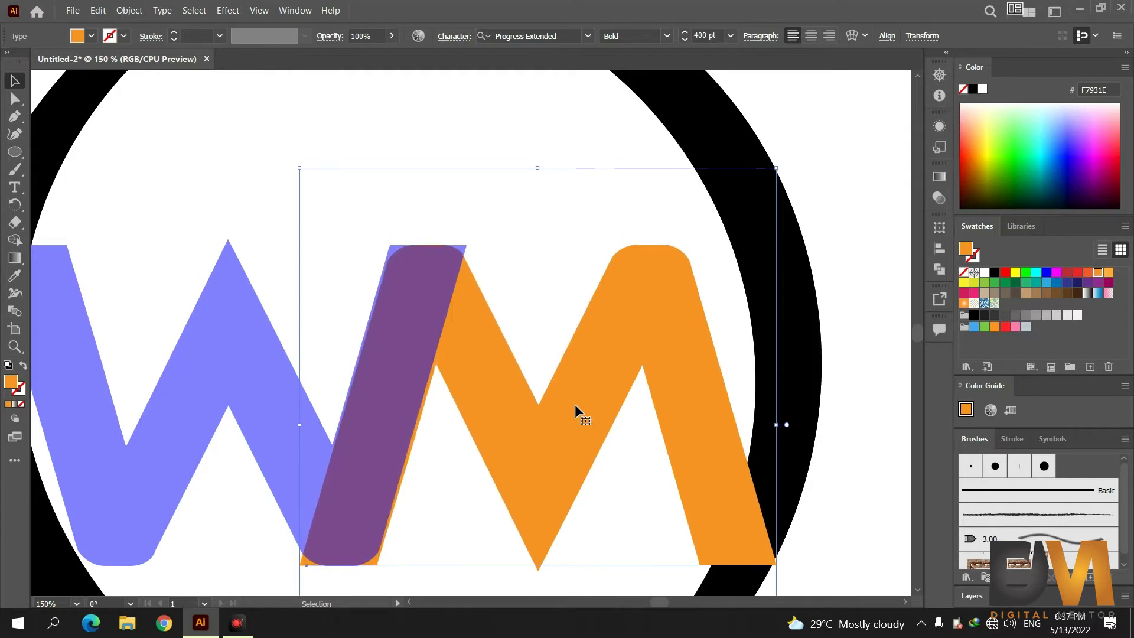
{"action": "key", "text": "Left"}
{"action": "key", "text": "Left"}
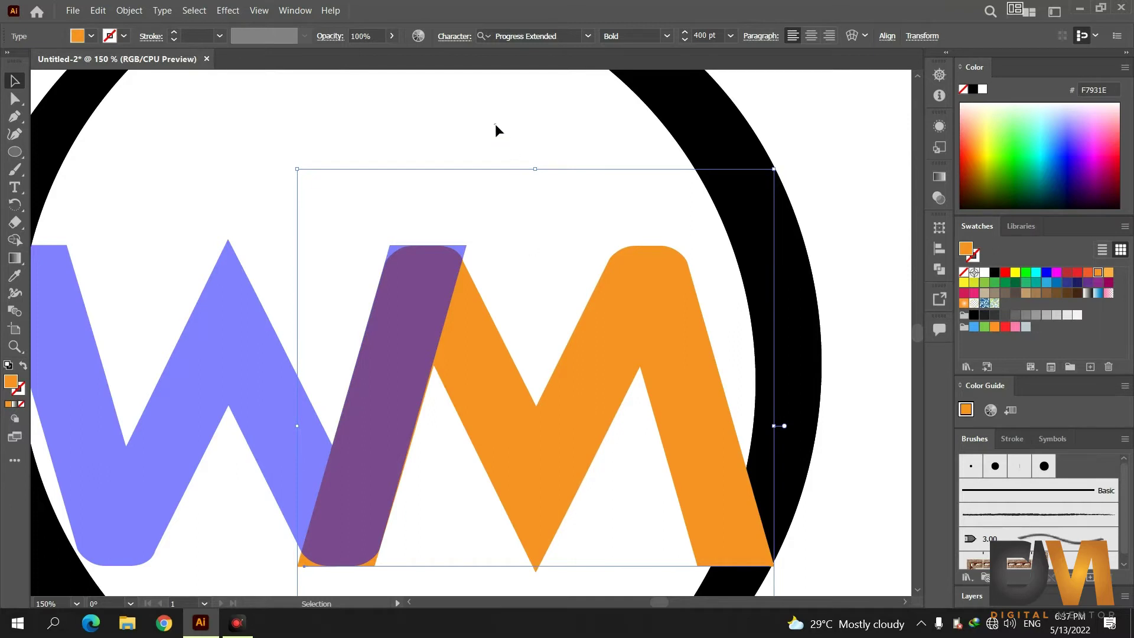
{"action": "left_click", "coordinate": [495, 124]}
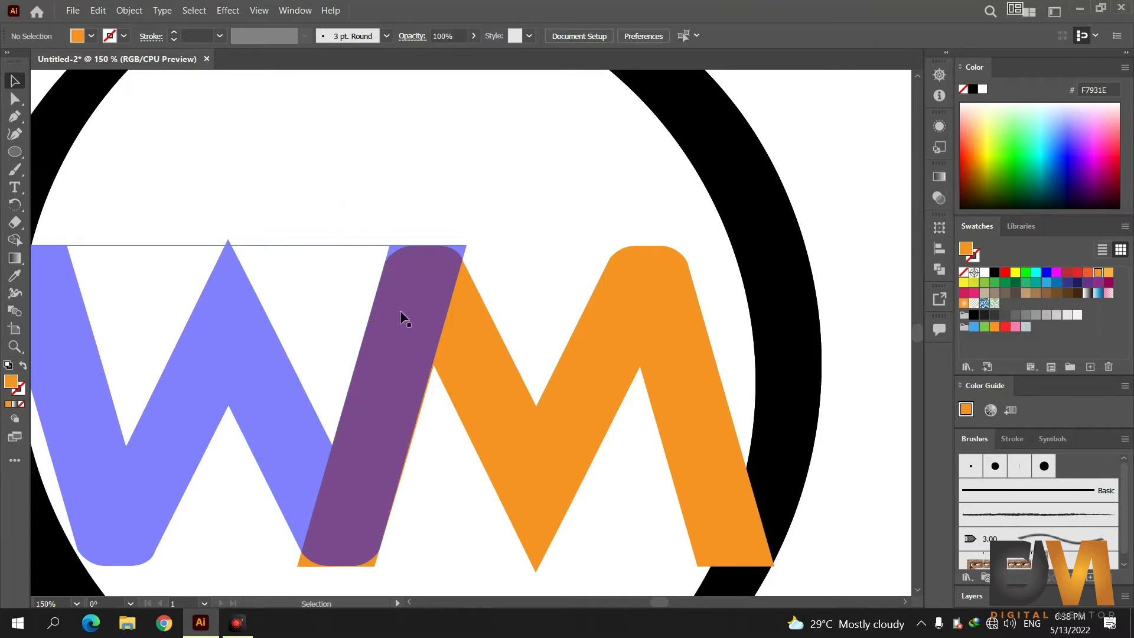
Convert the blue W and orange M text to outlines, then select the outlined letter group
{"action": "left_click", "coordinate": [378, 217]}
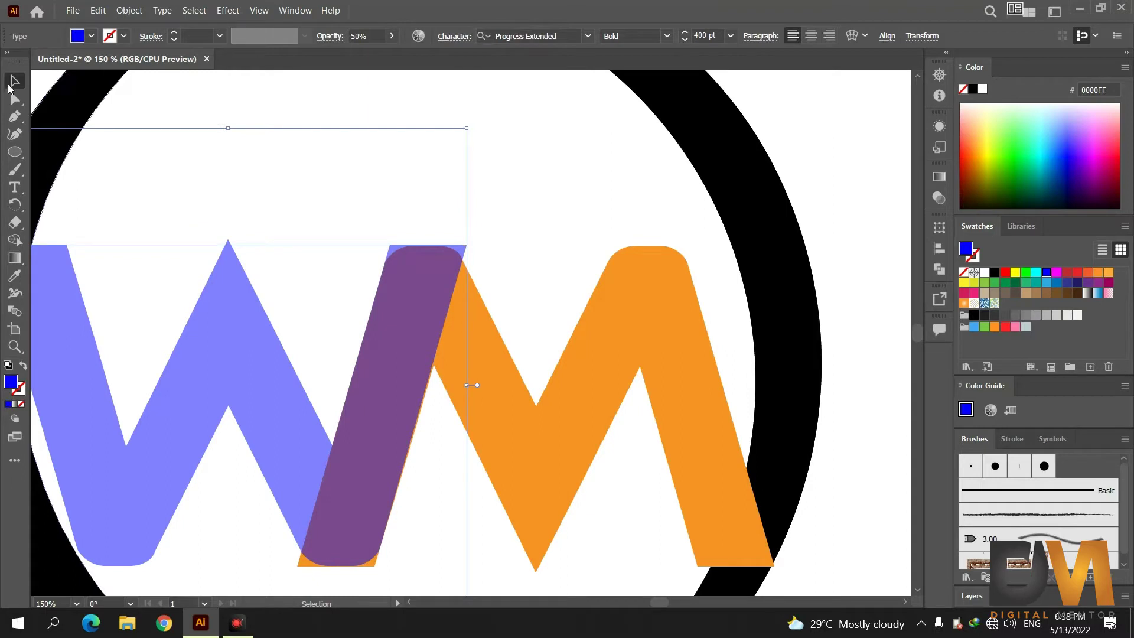
{"action": "left_click_drag", "start_coordinate": [309, 106], "coordinate": [541, 403]}
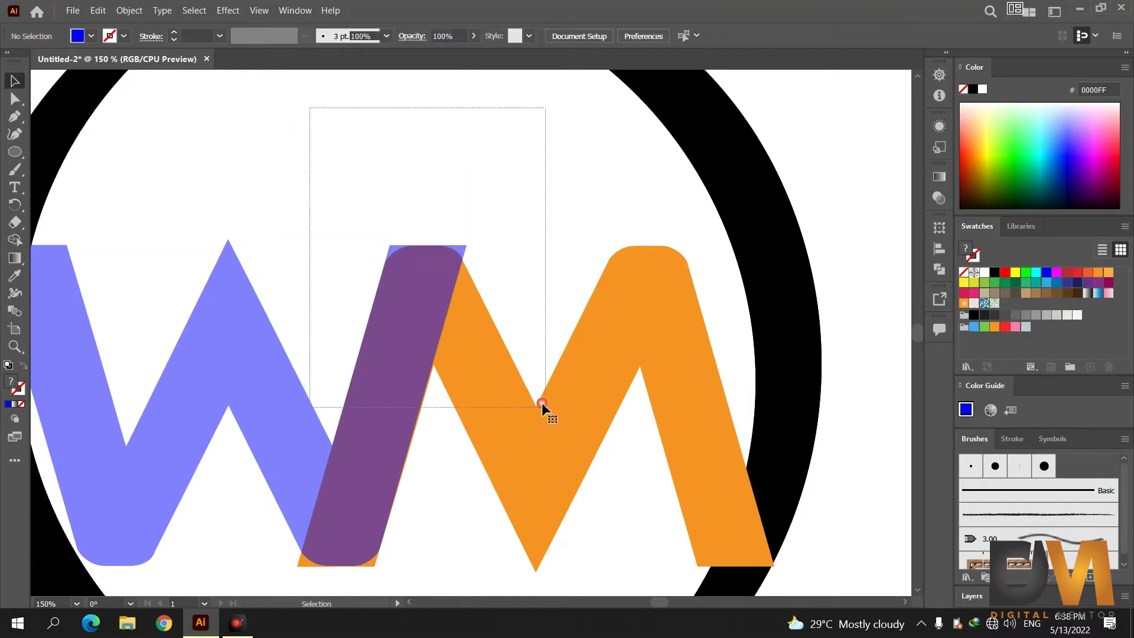
{"action": "right_click", "coordinate": [422, 320]}
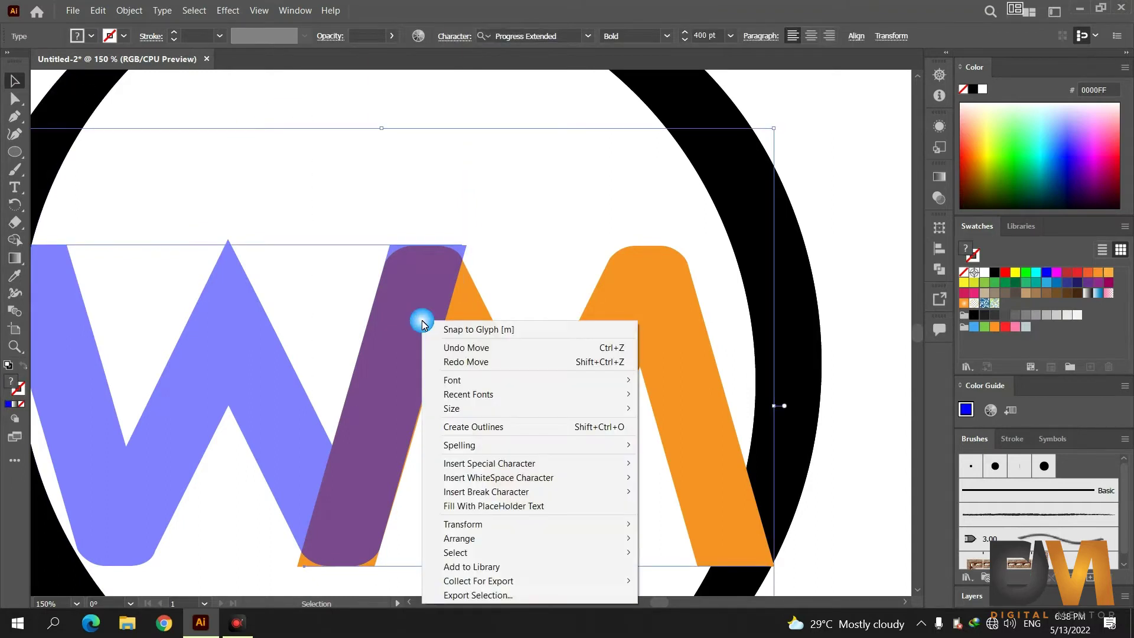
{"action": "left_click", "coordinate": [470, 428]}
{"action": "left_click", "coordinate": [396, 181]}
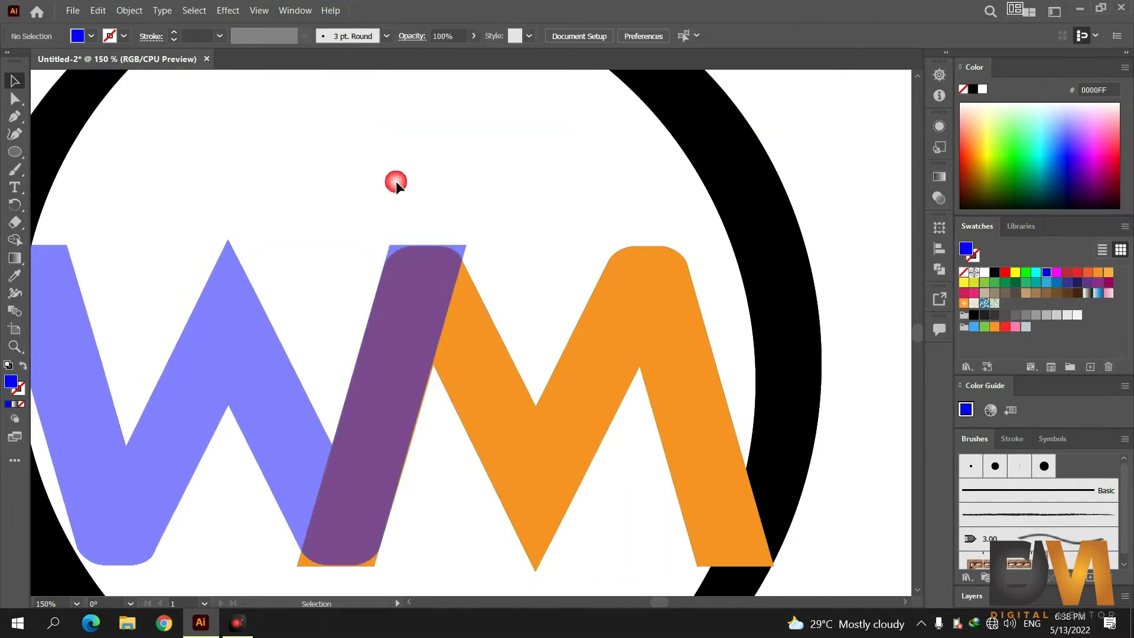
{"action": "left_click_drag", "start_coordinate": [321, 152], "coordinate": [475, 251]}
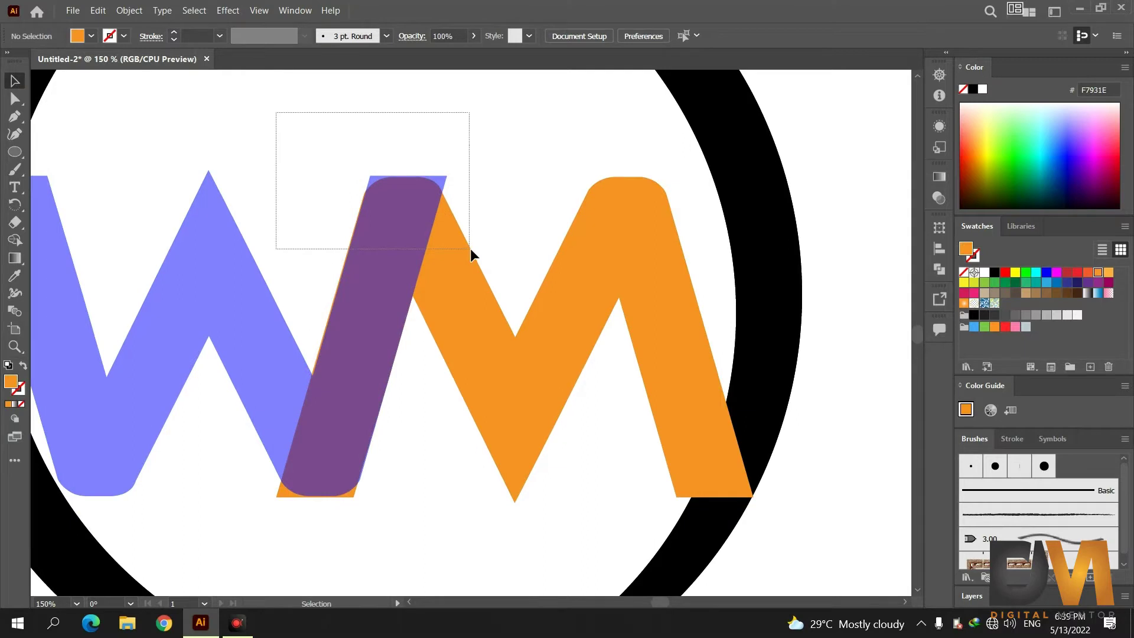
Remove the overlap stripe's corner pieces with Shape Builder and fill the stripe light peach
{"action": "left_click", "coordinate": [15, 240]}
{"action": "left_click", "coordinate": [440, 185], "text": "alt"}
{"action": "left_click", "coordinate": [352, 491], "text": "alt"}
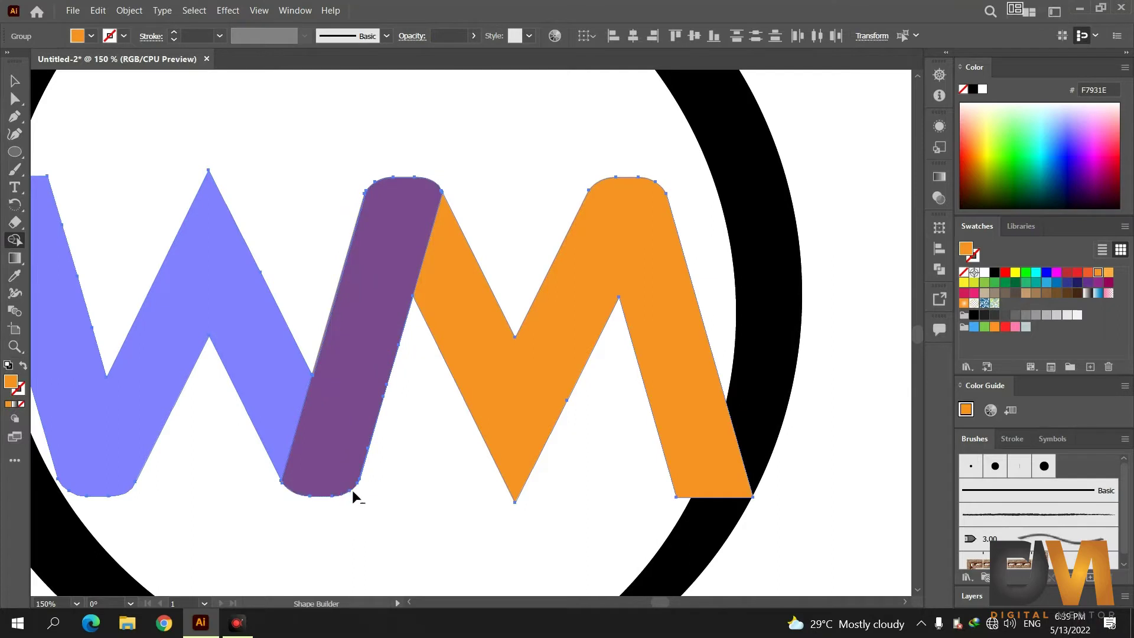
{"action": "left_click", "coordinate": [340, 319]}
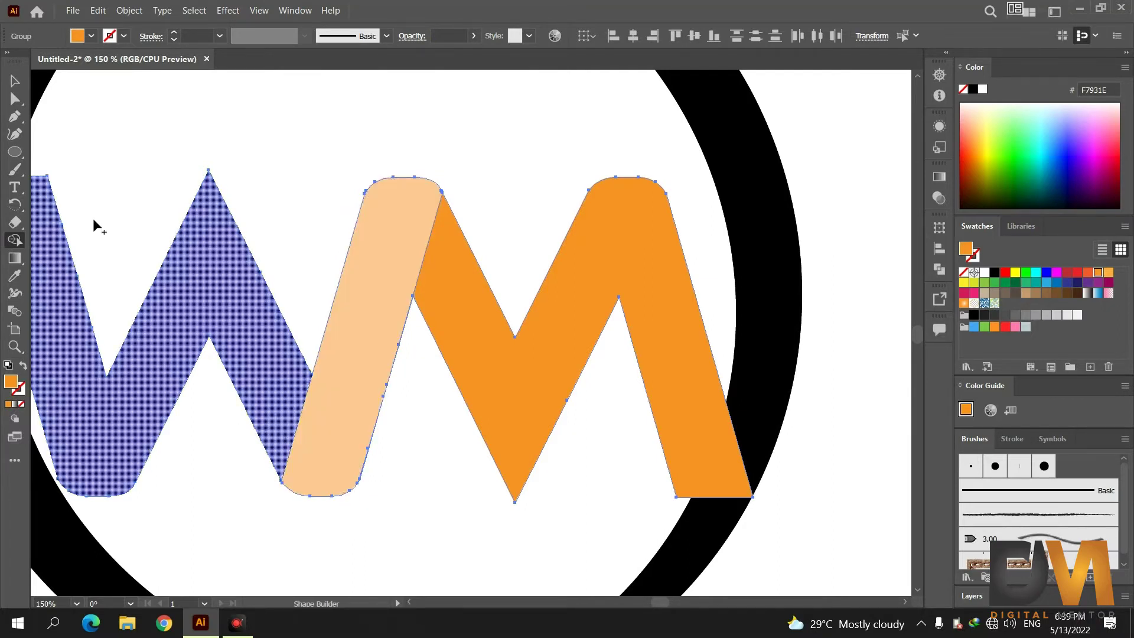
{"action": "left_click", "coordinate": [19, 155]}
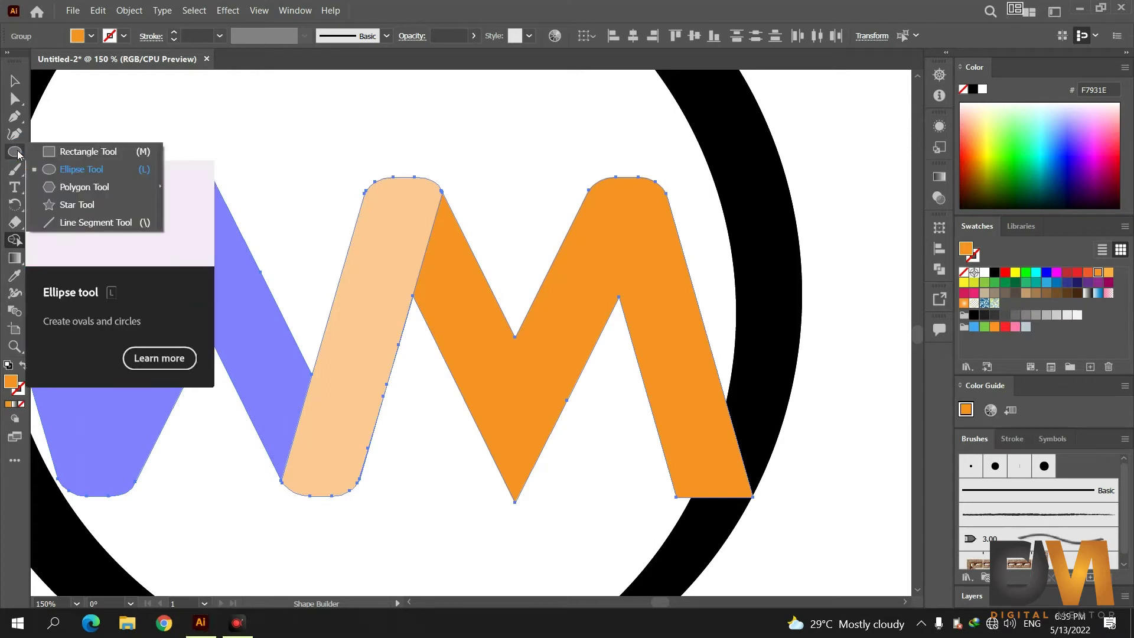
{"action": "left_click", "coordinate": [70, 153]}
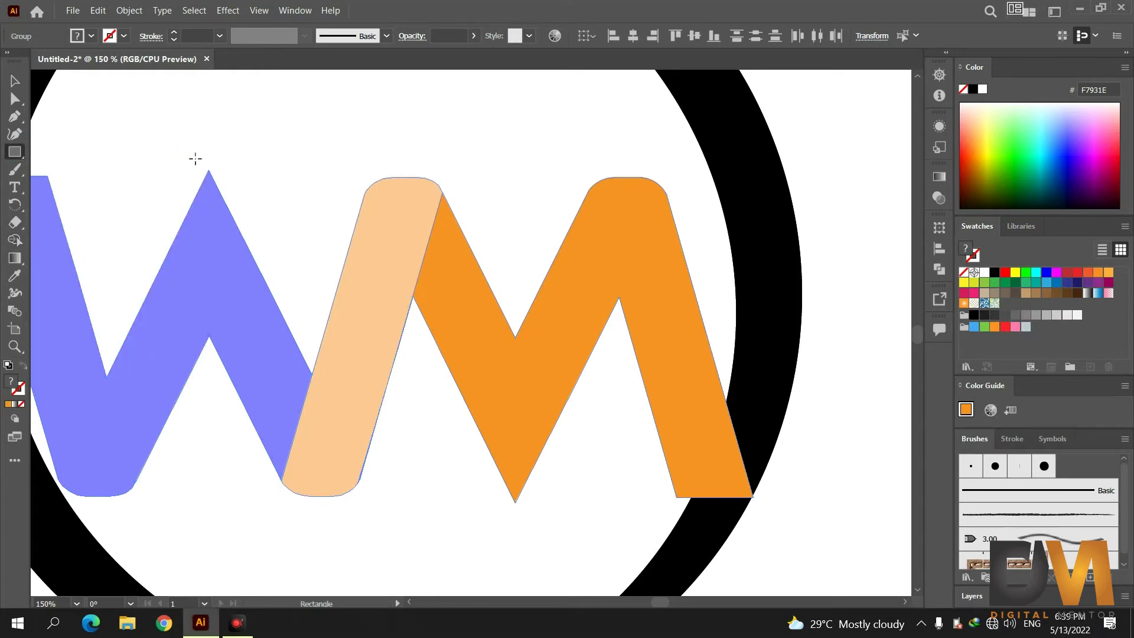
Draw a thin upright rectangle above the stripe and rotate it to a diagonal tilt
{"action": "mouse_move", "coordinate": [288, 134]}
{"action": "left_mouse_down"}
{"action": "mouse_move", "coordinate": [322, 279]}
{"action": "mouse_move", "coordinate": [309, 279]}
{"action": "left_mouse_up"}
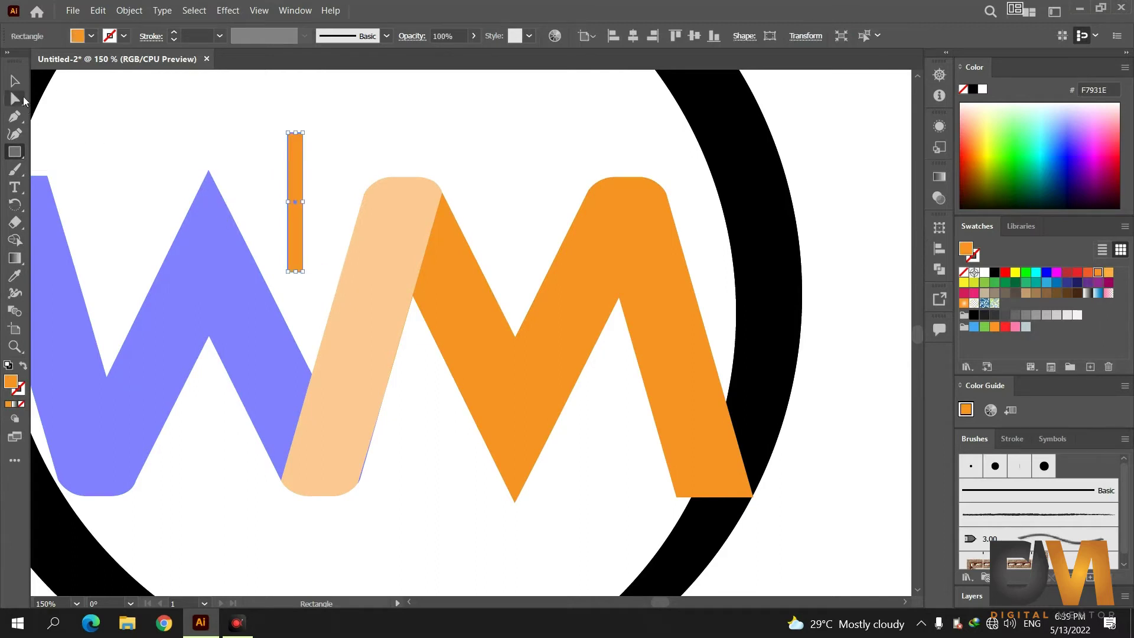
{"action": "left_click", "coordinate": [14, 82]}
{"action": "mouse_move", "coordinate": [315, 135]}
{"action": "left_mouse_down"}
{"action": "mouse_move", "coordinate": [366, 172]}
{"action": "mouse_move", "coordinate": [359, 184]}
{"action": "left_mouse_up"}
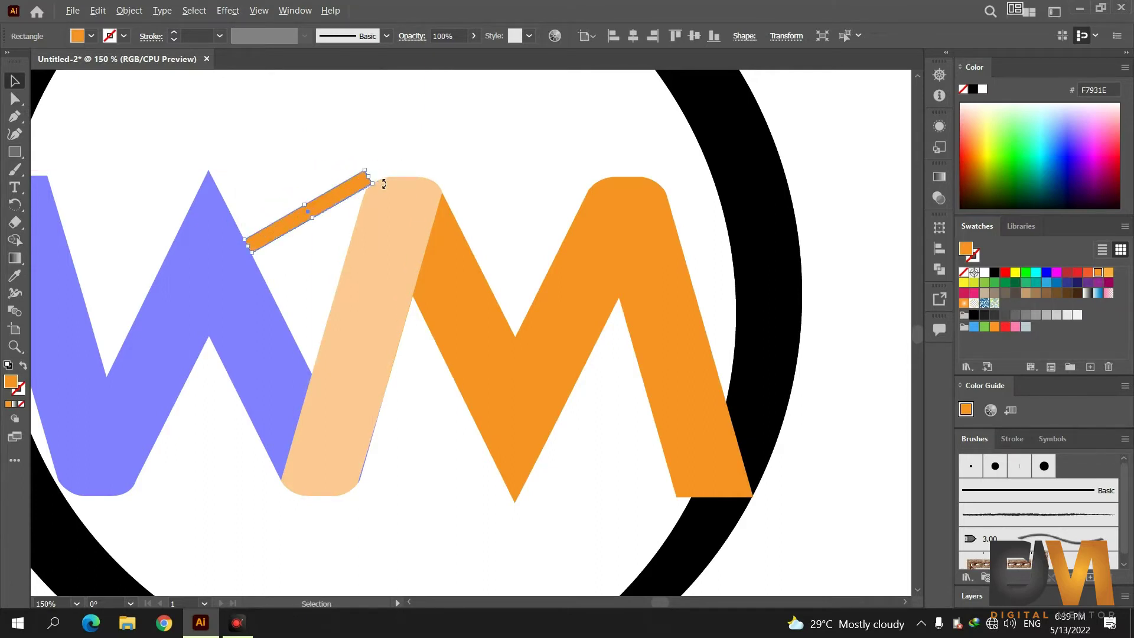
{"action": "scroll", "coordinate": [382, 181], "scroll_direction": "up", "scroll_amount": 3}
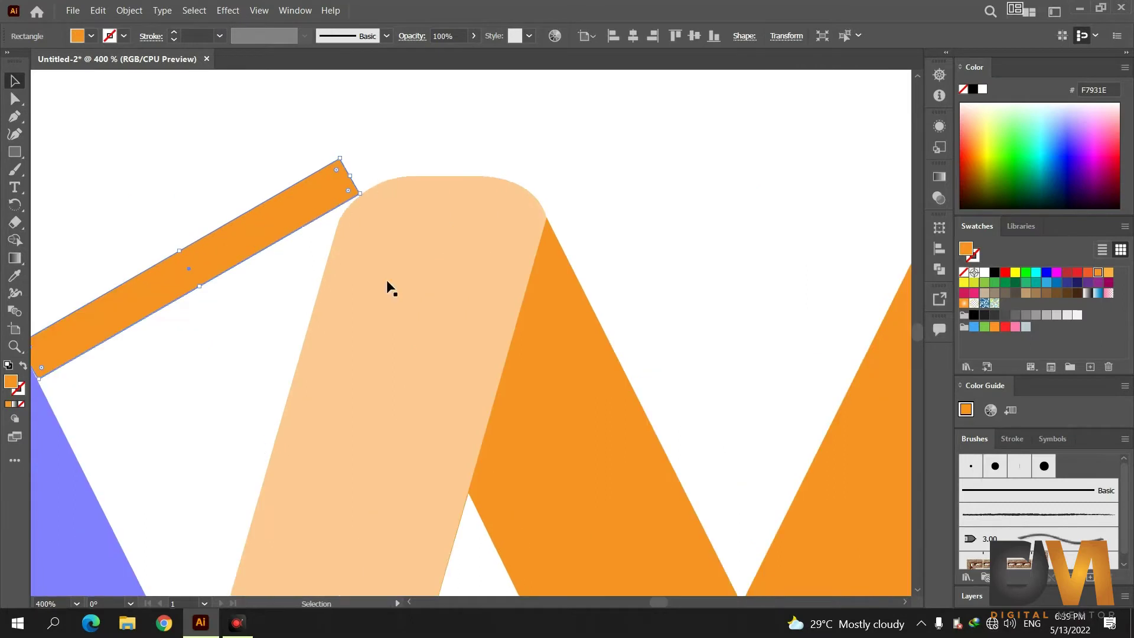
{"action": "left_click_drag", "start_coordinate": [661, 603], "coordinate": [657, 603]}
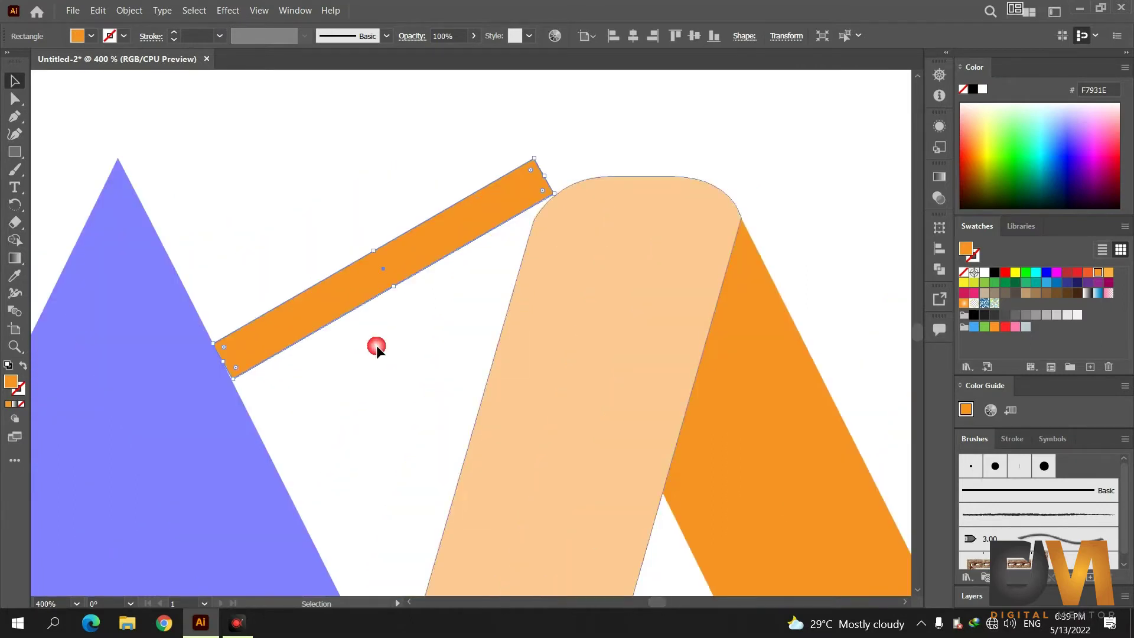
{"action": "left_click_drag", "start_coordinate": [335, 302], "coordinate": [363, 336]}
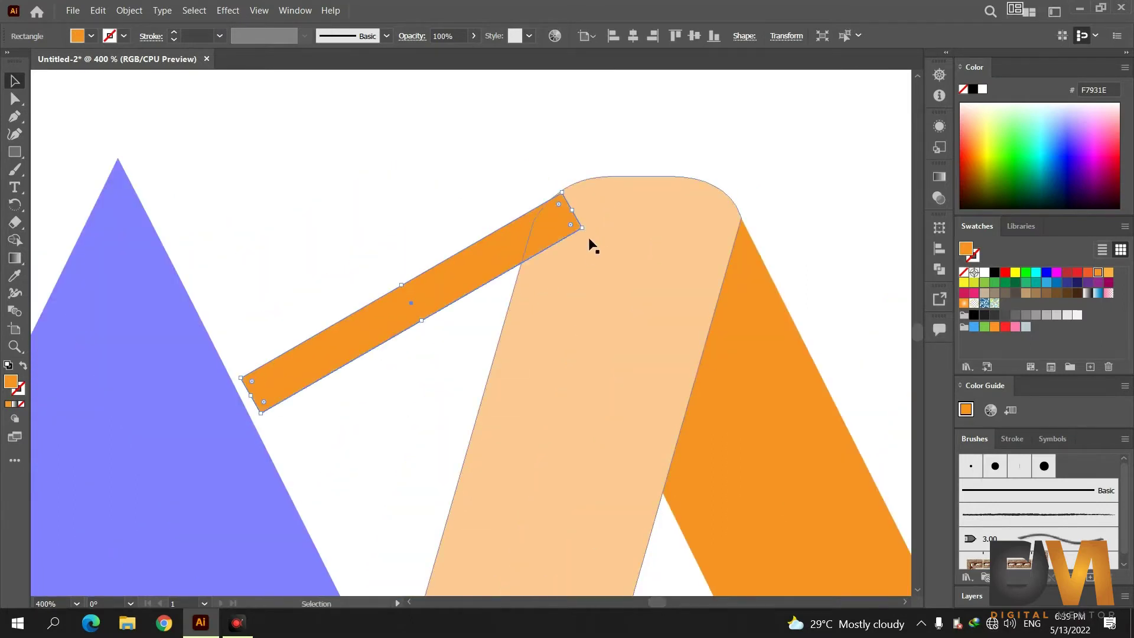
Position the tilted bar across the peach stripe, shorten it, and select it with the stripe
{"action": "left_click_drag", "start_coordinate": [595, 236], "coordinate": [593, 242]}
{"action": "left_click_drag", "start_coordinate": [508, 250], "coordinate": [520, 291]}
{"action": "scroll", "coordinate": [409, 395], "scroll_direction": "down", "scroll_amount": 3}
{"action": "scroll", "coordinate": [418, 311], "scroll_direction": "down", "scroll_amount": 2}
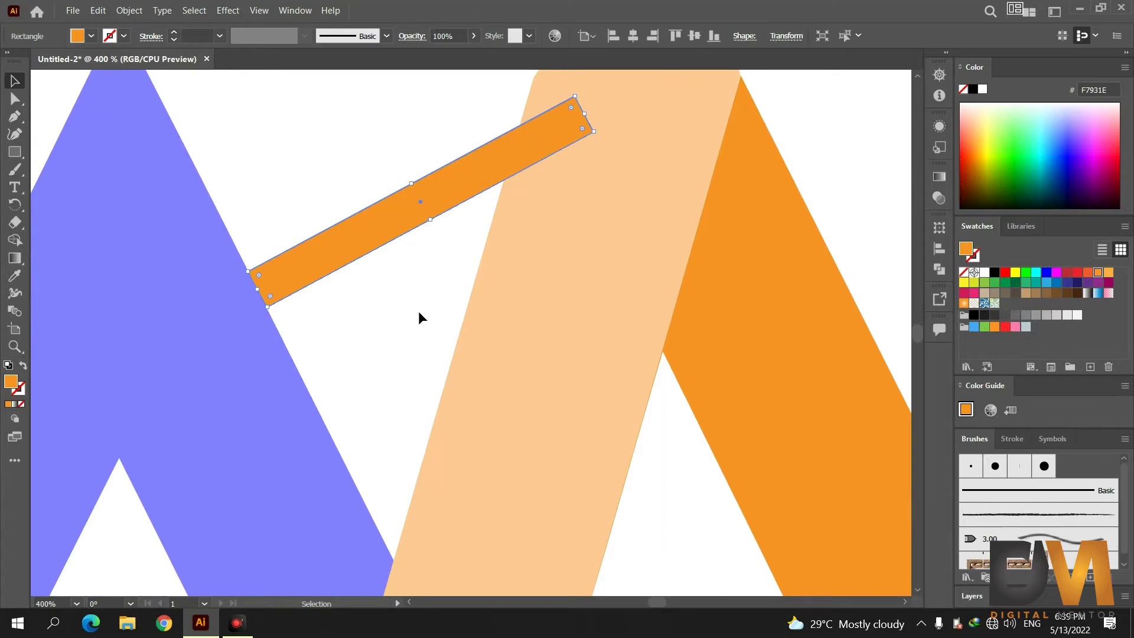
{"action": "left_click_drag", "start_coordinate": [420, 234], "coordinate": [535, 447]}
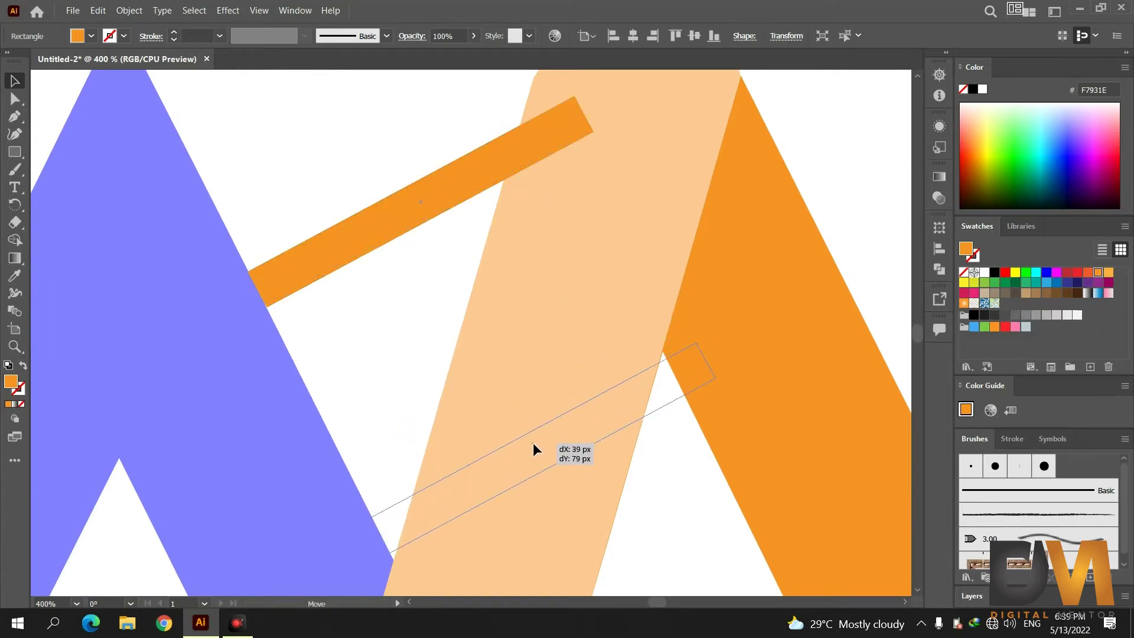
{"action": "left_click_drag", "start_coordinate": [534, 442], "coordinate": [533, 442]}
{"action": "left_click_drag", "start_coordinate": [714, 376], "coordinate": [676, 379]}
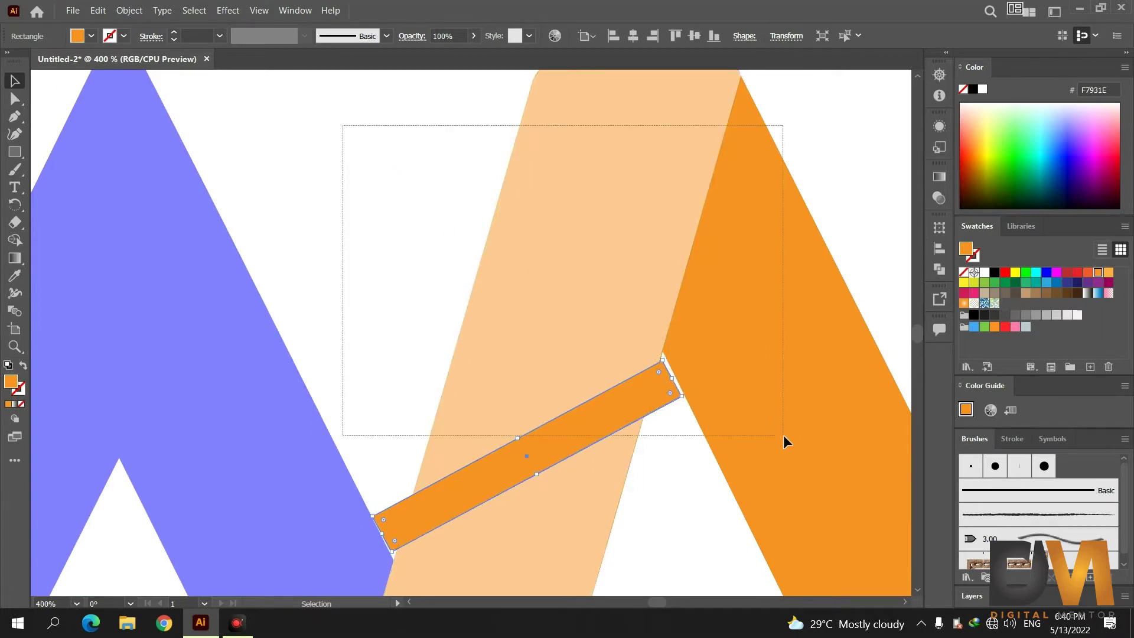
{"action": "left_click_drag", "start_coordinate": [344, 125], "coordinate": [784, 436]}
Delete the bar's pieces with Shape Builder to leave a diagonal white gap, merging the remaining pieces
{"action": "left_click", "coordinate": [15, 239]}
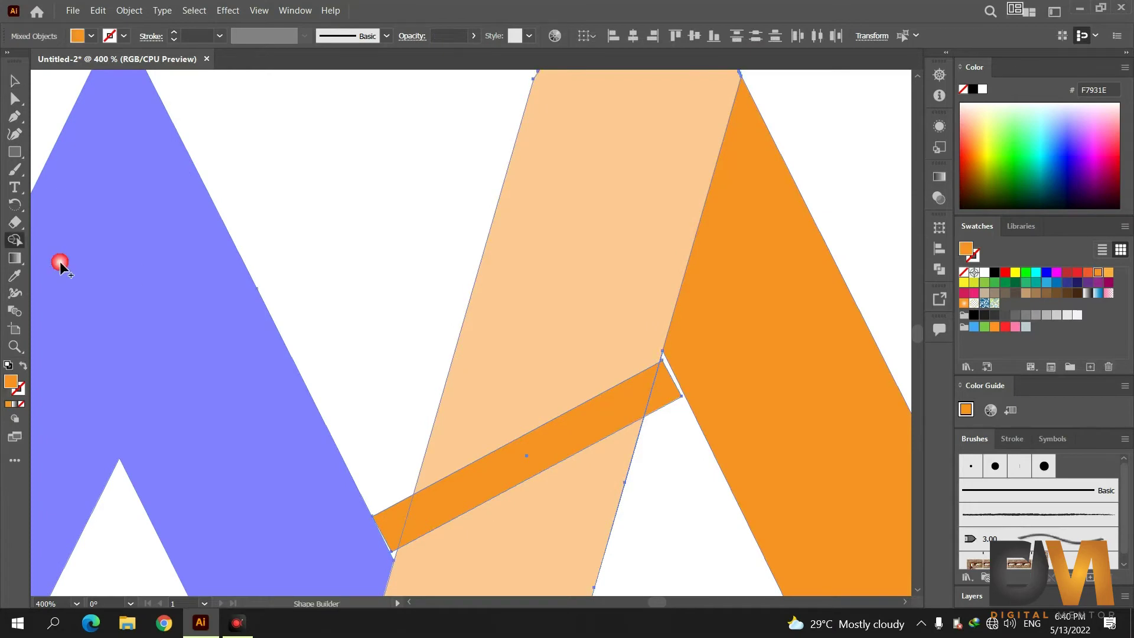
{"action": "left_click_drag", "start_coordinate": [395, 525], "coordinate": [606, 438]}
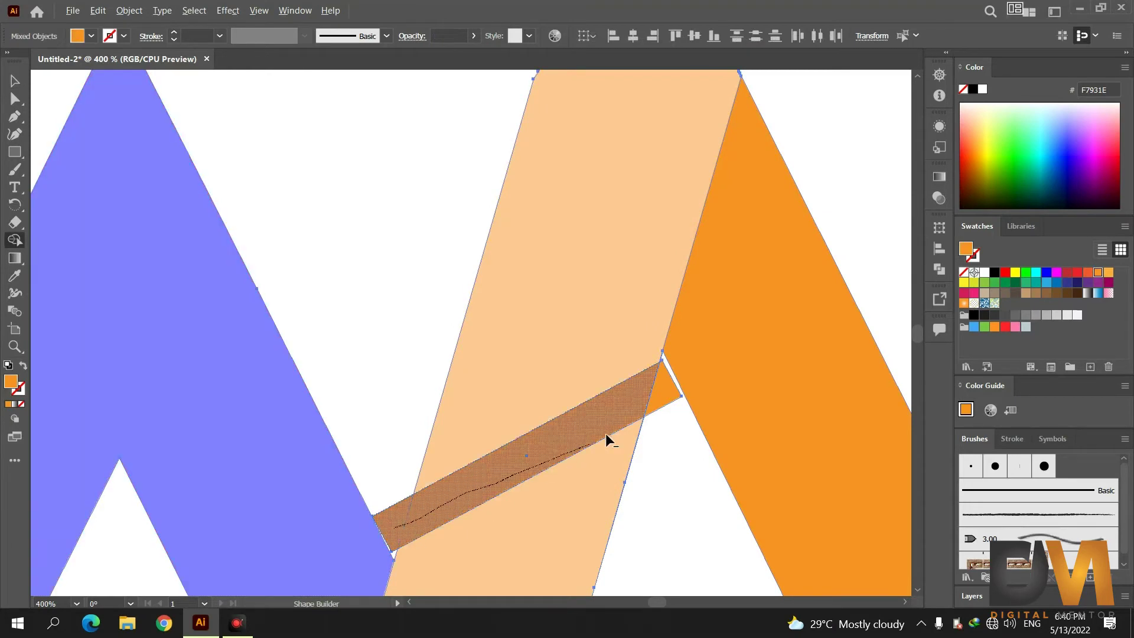
{"action": "left_click_drag", "start_coordinate": [651, 405], "coordinate": [655, 403]}
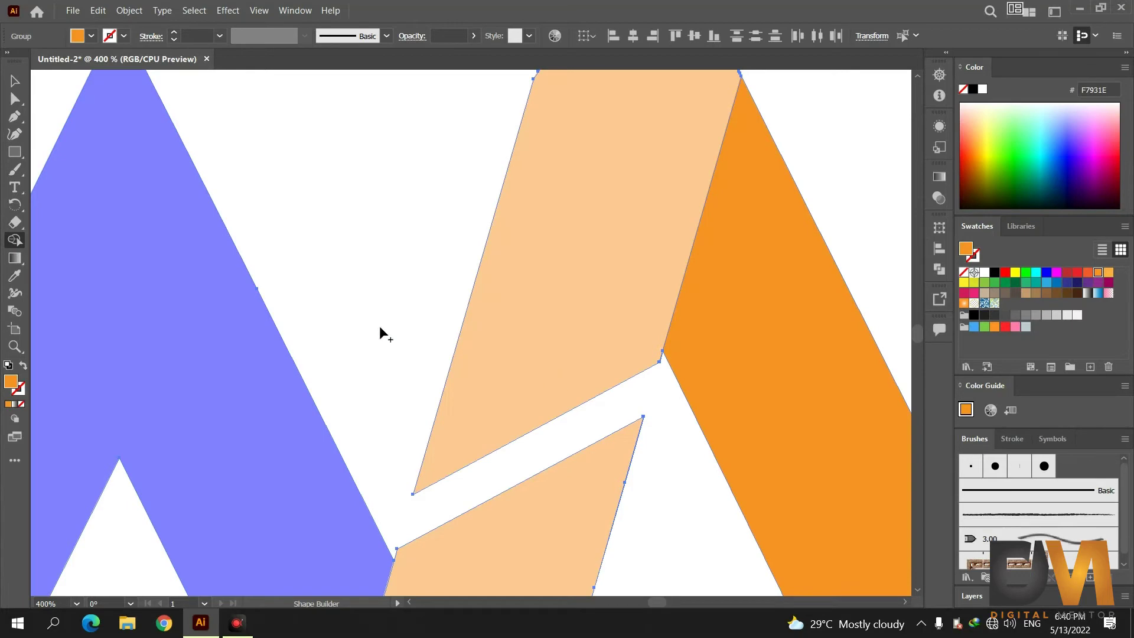
{"action": "left_click_drag", "start_coordinate": [607, 261], "coordinate": [771, 289]}
{"action": "mouse_move", "coordinate": [483, 550]}
{"action": "left_mouse_down"}
{"action": "mouse_move", "coordinate": [282, 557]}
{"action": "mouse_move", "coordinate": [320, 493]}
{"action": "left_mouse_up"}
{"action": "left_click", "coordinate": [15, 81]}
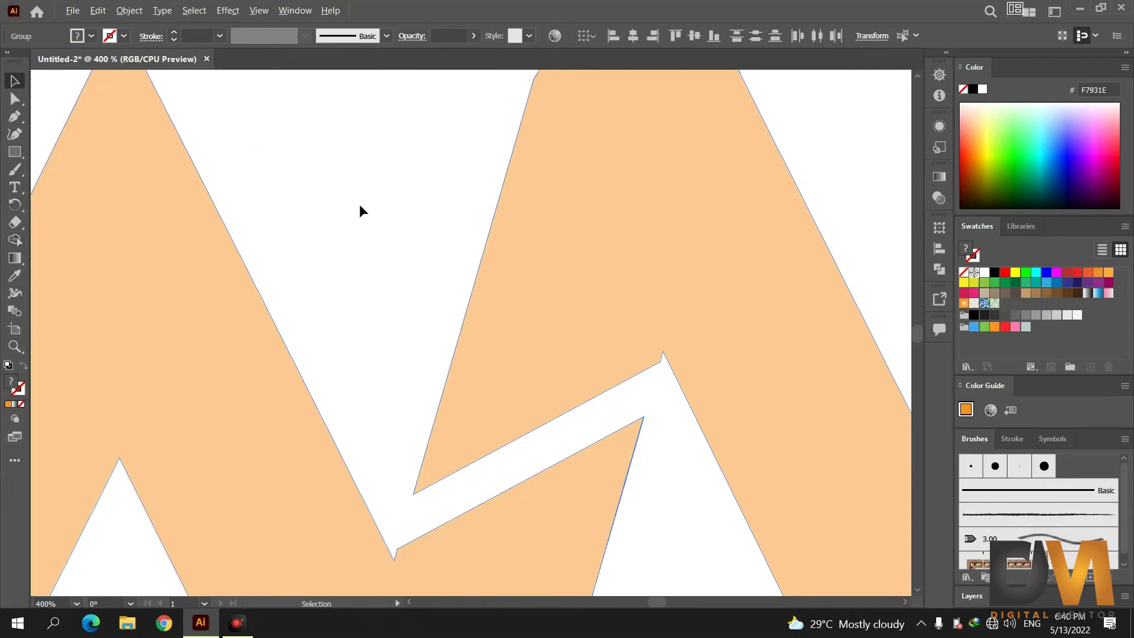
{"action": "scroll", "coordinate": [359, 204], "scroll_direction": "down", "scroll_amount": 3}
Ungroup the merged WM shapes and select the M on its own
{"action": "scroll", "coordinate": [359, 203], "scroll_direction": "down", "scroll_amount": 2}
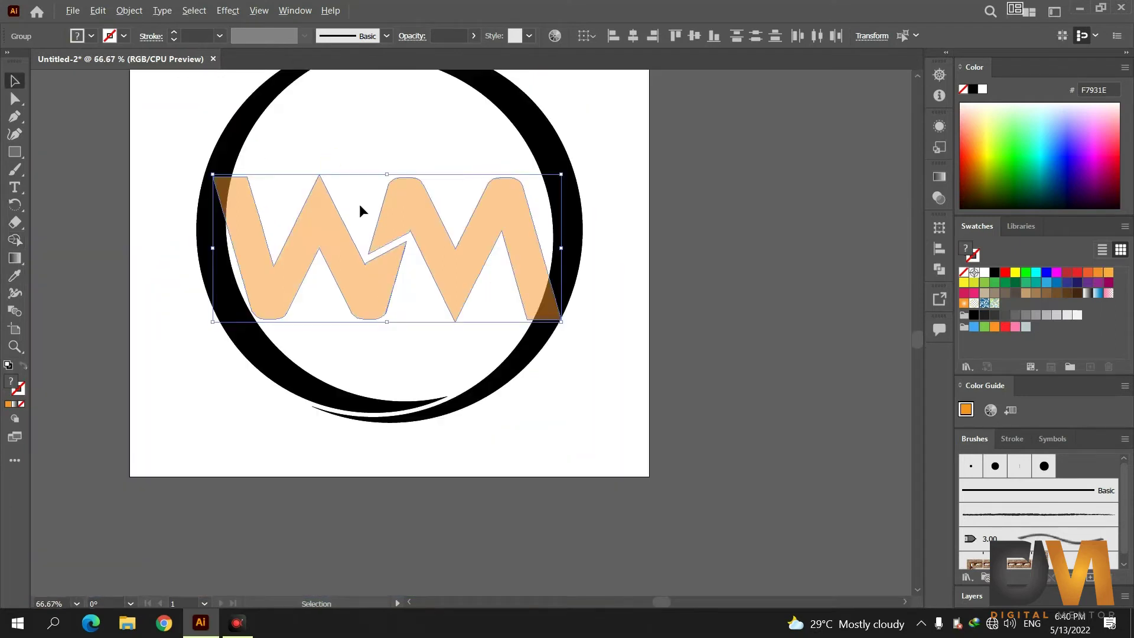
{"action": "scroll", "coordinate": [383, 222], "scroll_direction": "up", "scroll_amount": 2}
{"action": "scroll", "coordinate": [384, 223], "scroll_direction": "up", "scroll_amount": 2}
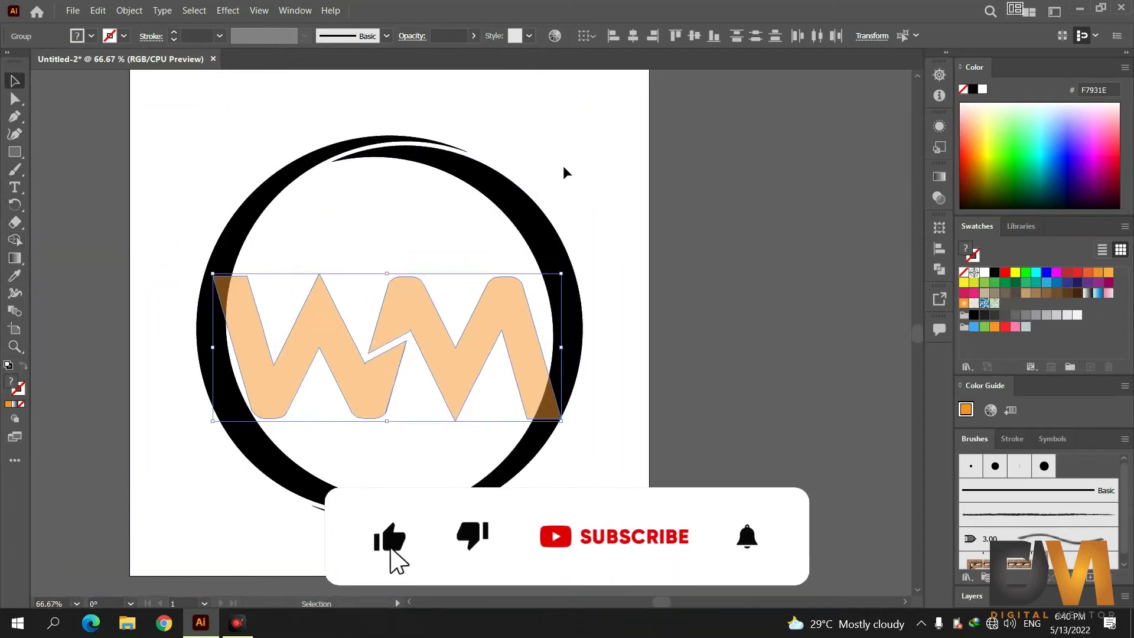
{"action": "left_click", "coordinate": [564, 172]}
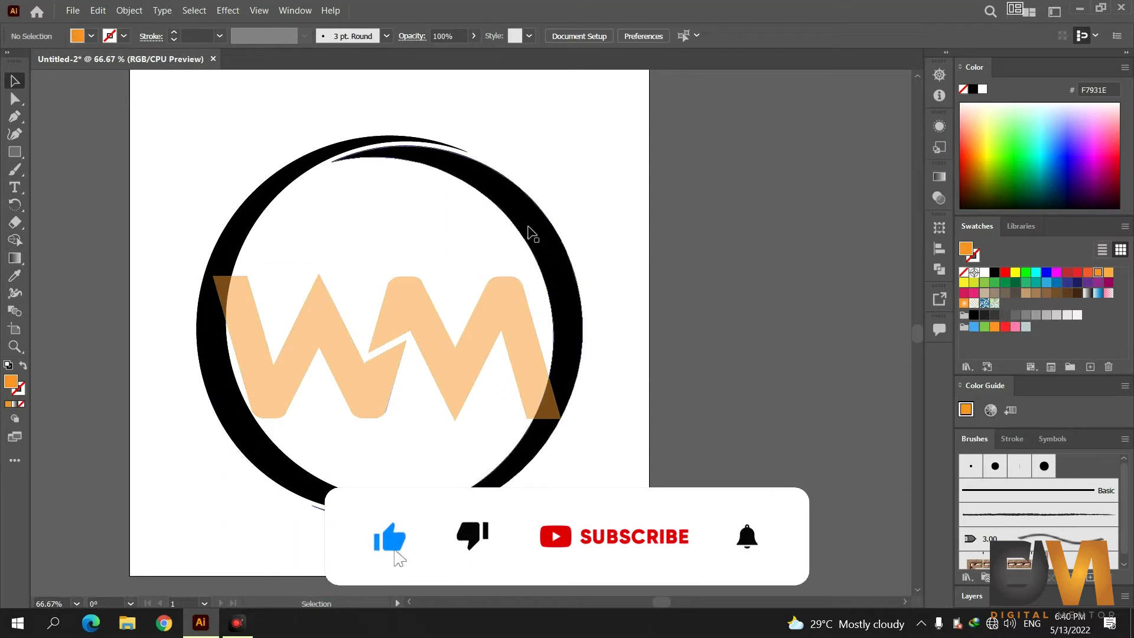
{"action": "left_click", "coordinate": [511, 321]}
{"action": "right_click", "coordinate": [510, 321]}
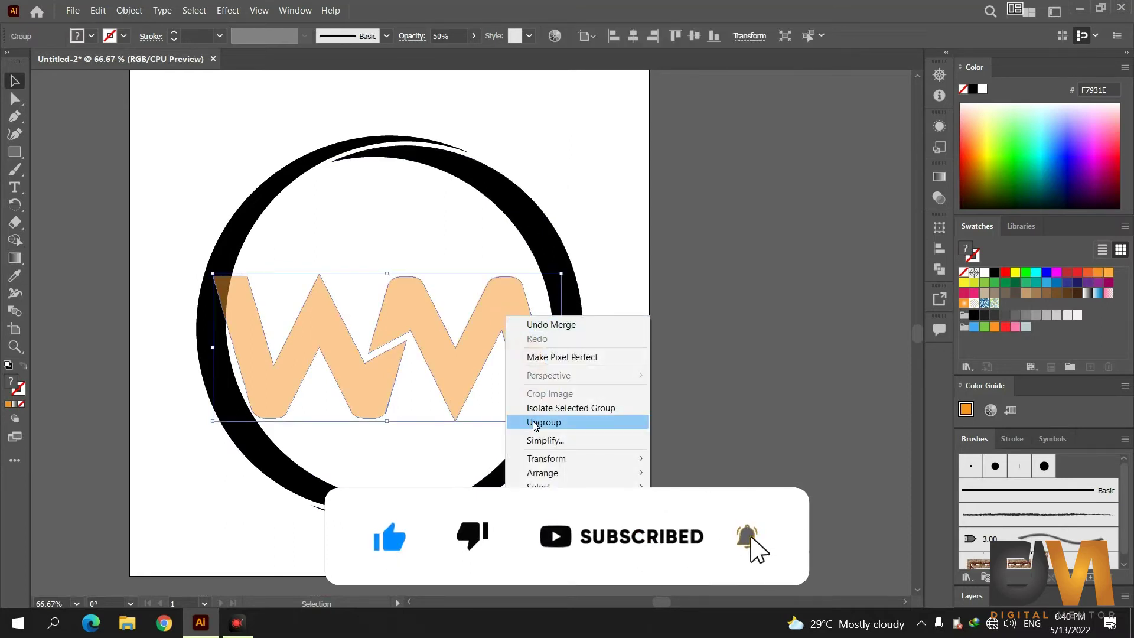
{"action": "left_click", "coordinate": [535, 423]}
{"action": "left_click", "coordinate": [660, 255]}
{"action": "left_click", "coordinate": [504, 320]}
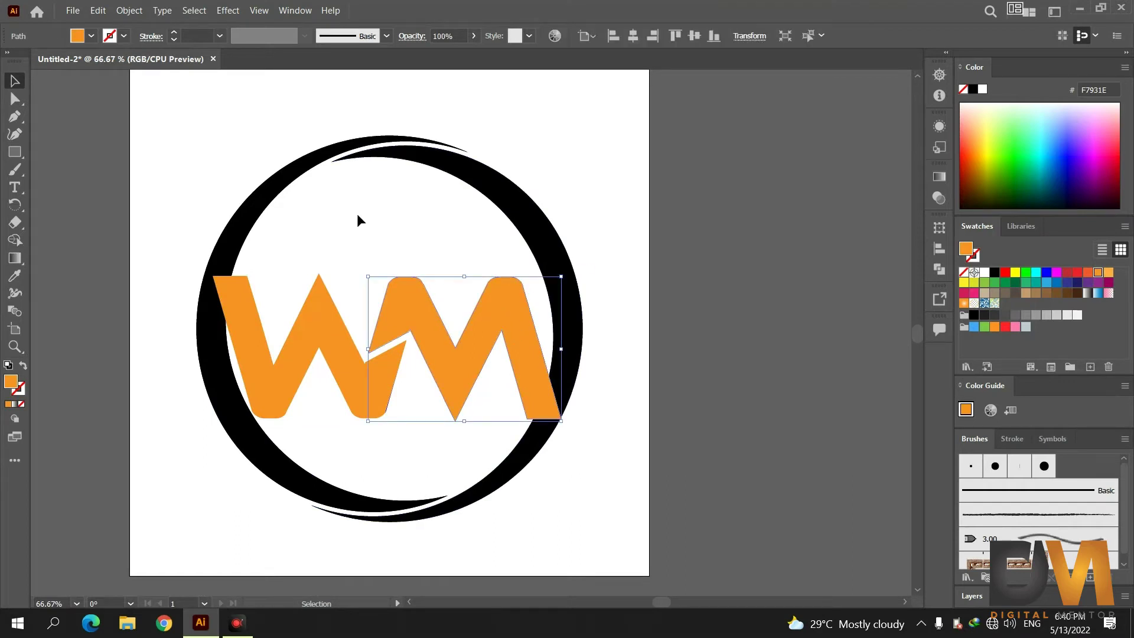
{"action": "left_click", "coordinate": [129, 10]}
{"action": "mouse_move", "coordinate": [142, 316]}
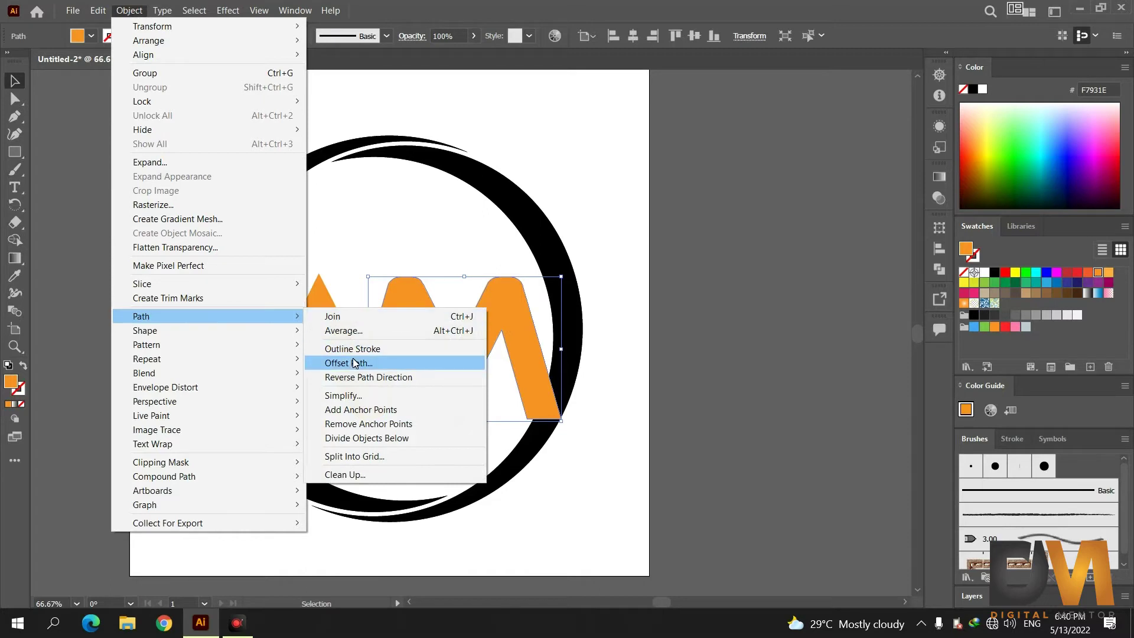
Offset the M path by 10 px and select the offset outline together with the ring
{"action": "left_click", "coordinate": [355, 363]}
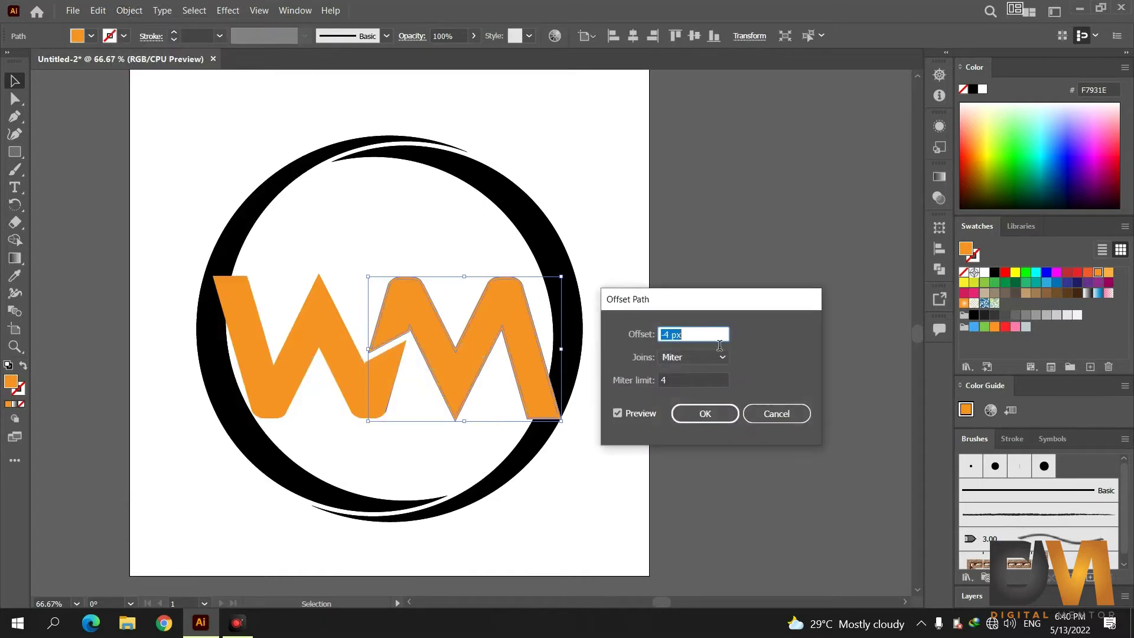
{"action": "type", "text": "10"}
{"action": "left_click", "coordinate": [678, 413]}
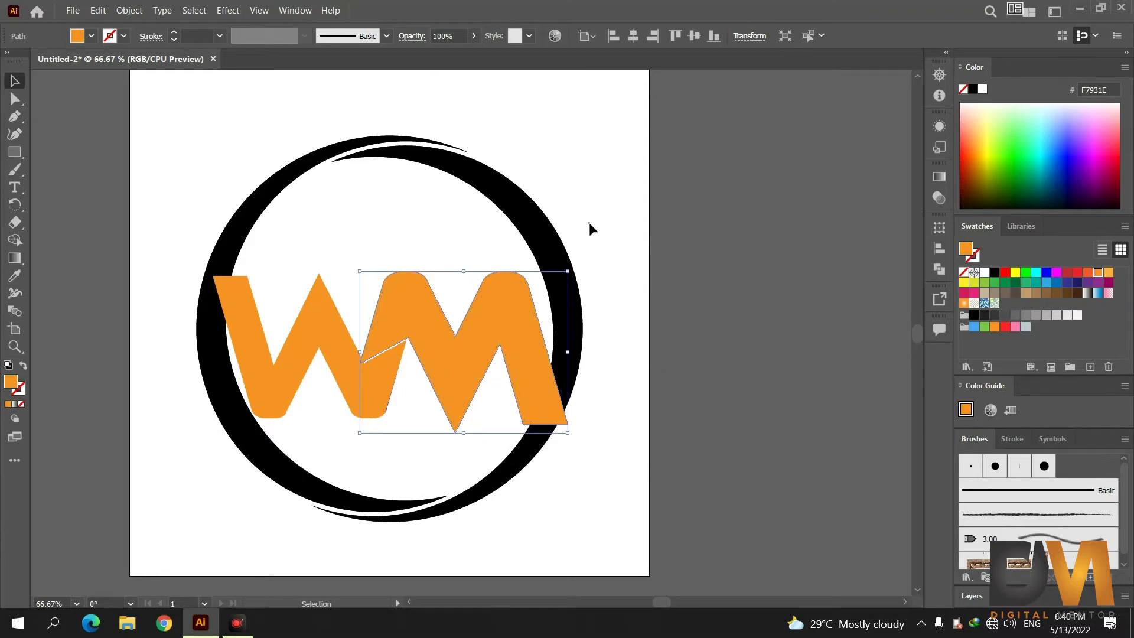
{"action": "left_click_drag", "start_coordinate": [591, 204], "coordinate": [528, 436]}
Delete the overlap pieces around the M with Shape Builder, then deselect and zoom out
{"action": "left_click", "coordinate": [15, 240]}
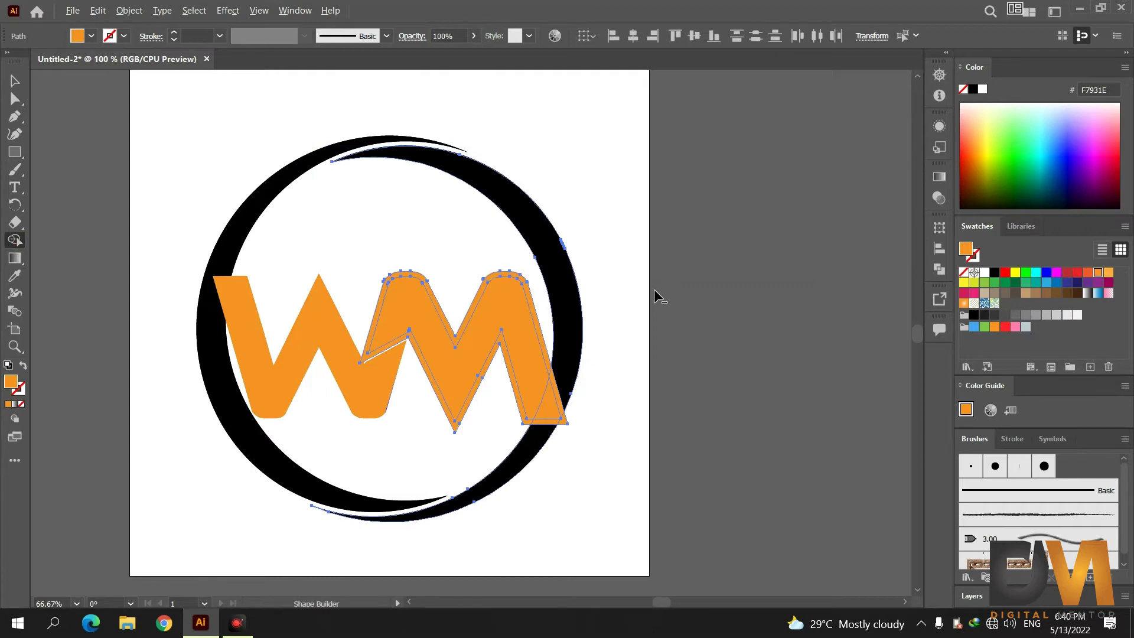
{"action": "scroll", "coordinate": [654, 288], "scroll_direction": "up", "scroll_amount": 1}
{"action": "left_click", "coordinate": [512, 455], "text": "alt"}
{"action": "left_click", "coordinate": [490, 489], "text": "alt"}
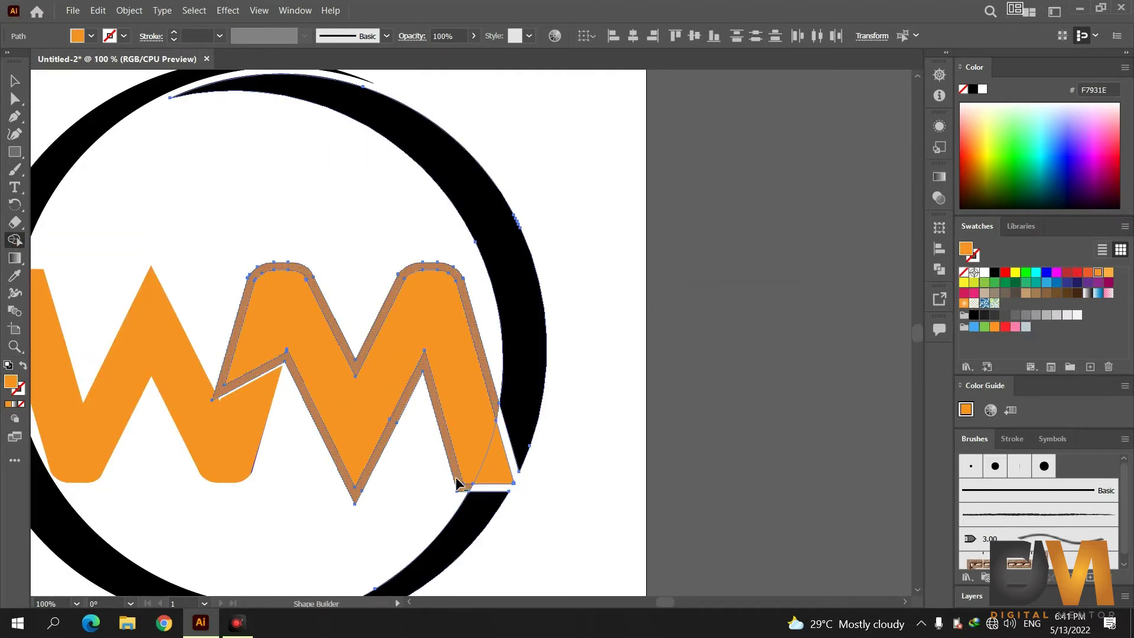
{"action": "left_click", "coordinate": [459, 481], "text": "alt"}
{"action": "mouse_move", "coordinate": [428, 362]}
{"action": "left_mouse_down"}
{"action": "mouse_move", "coordinate": [475, 455]}
{"action": "mouse_move", "coordinate": [499, 473]}
{"action": "mouse_move", "coordinate": [299, 313]}
{"action": "left_mouse_up"}
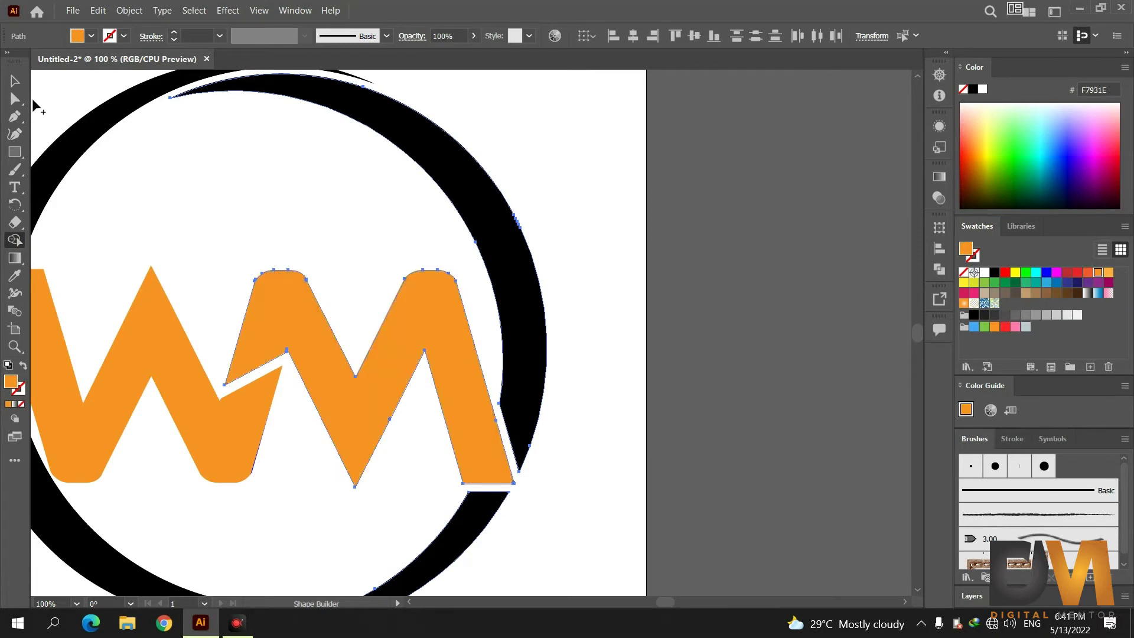
{"action": "key", "text": "v"}
{"action": "key", "text": "ctrl+shift+a"}
{"action": "key", "text": "ctrl+minus"}
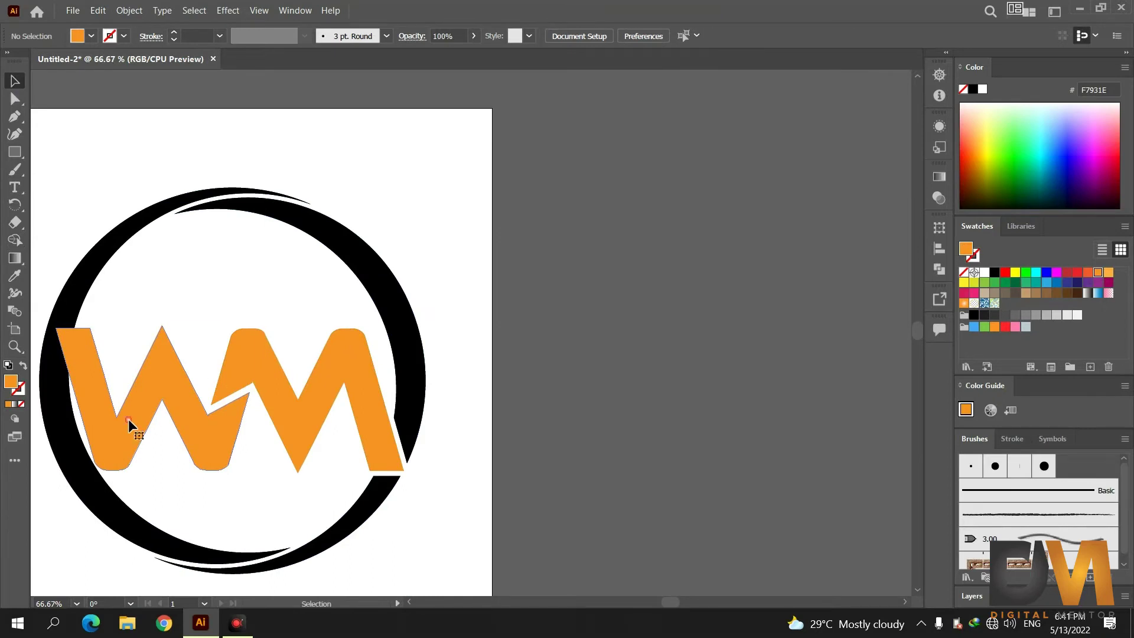
Apply a 10 px Offset Path to the W and add the black ring to the selection
{"action": "left_click", "coordinate": [129, 419]}
{"action": "left_click", "coordinate": [130, 10]}
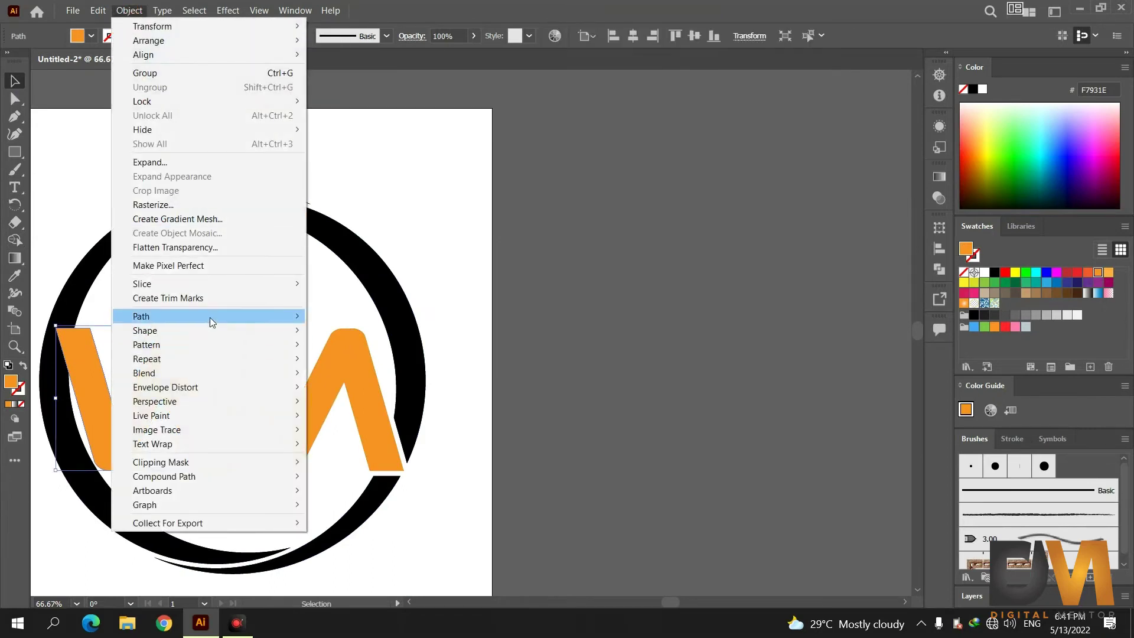
{"action": "mouse_move", "coordinate": [141, 316]}
{"action": "left_click", "coordinate": [341, 362]}
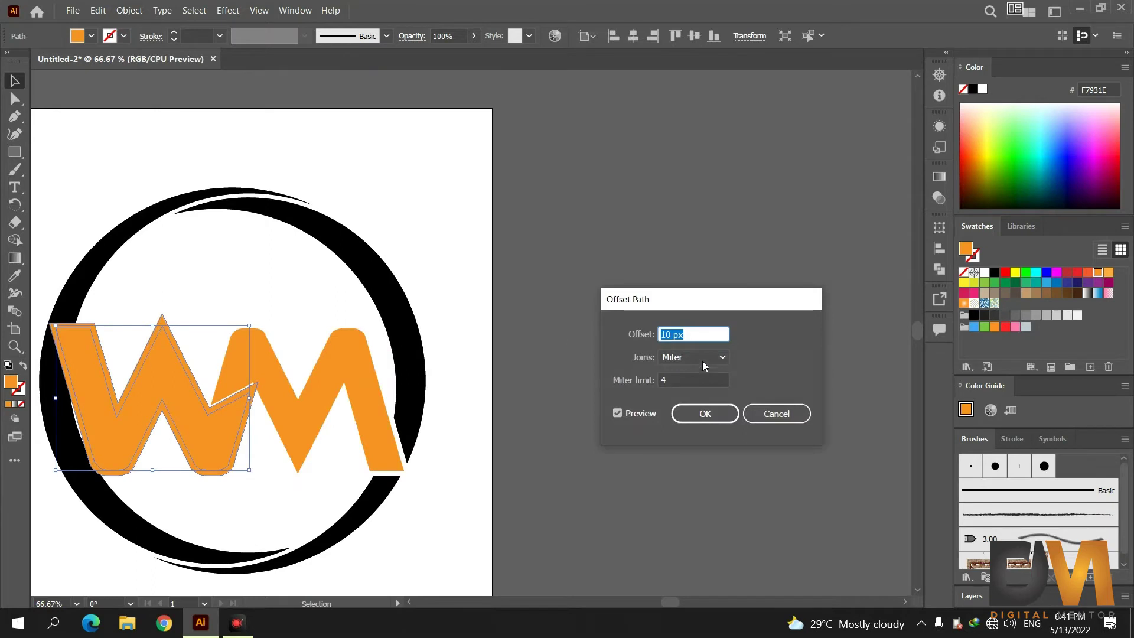
{"action": "left_click", "coordinate": [703, 414]}
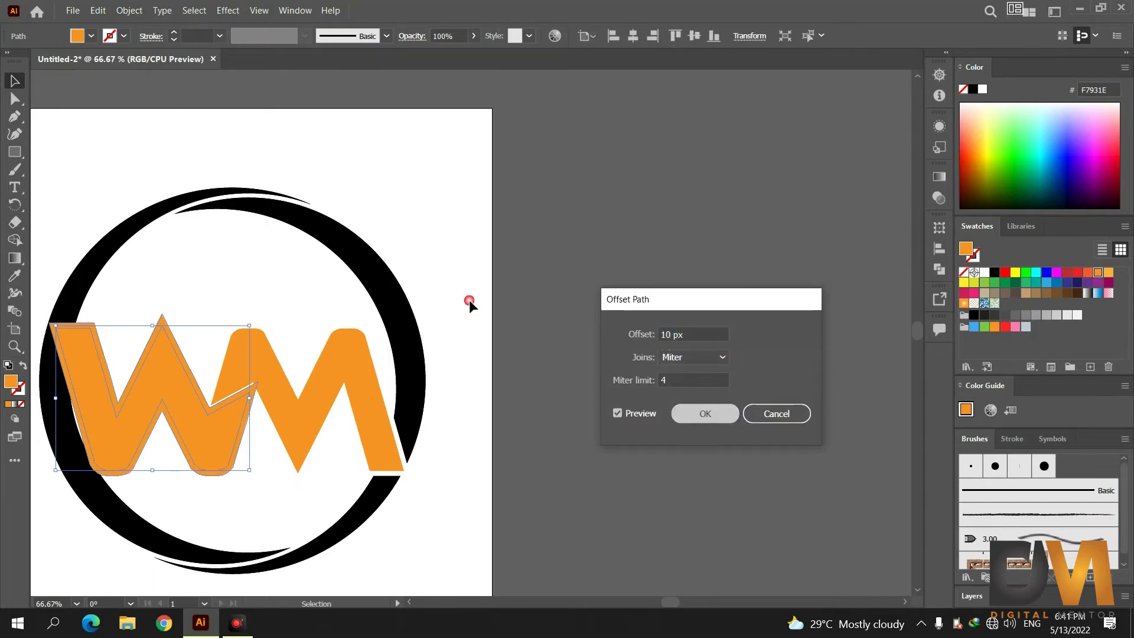
{"action": "left_click", "coordinate": [137, 521], "text": "shift"}
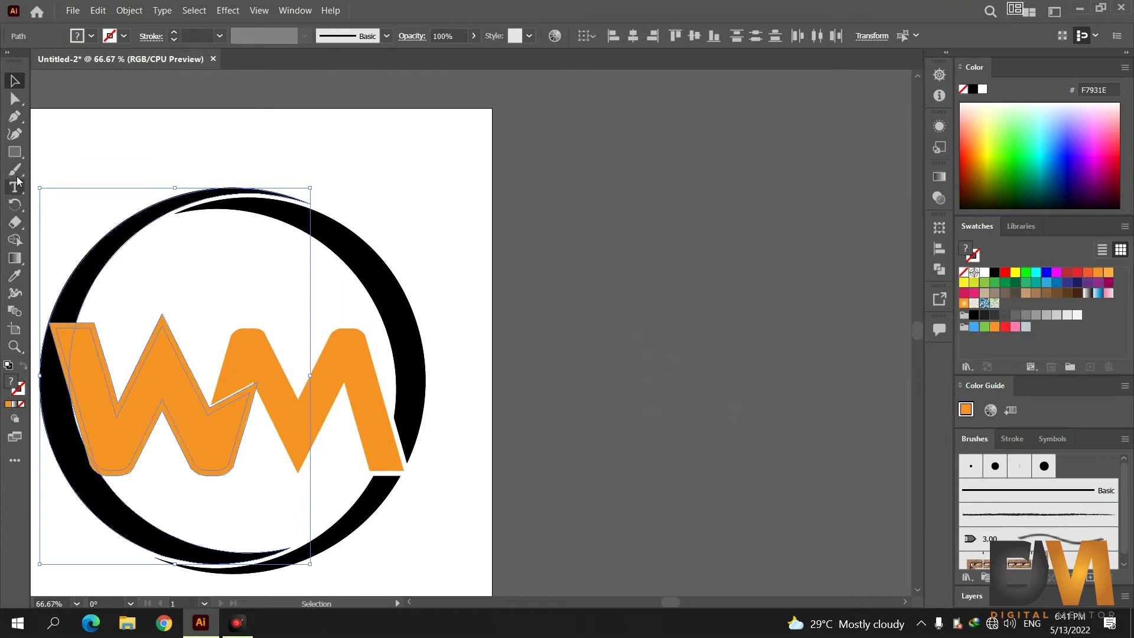
With Shape Builder, remove the sliver beside the W and merge the ring's left arc orange
{"action": "left_click", "coordinate": [15, 240]}
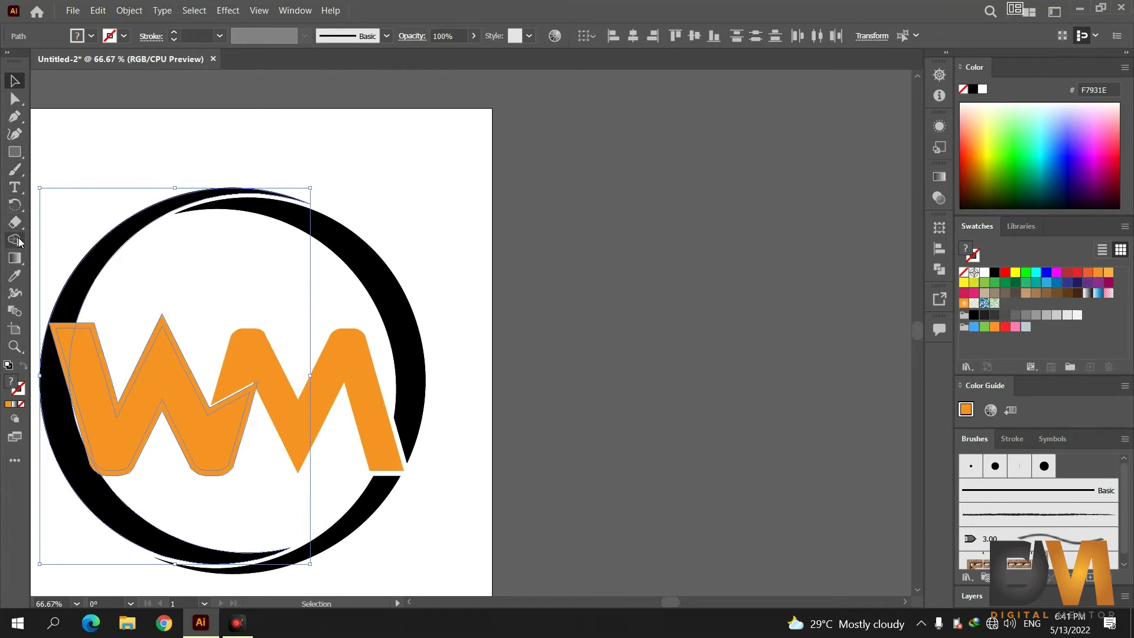
{"action": "left_click", "coordinate": [63, 324], "text": "alt"}
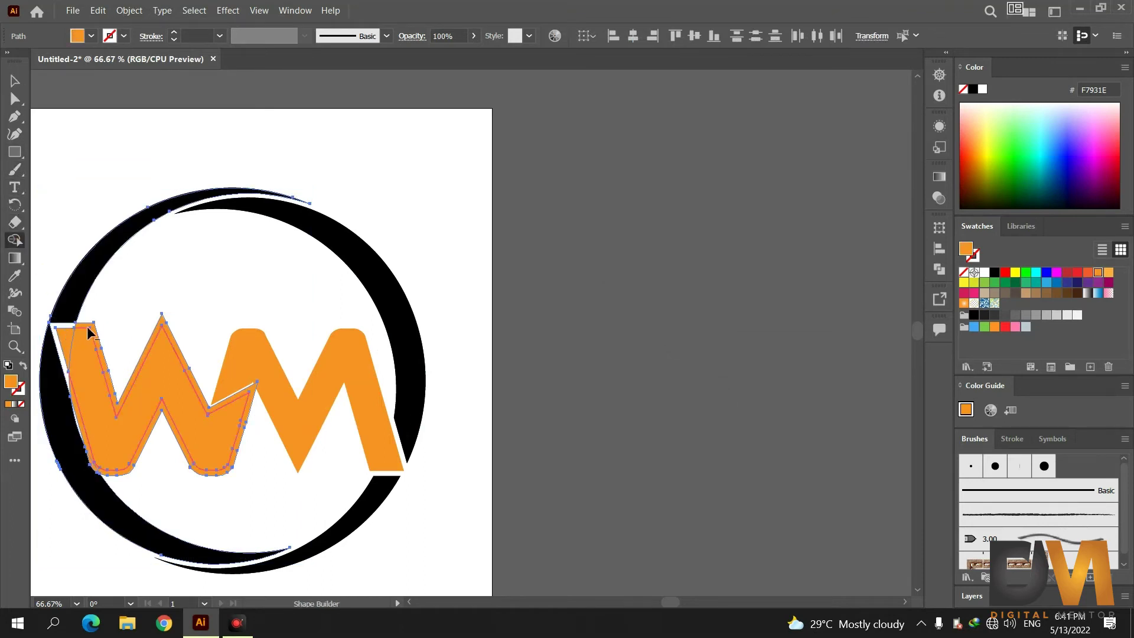
{"action": "left_click", "coordinate": [91, 326]}
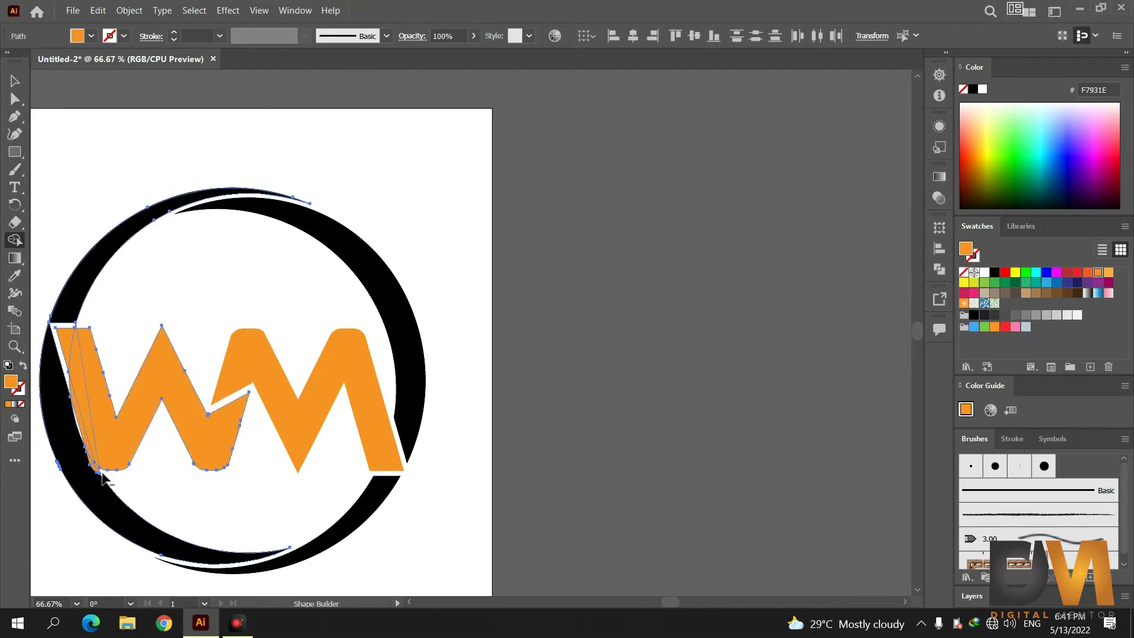
{"action": "scroll", "coordinate": [135, 470], "scroll_direction": "up", "scroll_amount": 3}
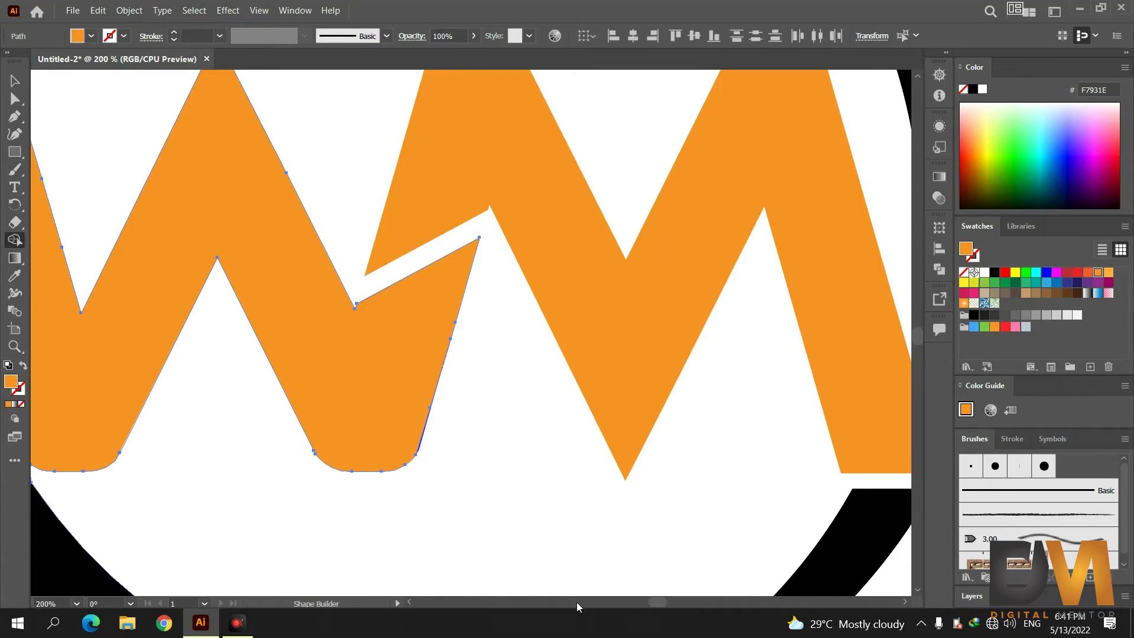
{"action": "mouse_move", "coordinate": [656, 601]}
{"action": "left_mouse_down"}
{"action": "mouse_move", "coordinate": [636, 603]}
{"action": "mouse_move", "coordinate": [663, 603]}
{"action": "mouse_move", "coordinate": [649, 602]}
{"action": "left_mouse_up"}
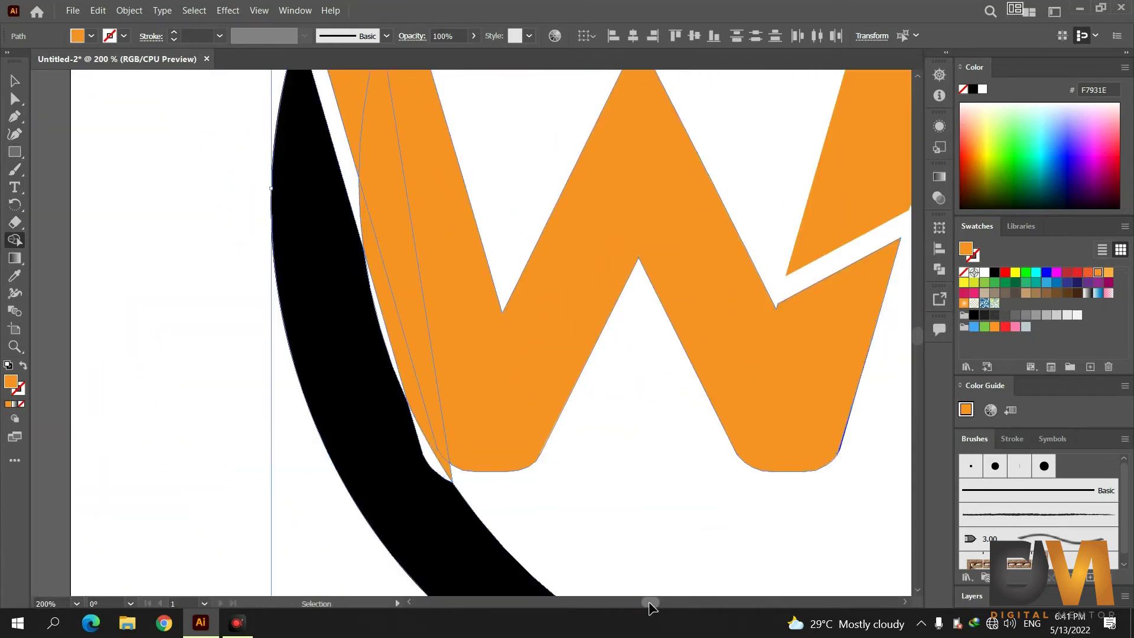
{"action": "key", "text": "ctrl+a"}
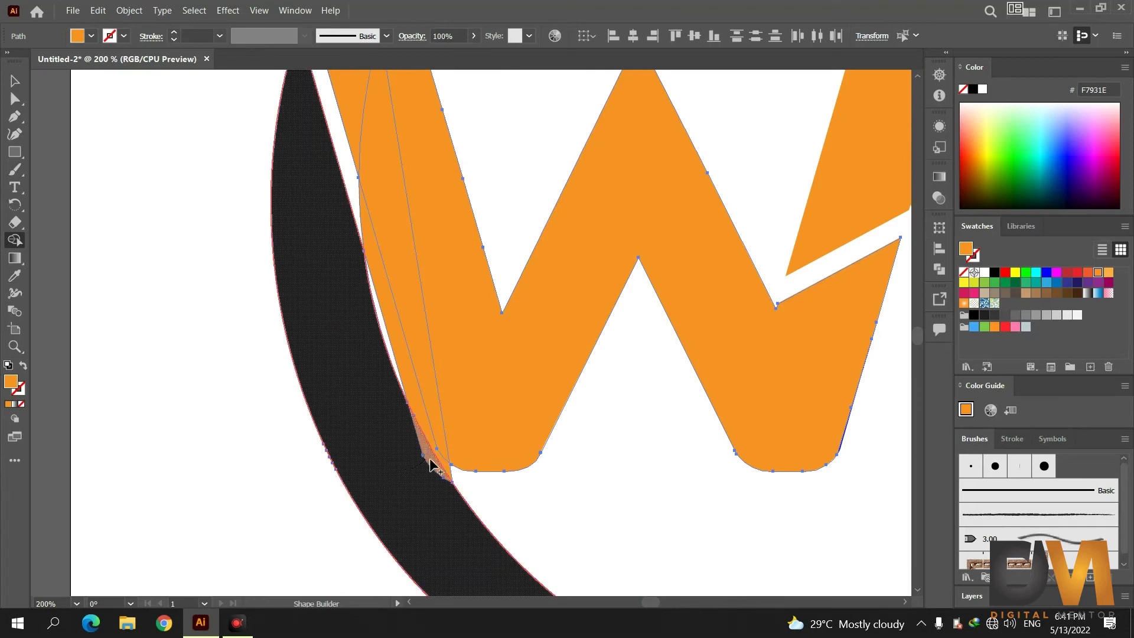
{"action": "left_click", "coordinate": [435, 443]}
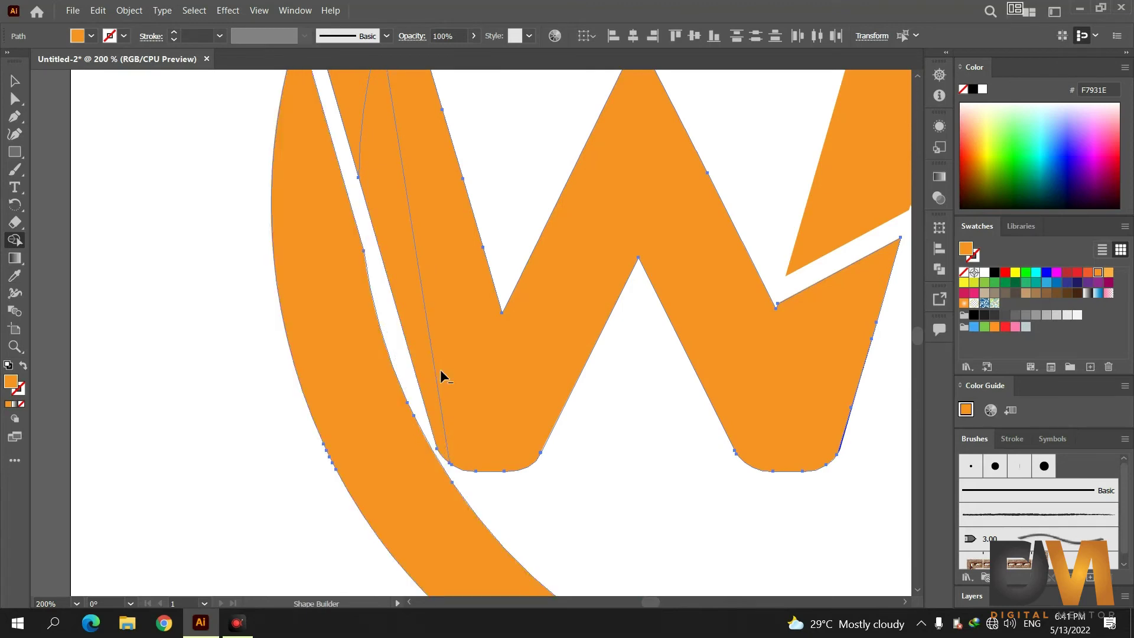
{"action": "left_click", "coordinate": [444, 356]}
Delete the remaining small sliver between the left arc and the W, then deselect
{"action": "scroll", "coordinate": [438, 259], "scroll_direction": "up", "scroll_amount": 1}
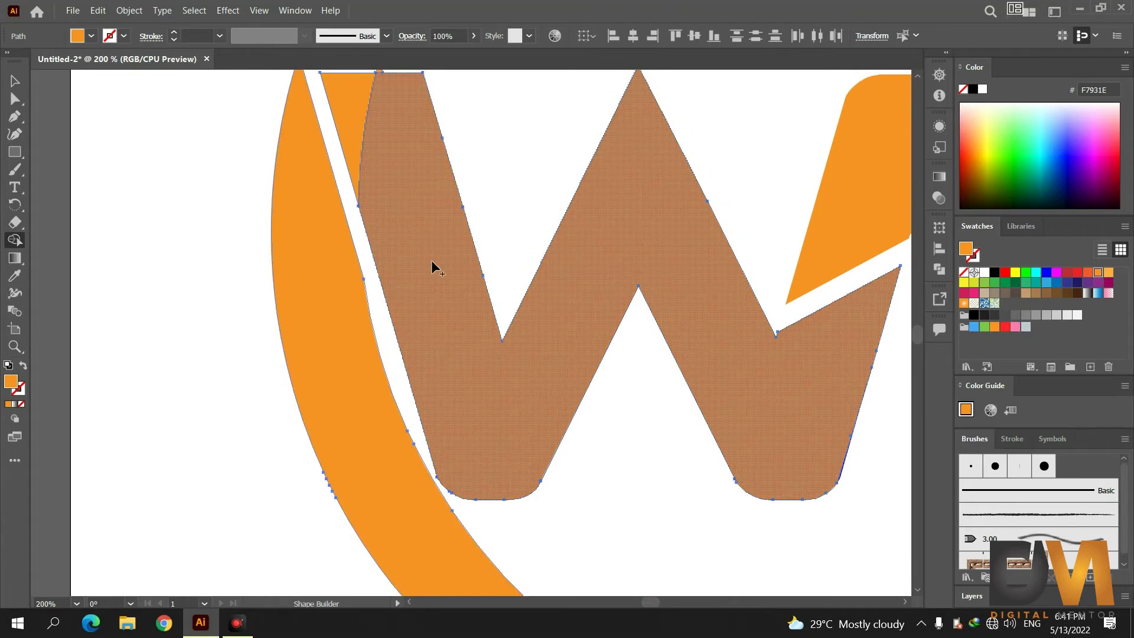
{"action": "scroll", "coordinate": [434, 262], "scroll_direction": "up", "scroll_amount": 2}
{"action": "left_click_drag", "start_coordinate": [405, 252], "coordinate": [361, 192]}
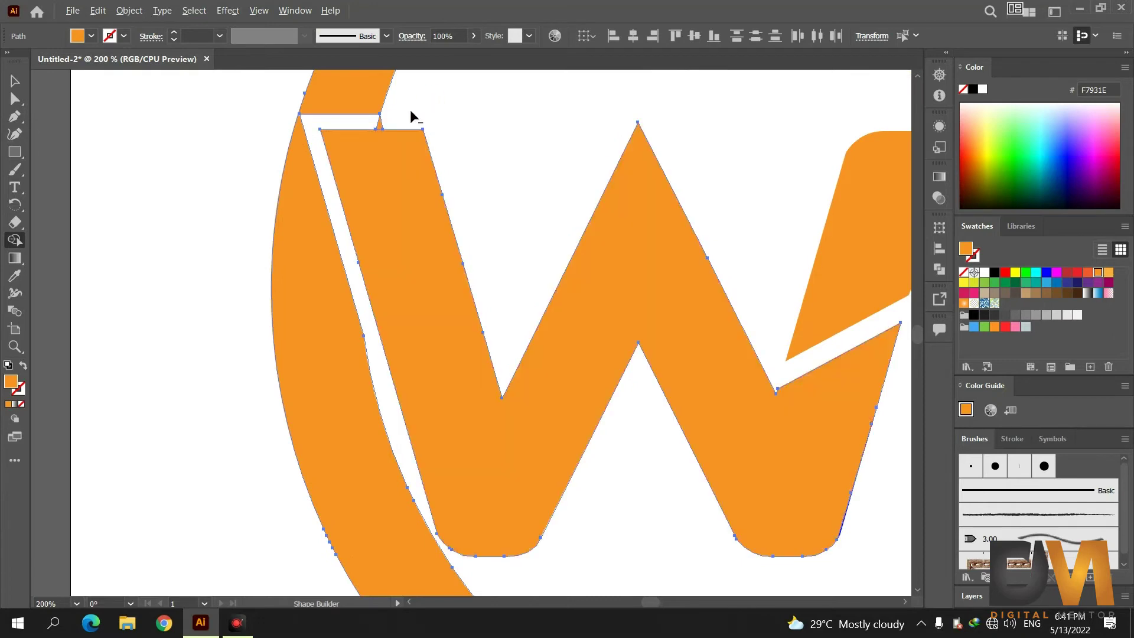
{"action": "left_click", "coordinate": [380, 124], "text": "alt"}
{"action": "key", "text": "v"}
{"action": "scroll", "coordinate": [254, 171], "scroll_direction": "down", "scroll_amount": 2}
{"action": "scroll", "coordinate": [254, 172], "scroll_direction": "down", "scroll_amount": 1}
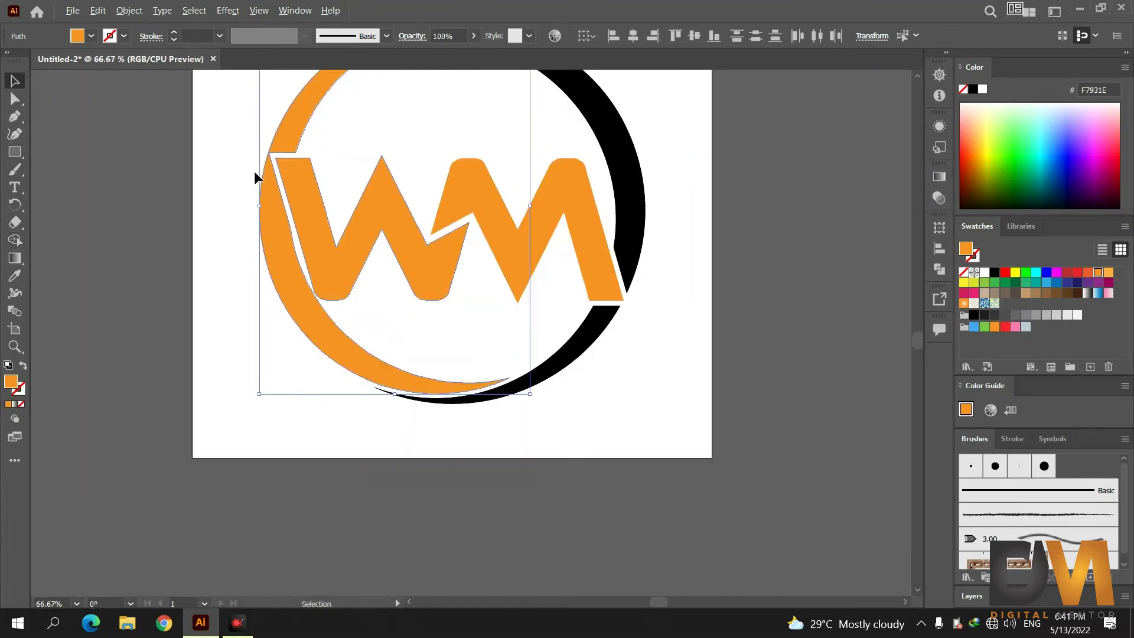
{"action": "scroll", "coordinate": [328, 216], "scroll_direction": "up", "scroll_amount": 3}
{"action": "scroll", "coordinate": [328, 213], "scroll_direction": "up", "scroll_amount": 2}
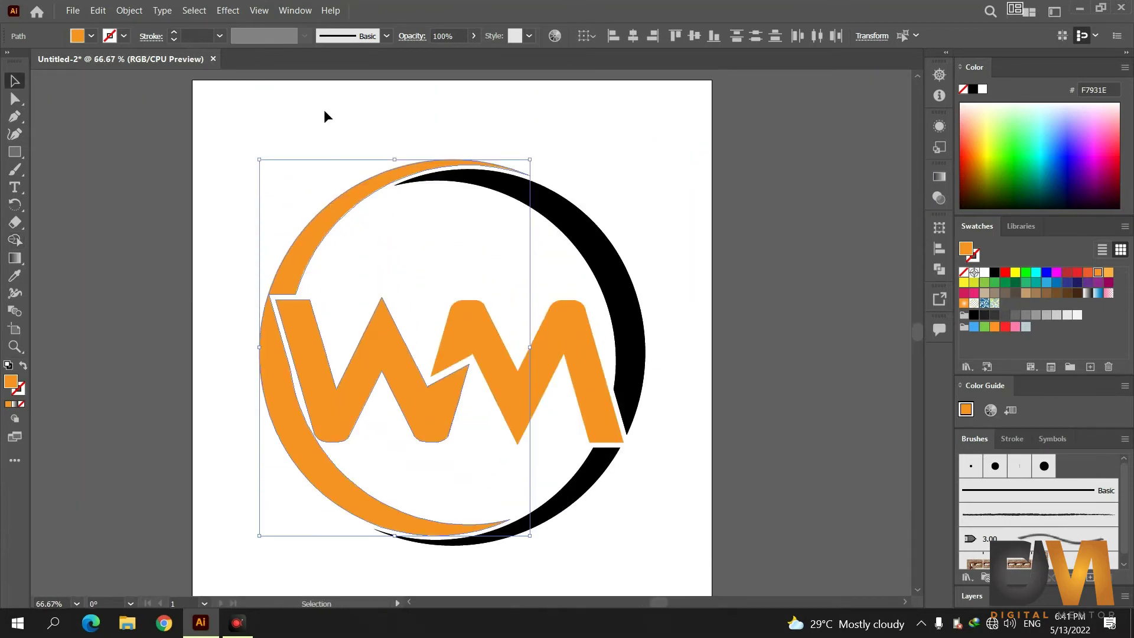
{"action": "left_click", "coordinate": [325, 112]}
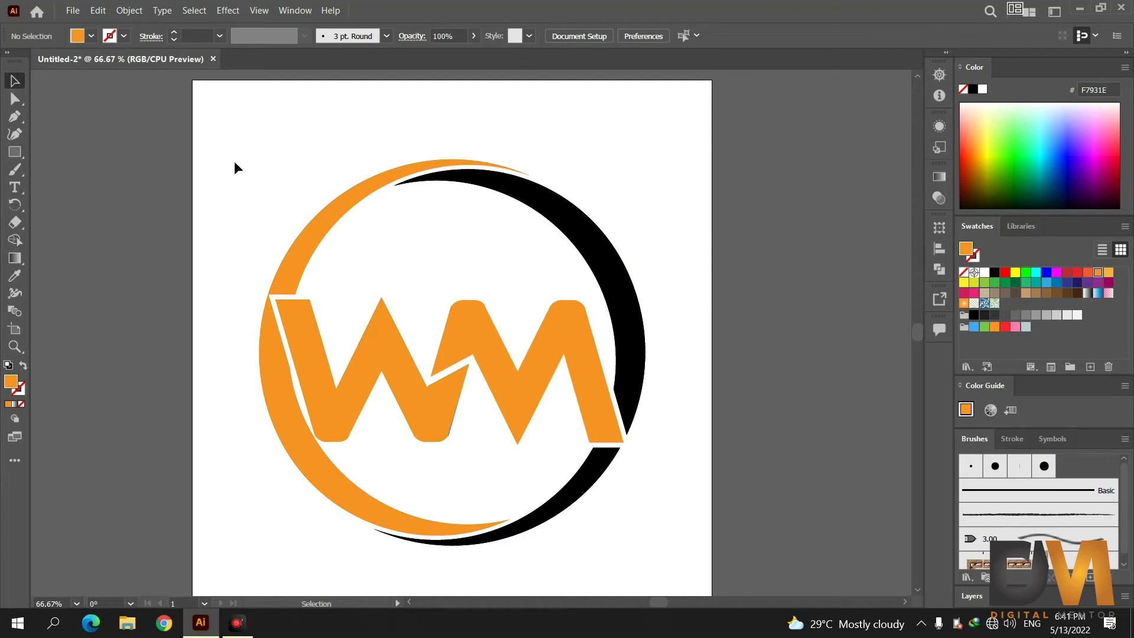
Select the W and left arc and switch workspace layouts to bring up gradient settings
{"action": "left_click_drag", "start_coordinate": [248, 123], "coordinate": [390, 515]}
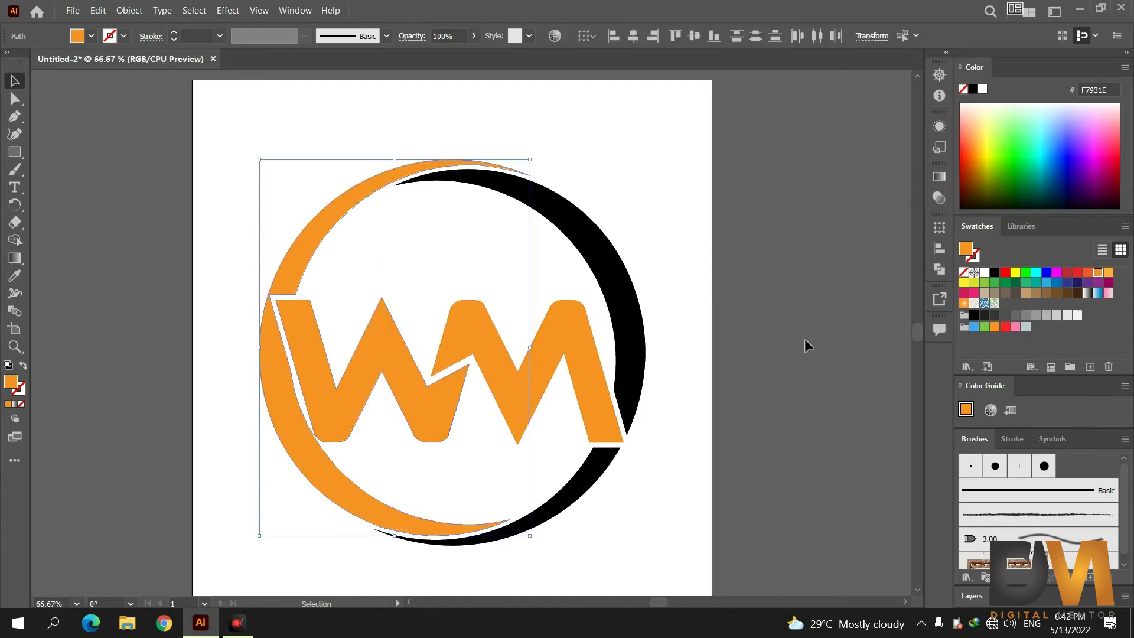
{"action": "left_click", "coordinate": [939, 177]}
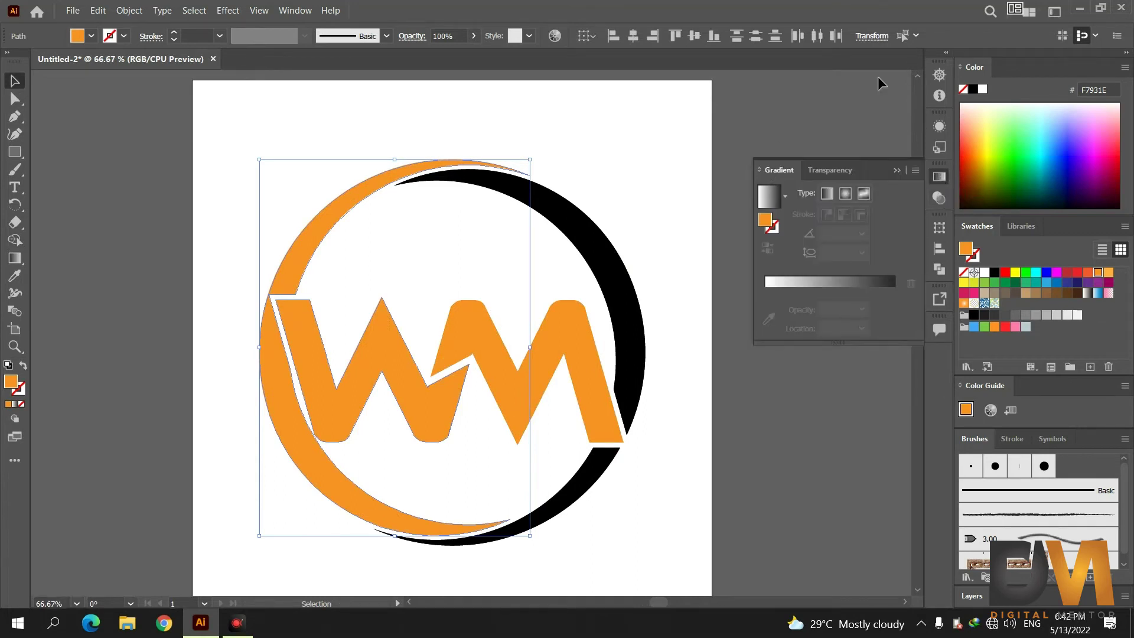
{"action": "left_click", "coordinate": [1054, 10]}
{"action": "left_click", "coordinate": [1008, 45]}
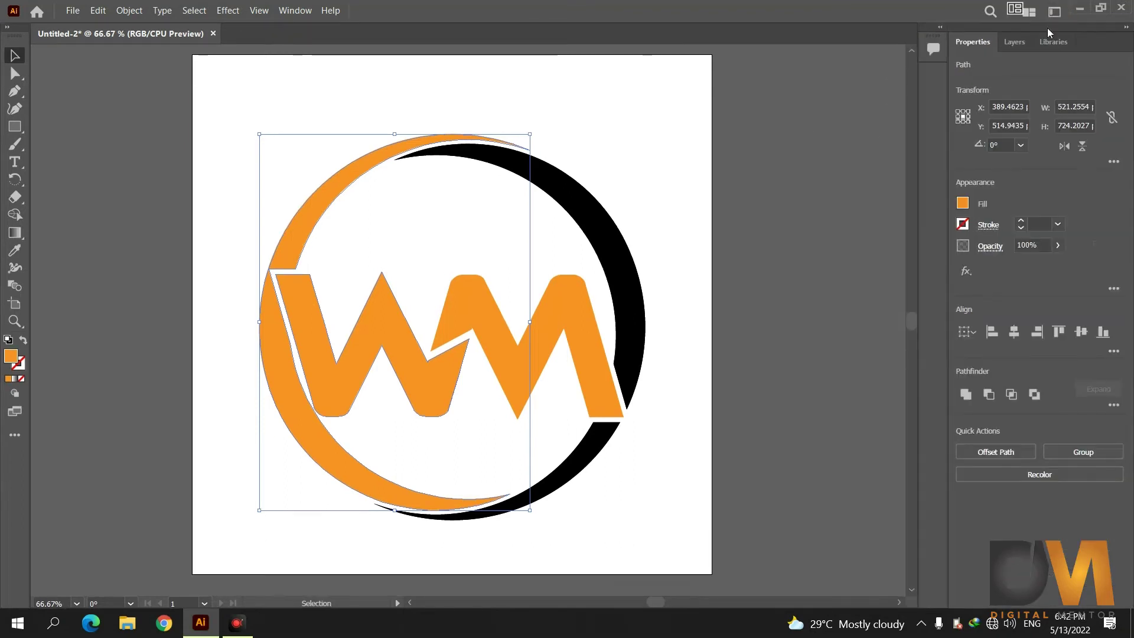
{"action": "left_click", "coordinate": [1054, 10]}
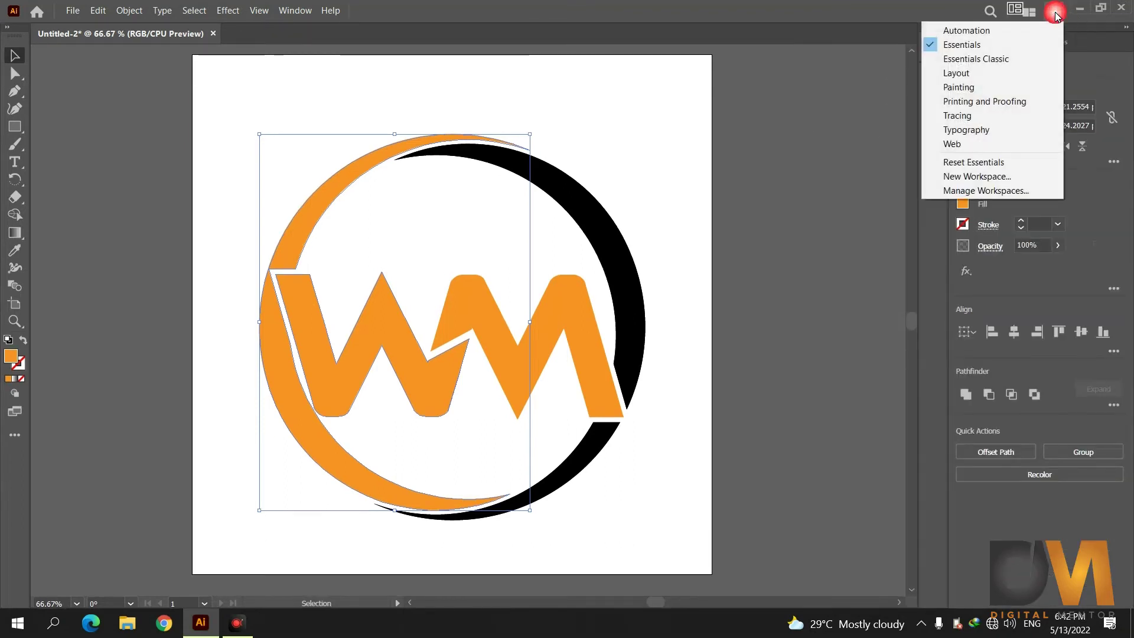
{"action": "left_click", "coordinate": [972, 88]}
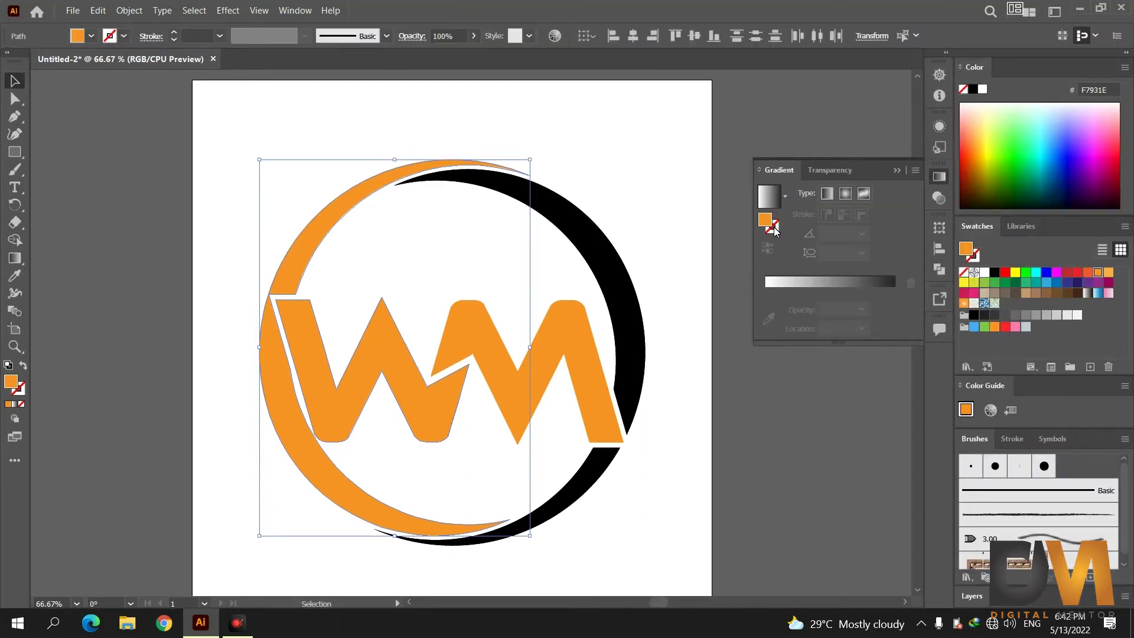
Fill the W and left arc with a linear gradient from light grey to dark grey
{"action": "left_click", "coordinate": [768, 291]}
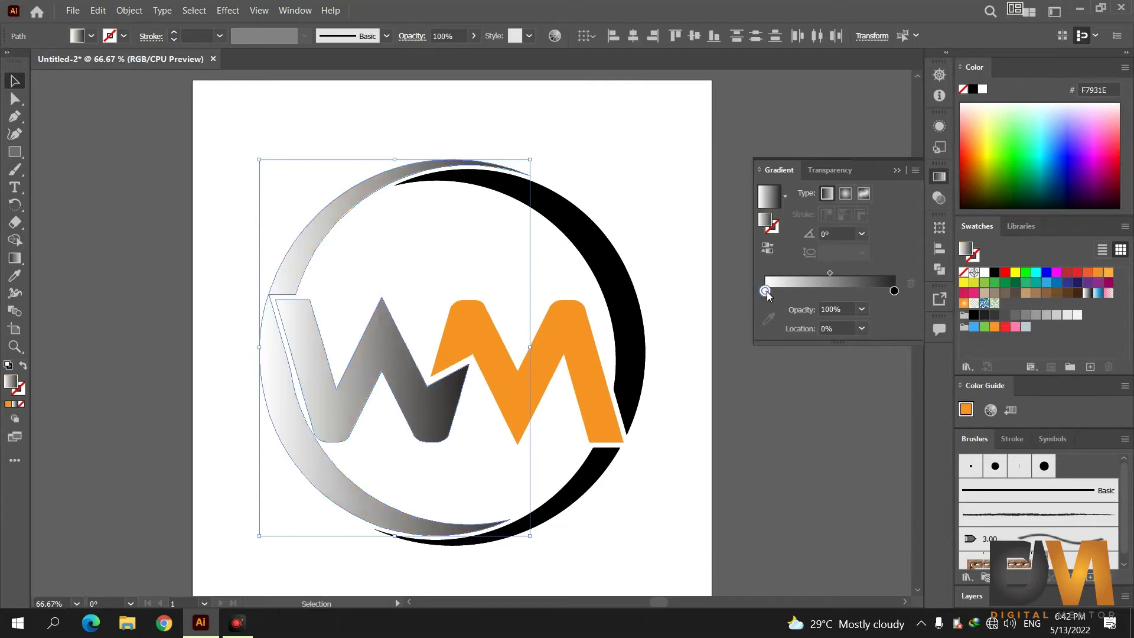
{"action": "double_click", "coordinate": [767, 292]}
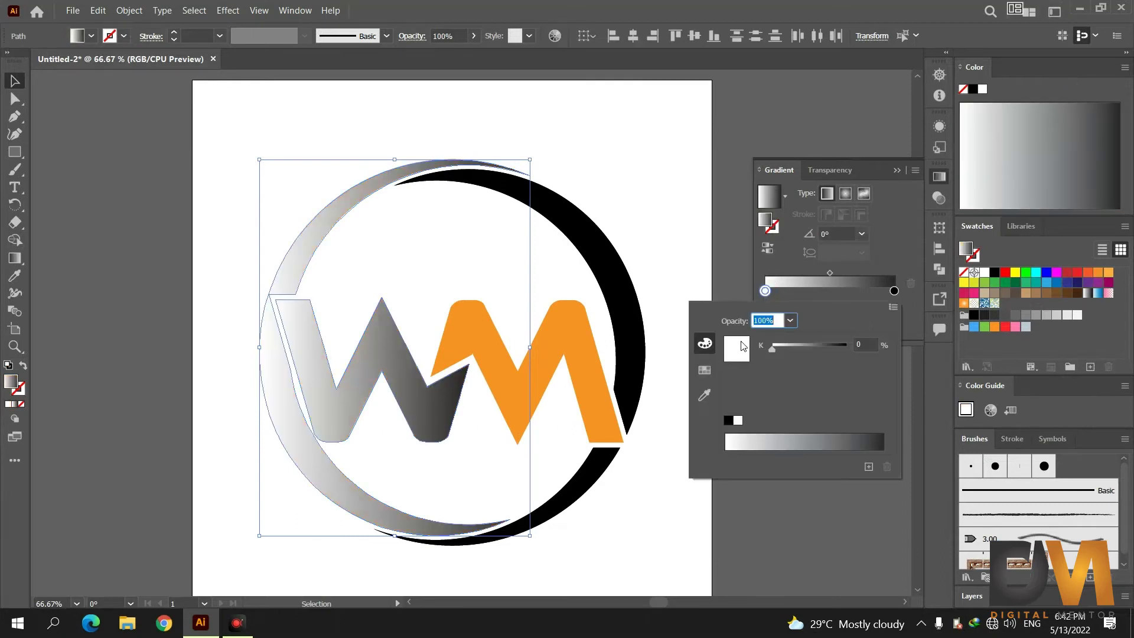
{"action": "left_click", "coordinate": [705, 371]}
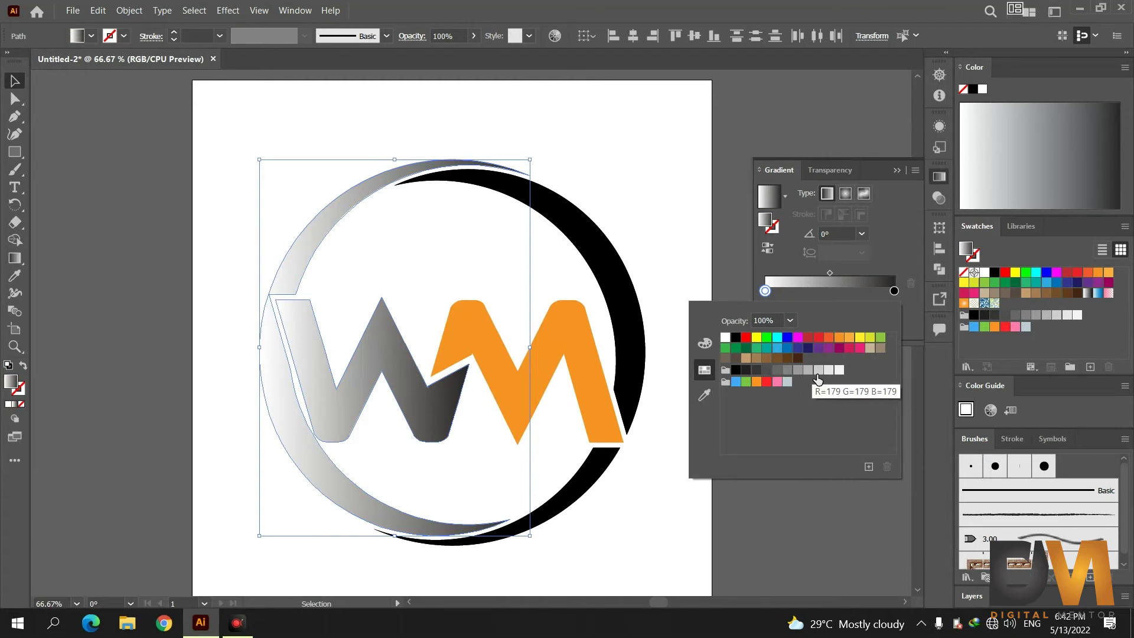
{"action": "left_click", "coordinate": [820, 372]}
{"action": "double_click", "coordinate": [895, 291]}
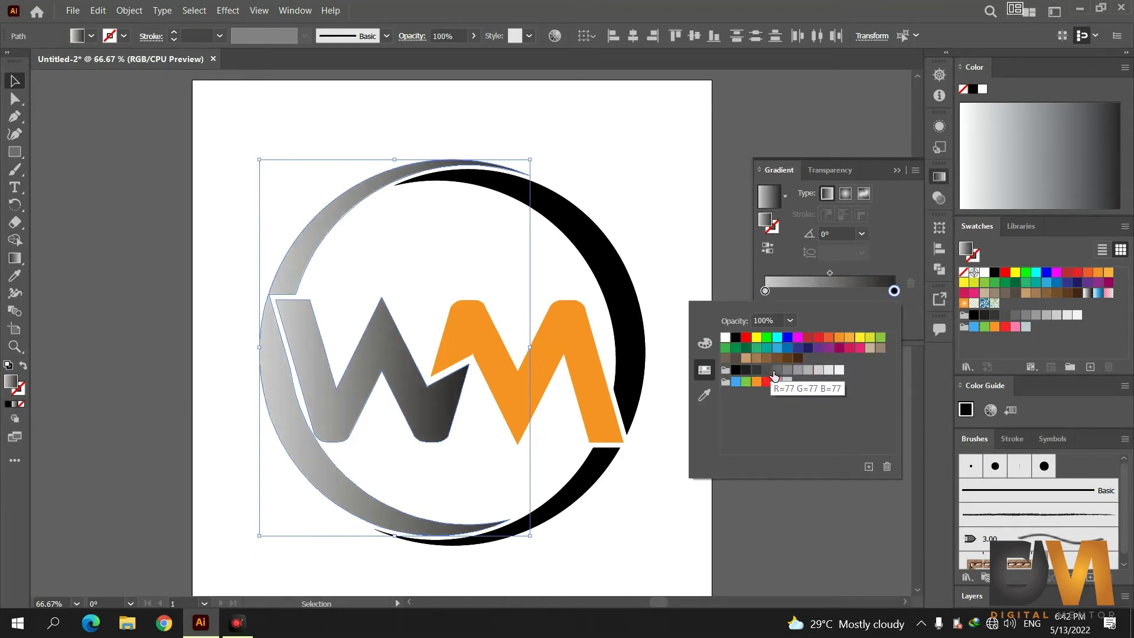
{"action": "left_click", "coordinate": [768, 370]}
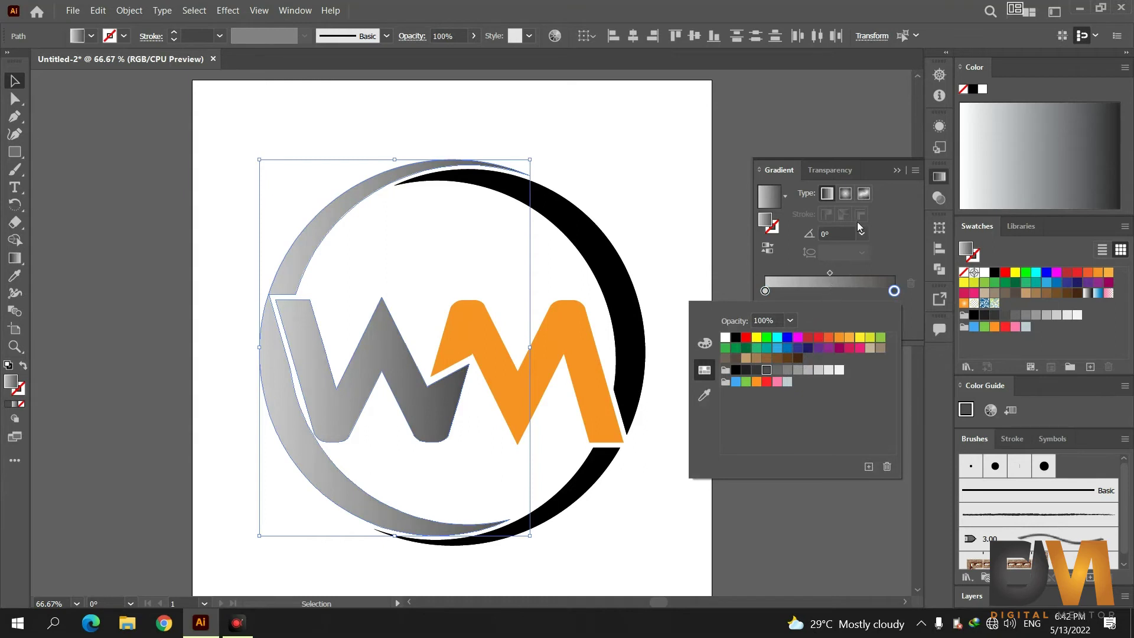
{"action": "key", "text": "Escape"}
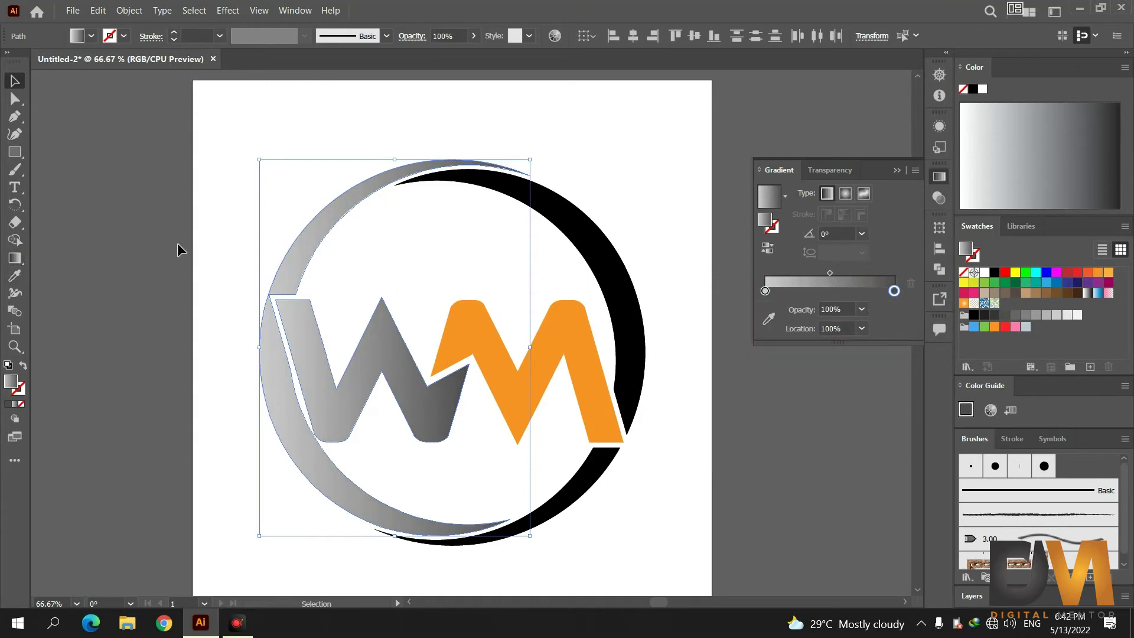
Angle the grey gradient diagonally from the ring's top toward the bottom left
{"action": "key", "text": "g"}
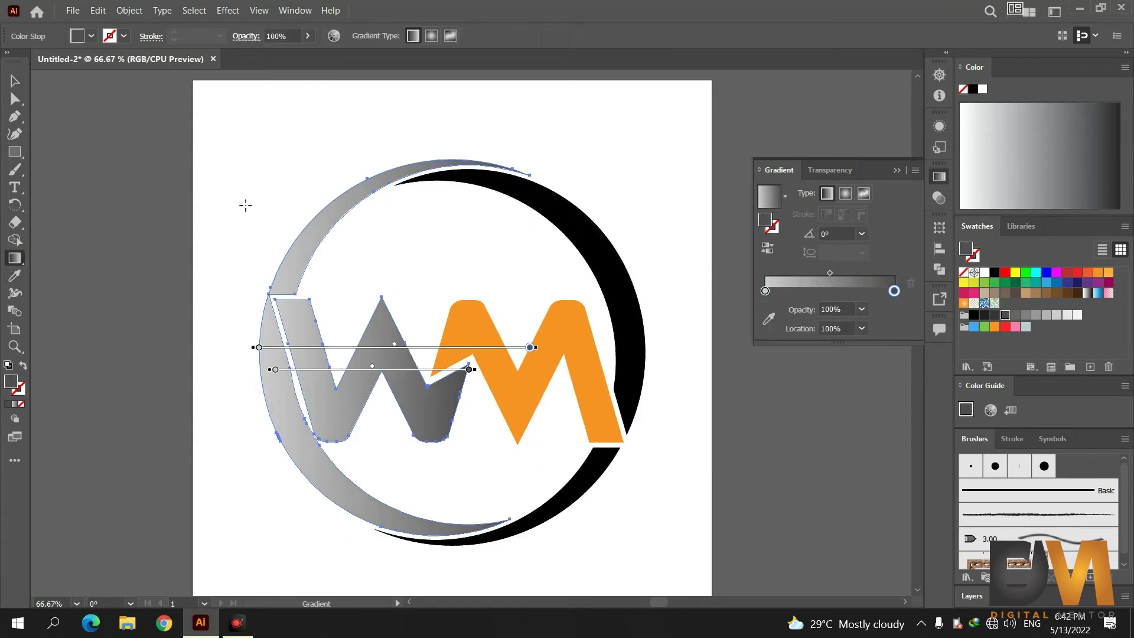
{"action": "left_click_drag", "start_coordinate": [394, 121], "coordinate": [313, 539]}
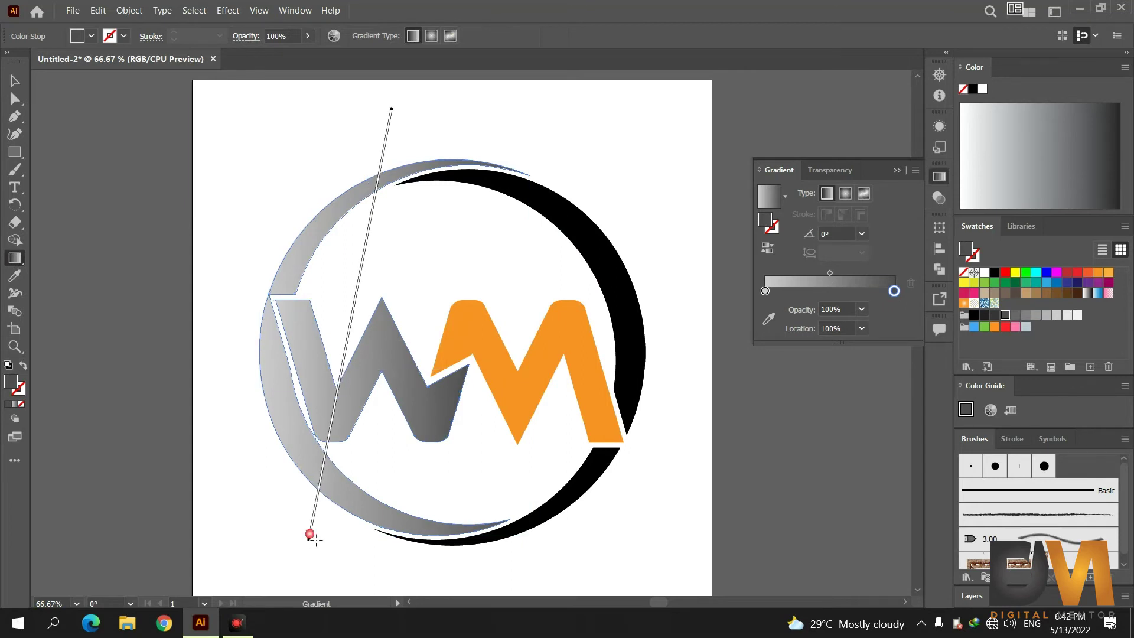
{"action": "left_click_drag", "start_coordinate": [469, 109], "coordinate": [291, 539]}
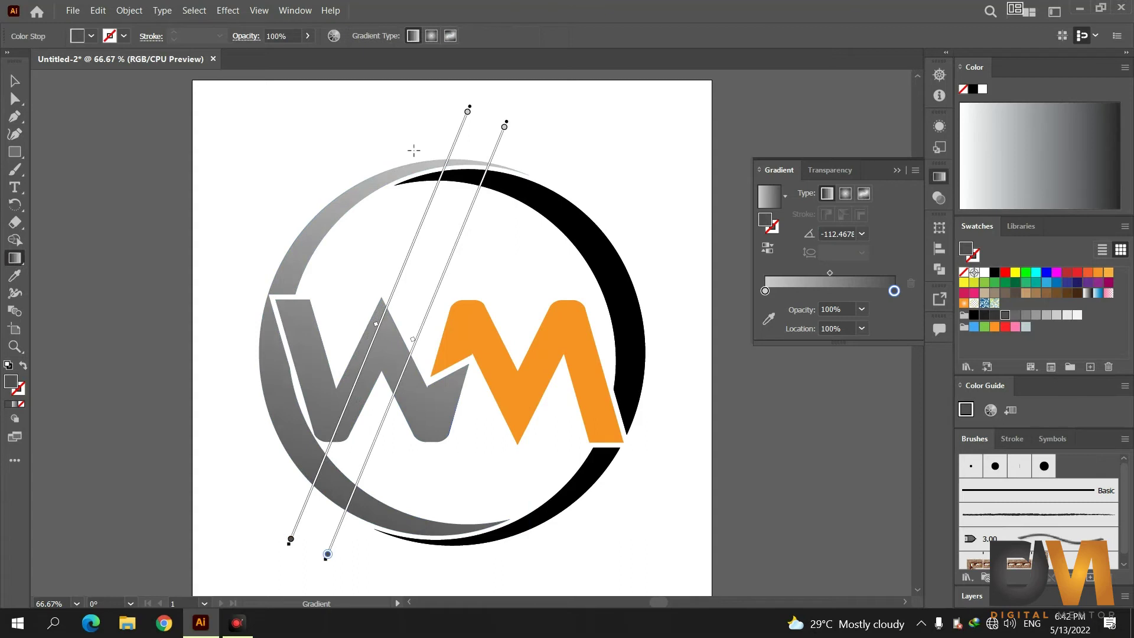
{"action": "left_click_drag", "start_coordinate": [426, 153], "coordinate": [305, 554]}
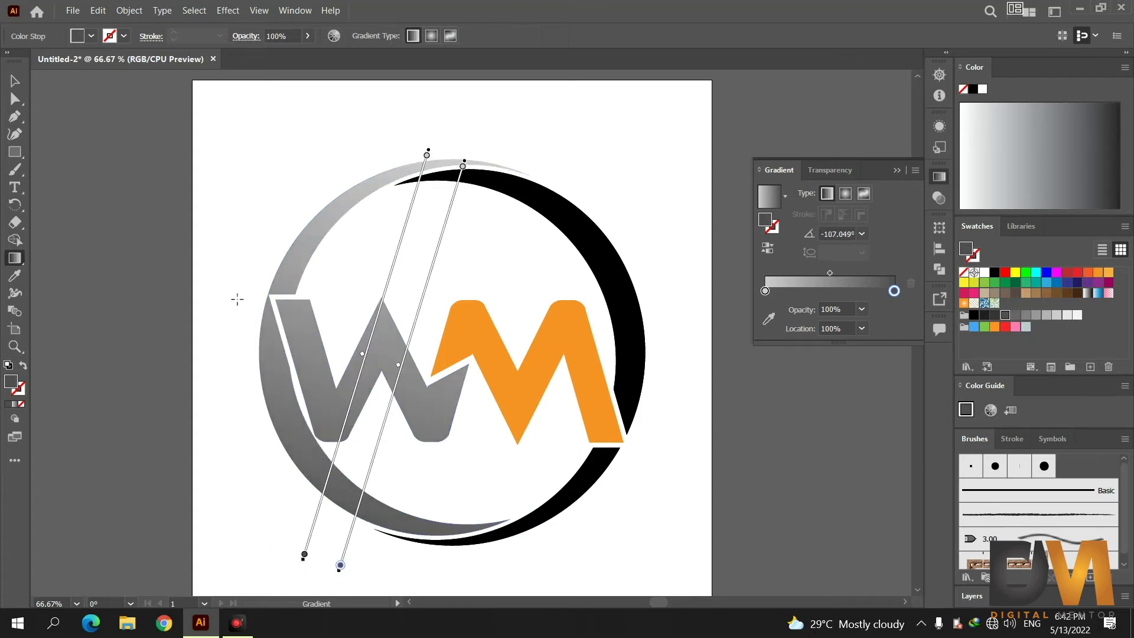
{"action": "left_click", "coordinate": [15, 81]}
{"action": "mouse_move", "coordinate": [649, 198]}
{"action": "left_mouse_down"}
{"action": "mouse_move", "coordinate": [598, 464]}
{"action": "mouse_move", "coordinate": [565, 545]}
{"action": "left_mouse_up"}
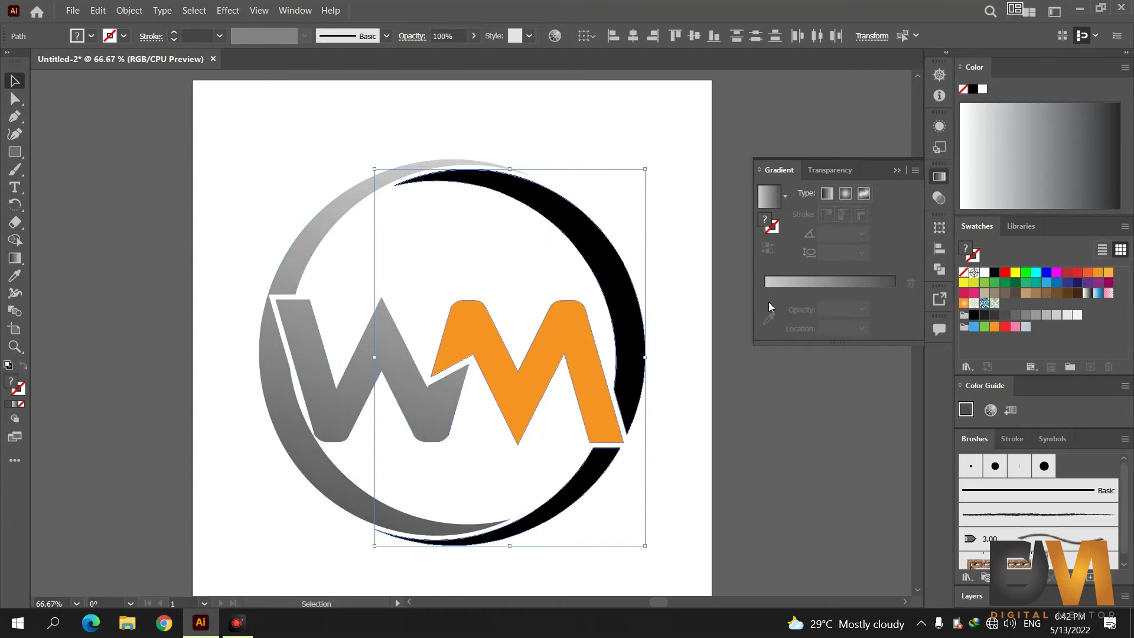
Apply a gradient to the right arc and M, setting its left stop to cyan in HSB
{"action": "left_click", "coordinate": [786, 282]}
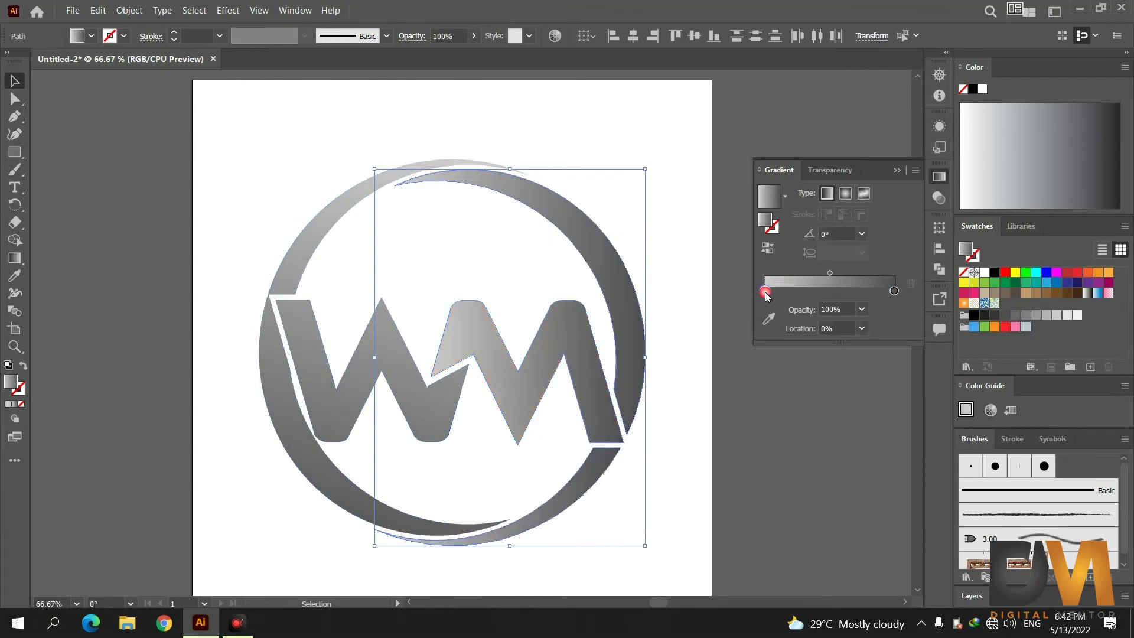
{"action": "double_click", "coordinate": [765, 290]}
{"action": "left_click", "coordinate": [705, 344]}
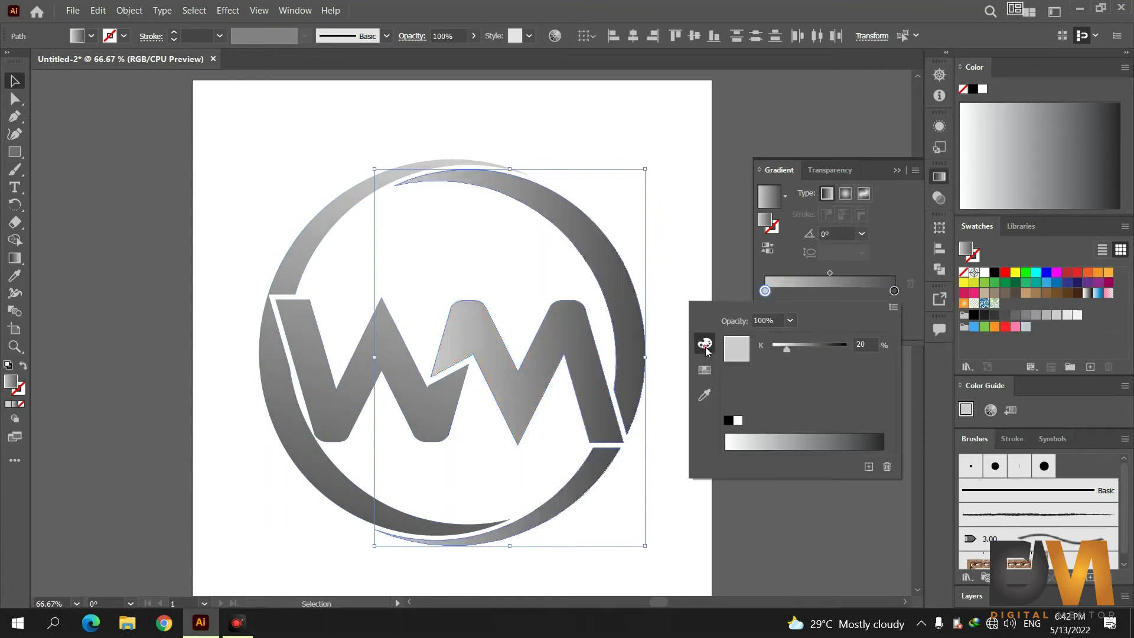
{"action": "left_click", "coordinate": [890, 308]}
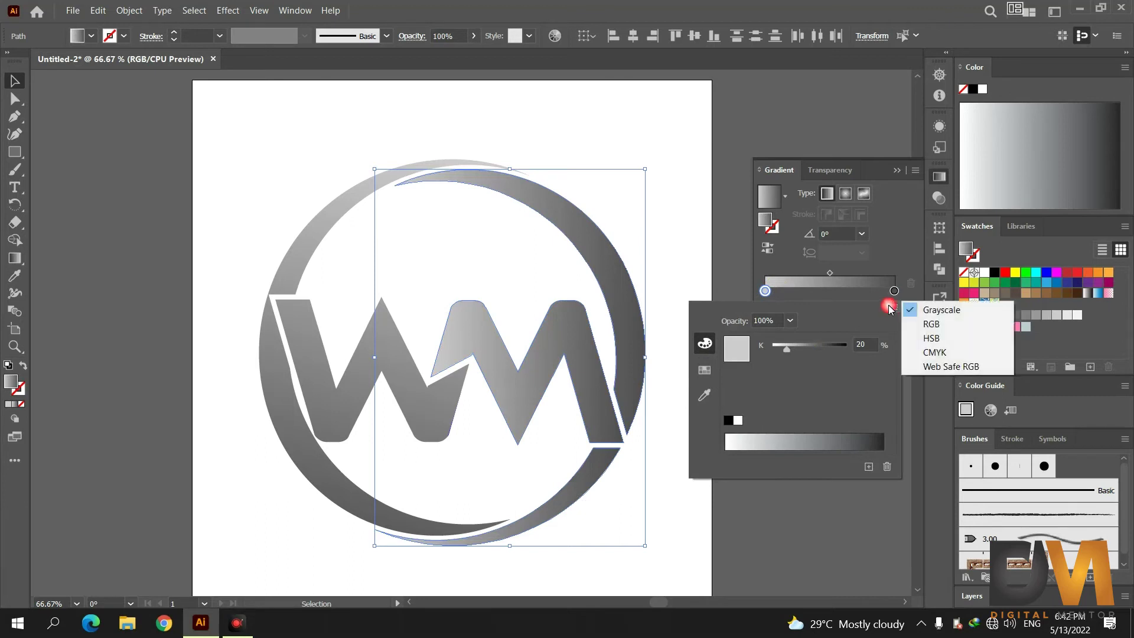
{"action": "left_click", "coordinate": [920, 339]}
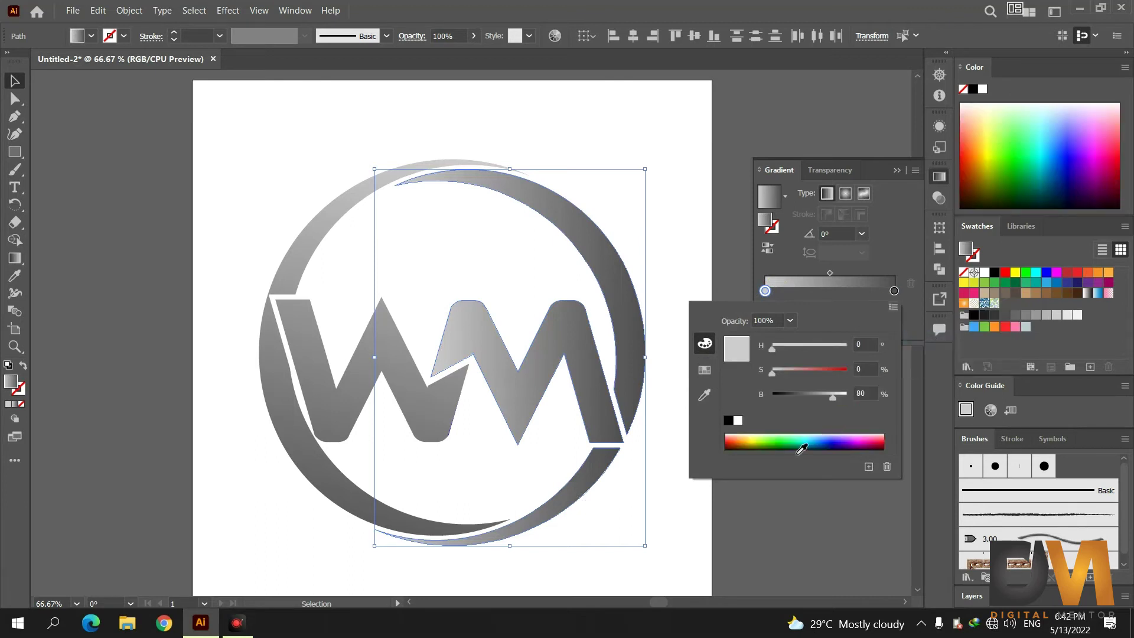
{"action": "left_click", "coordinate": [814, 447]}
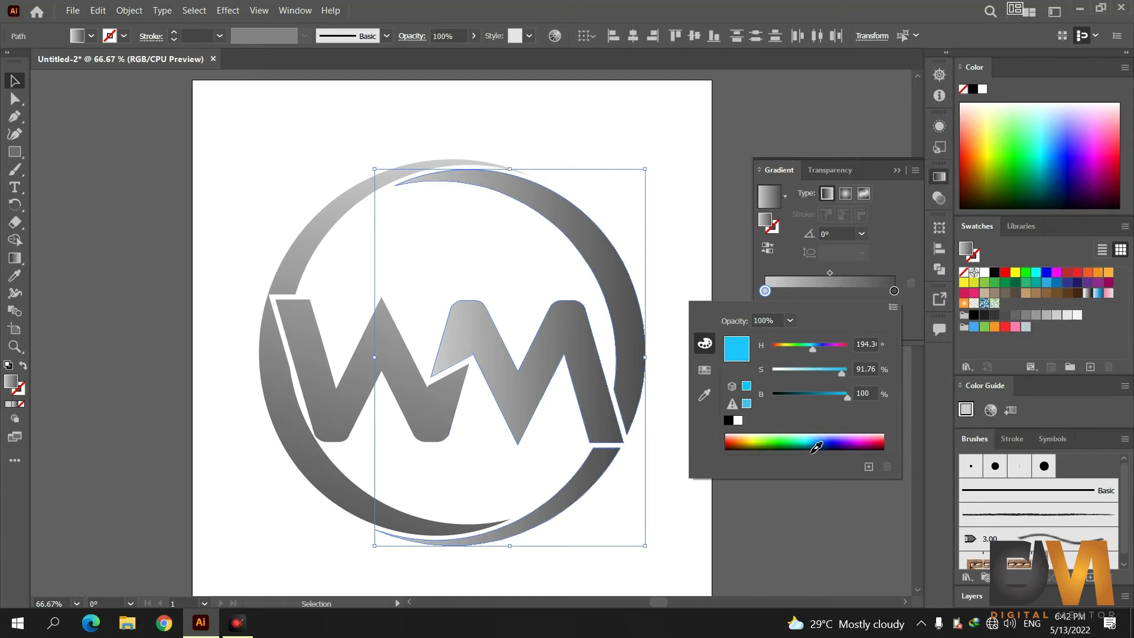
{"action": "left_click", "coordinate": [819, 447]}
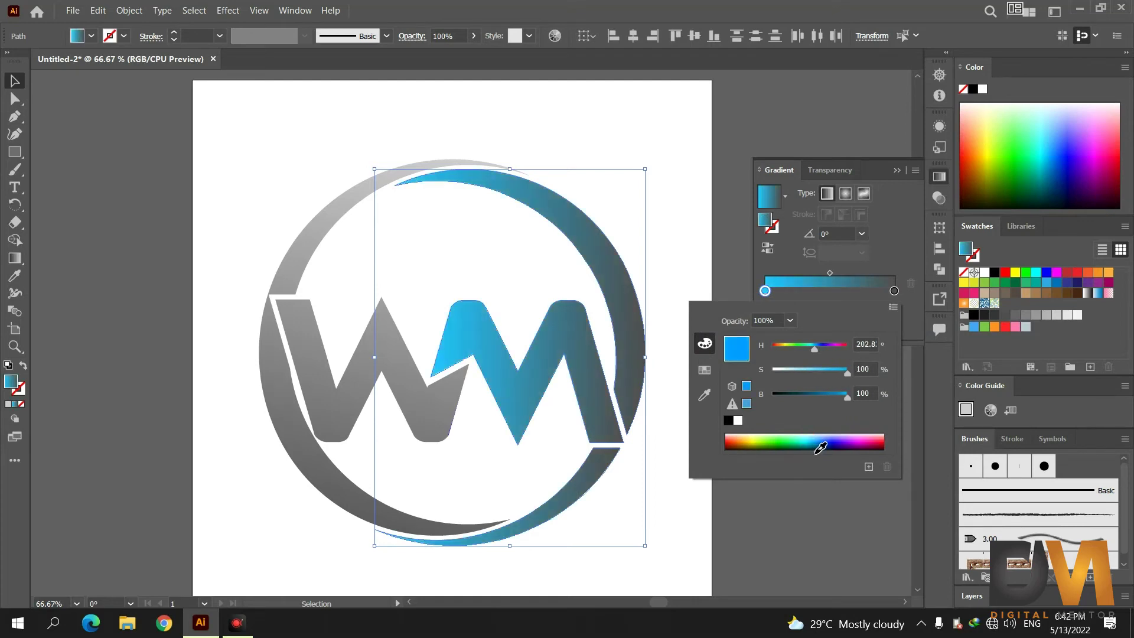
{"action": "left_click", "coordinate": [895, 296]}
Set the gradient's right stop to deep blue
{"action": "double_click", "coordinate": [895, 291]}
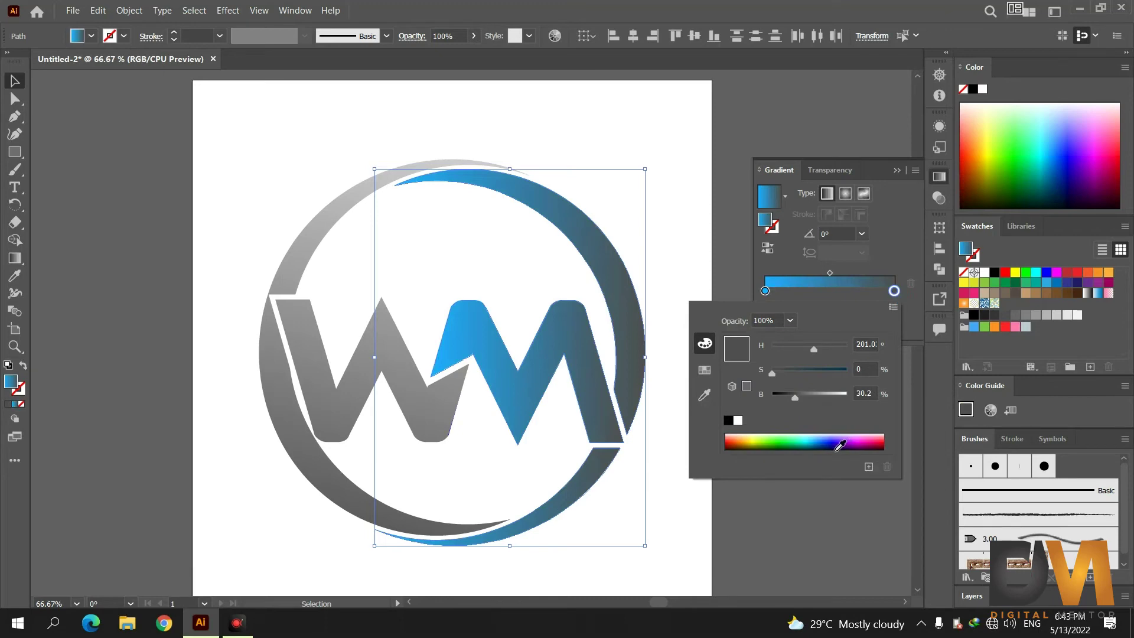
{"action": "left_click", "coordinate": [830, 445]}
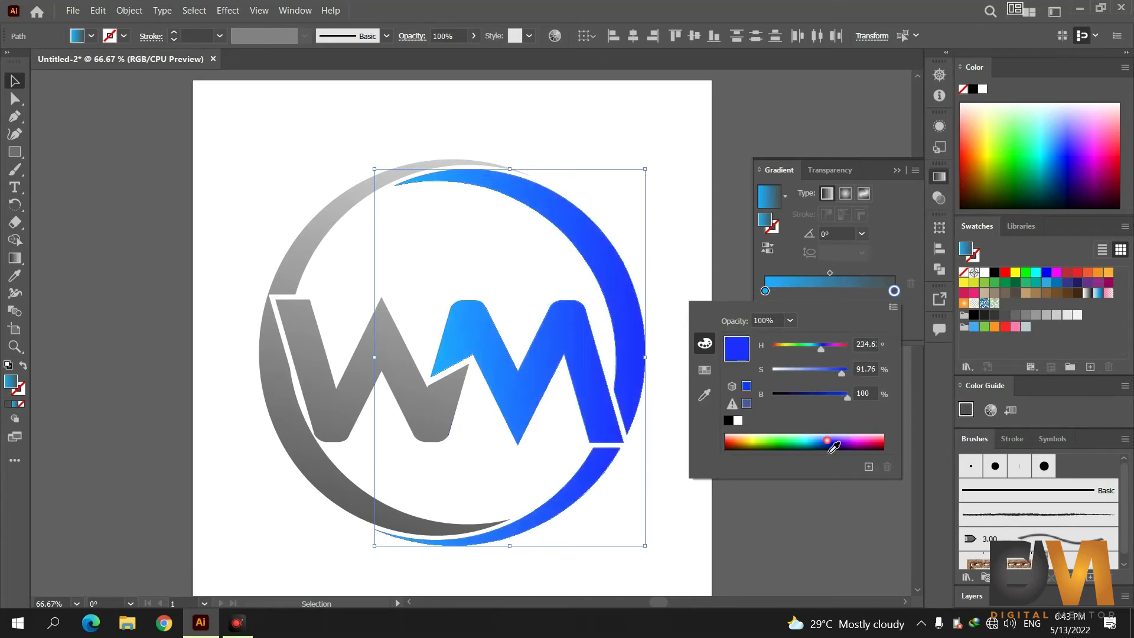
{"action": "left_click", "coordinate": [832, 446]}
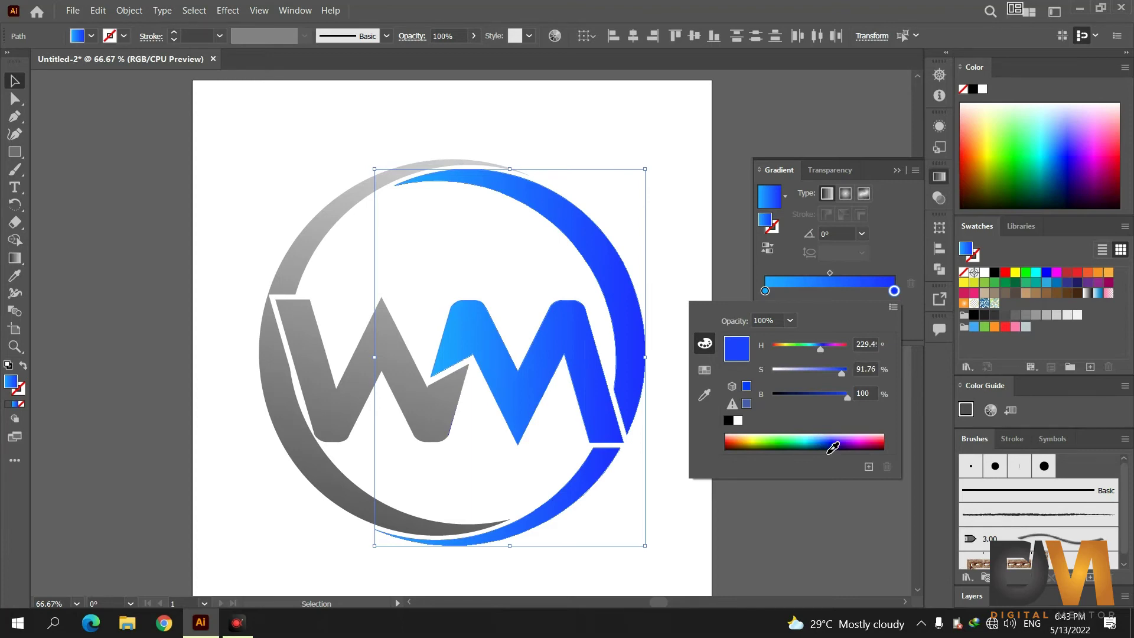
{"action": "left_click", "coordinate": [833, 449]}
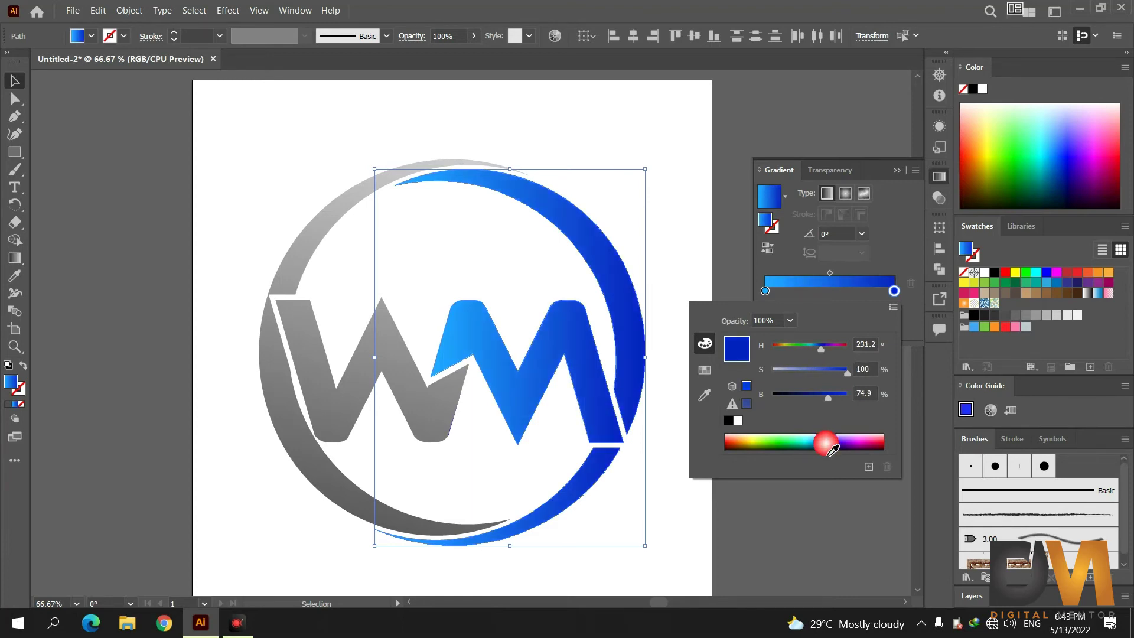
{"action": "left_click", "coordinate": [866, 172]}
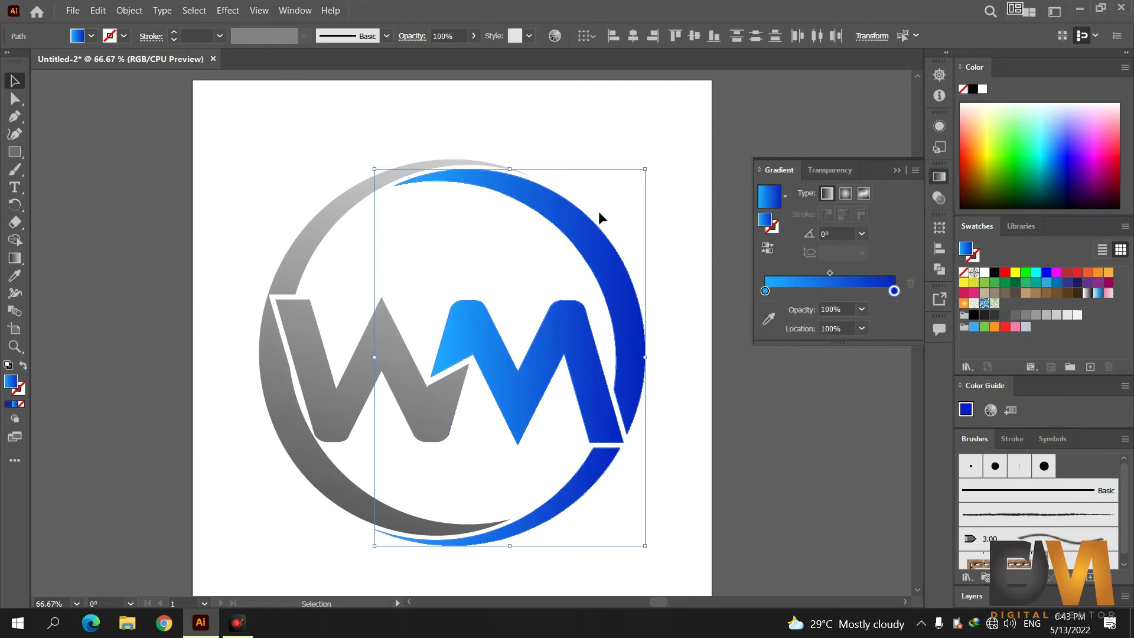
Angle the blue gradient from bright at the top to deep blue at the bottom, then deselect
{"action": "left_click", "coordinate": [15, 258]}
{"action": "left_click_drag", "start_coordinate": [652, 518], "coordinate": [580, 122]}
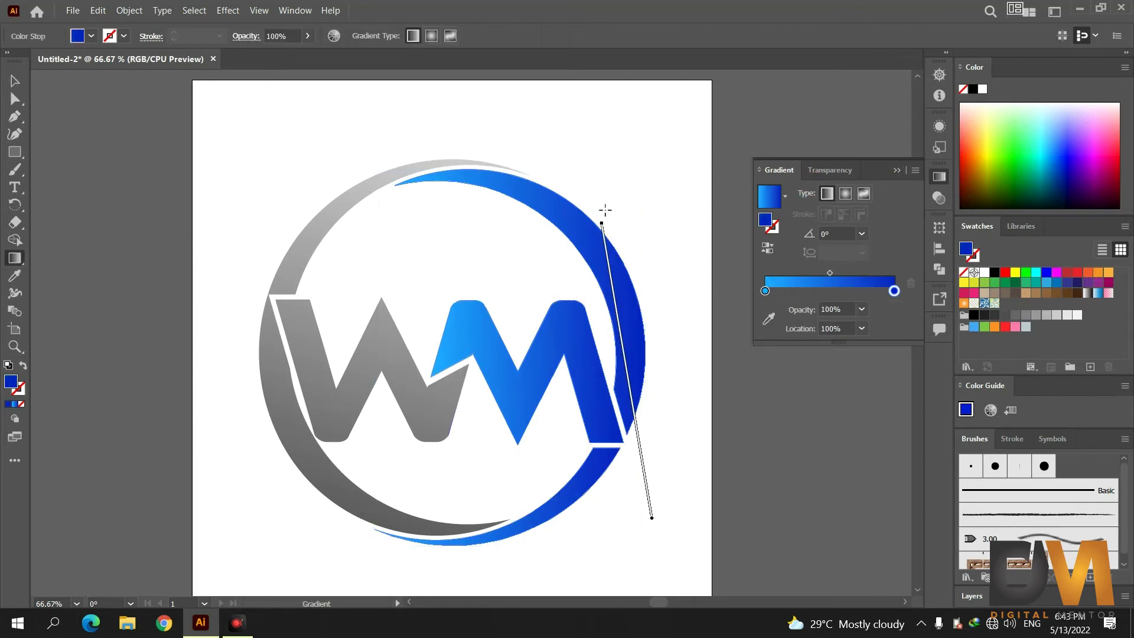
{"action": "left_click_drag", "start_coordinate": [587, 134], "coordinate": [587, 134]}
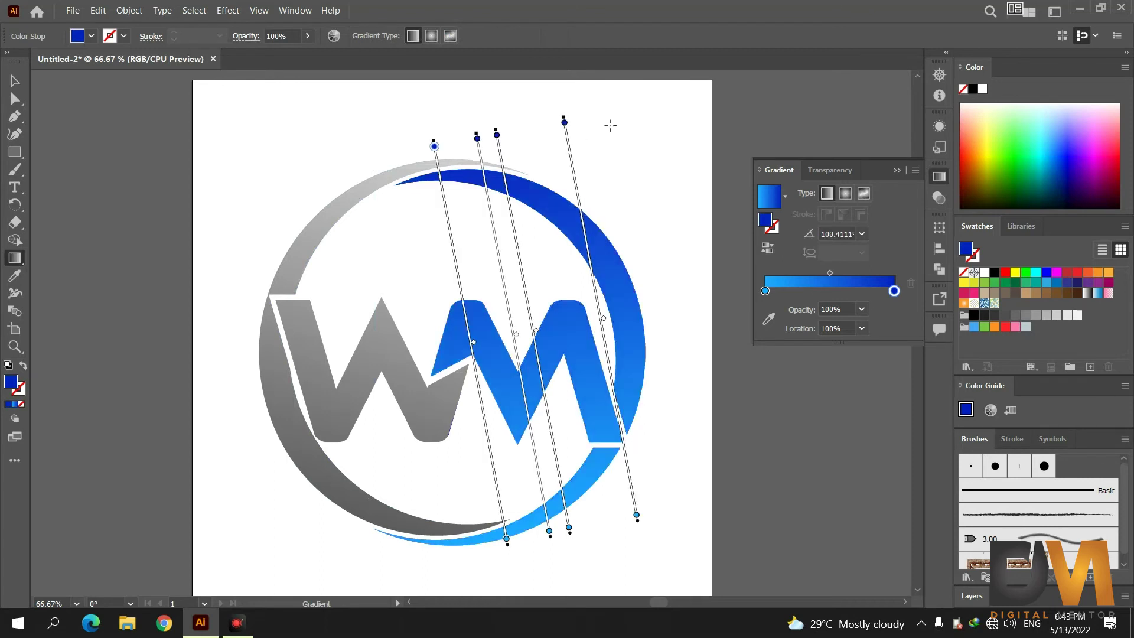
{"action": "left_click_drag", "start_coordinate": [520, 78], "coordinate": [589, 555]}
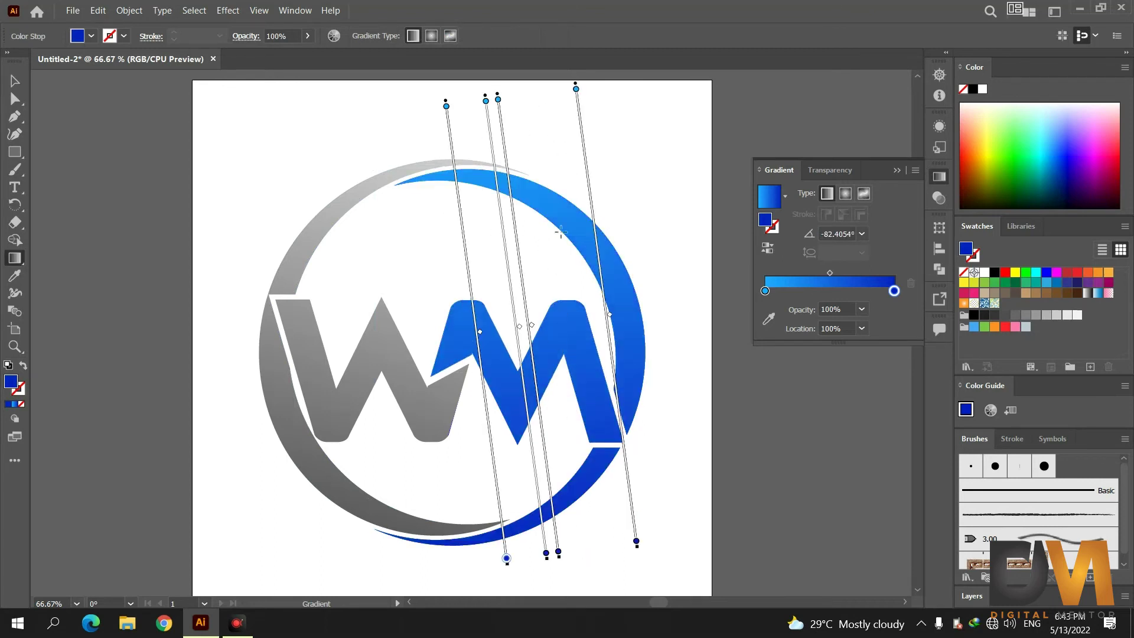
{"action": "left_click_drag", "start_coordinate": [525, 116], "coordinate": [591, 567]}
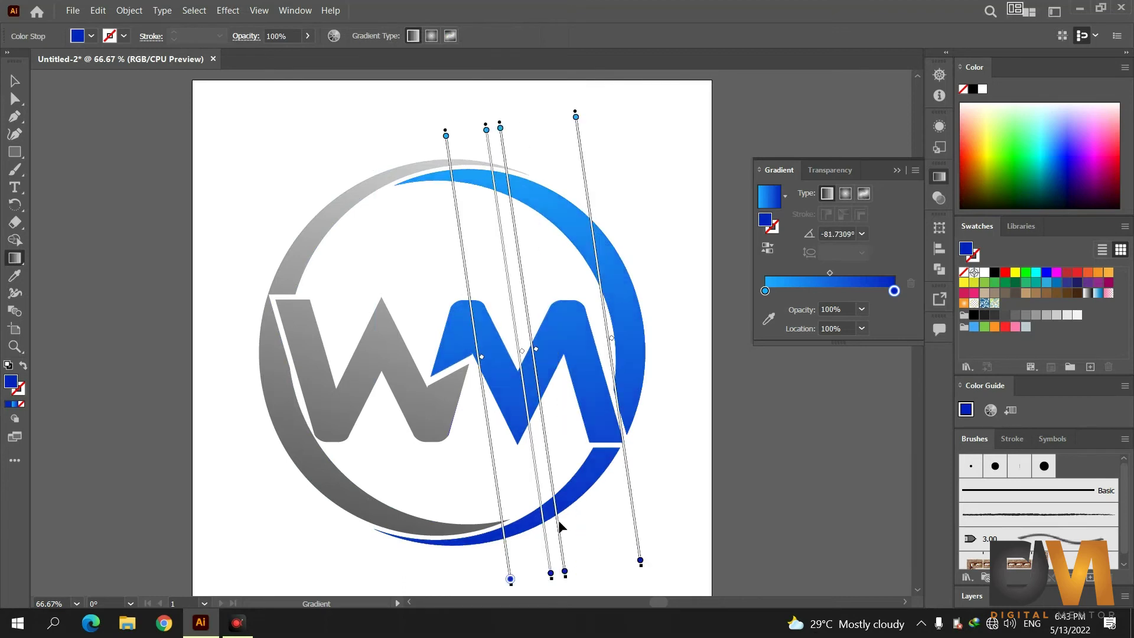
{"action": "left_click", "coordinate": [14, 81]}
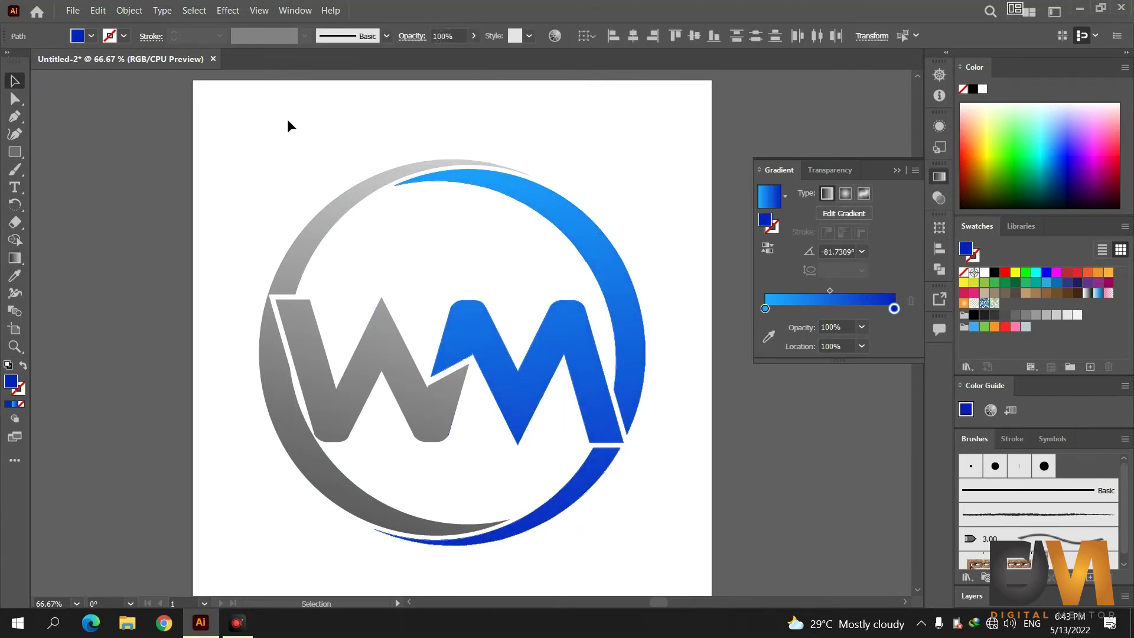
{"action": "left_click", "coordinate": [310, 122]}
{"action": "left_click", "coordinate": [712, 191]}
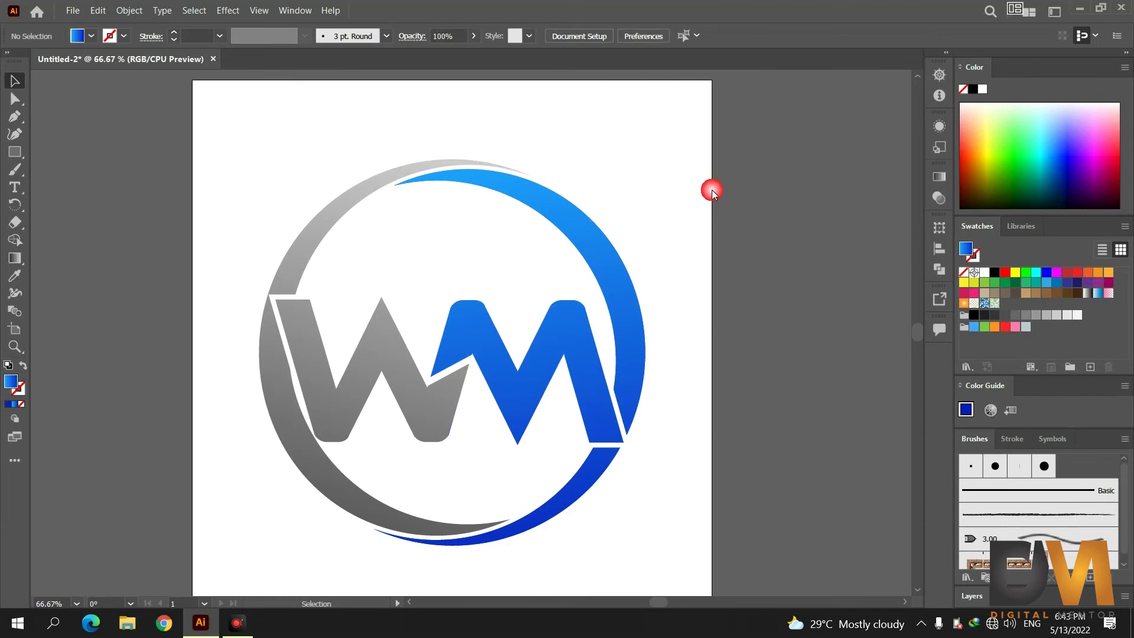
Select all parts of the WM logo and group them together
{"action": "scroll", "coordinate": [693, 190], "scroll_direction": "down", "scroll_amount": 1}
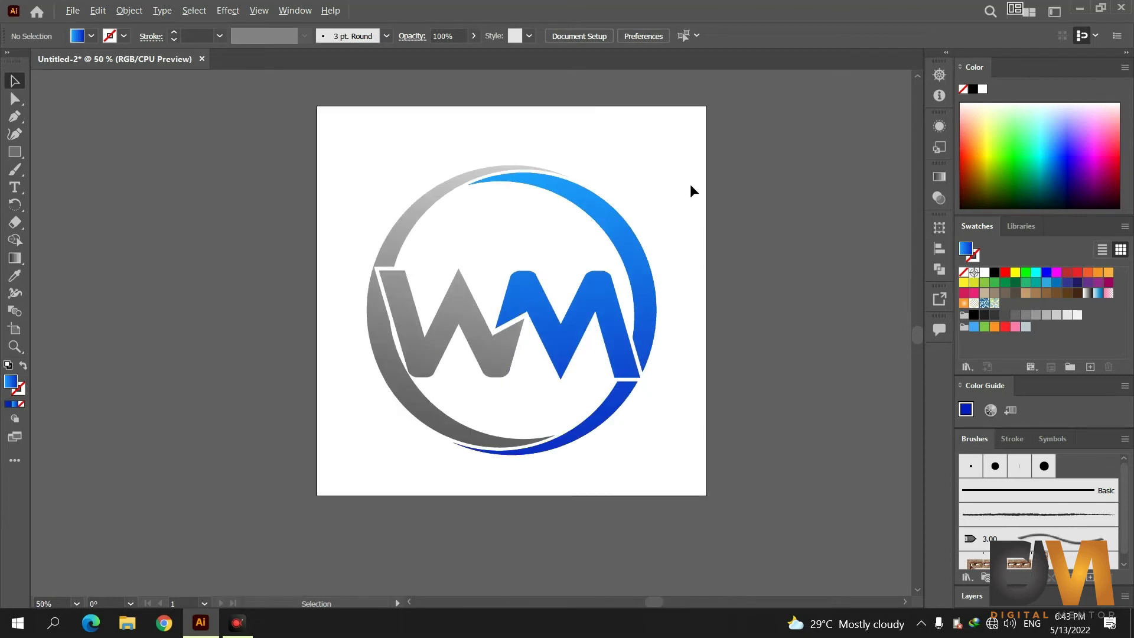
{"action": "left_click_drag", "start_coordinate": [354, 131], "coordinate": [657, 452]}
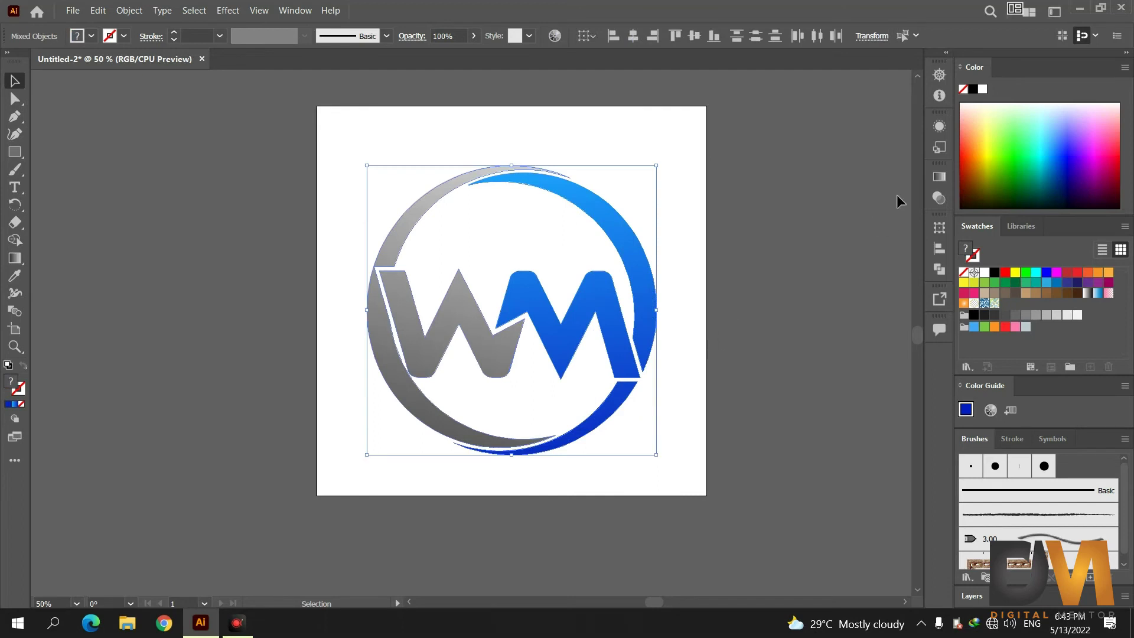
{"action": "right_click", "coordinate": [452, 188]}
{"action": "left_click", "coordinate": [508, 293]}
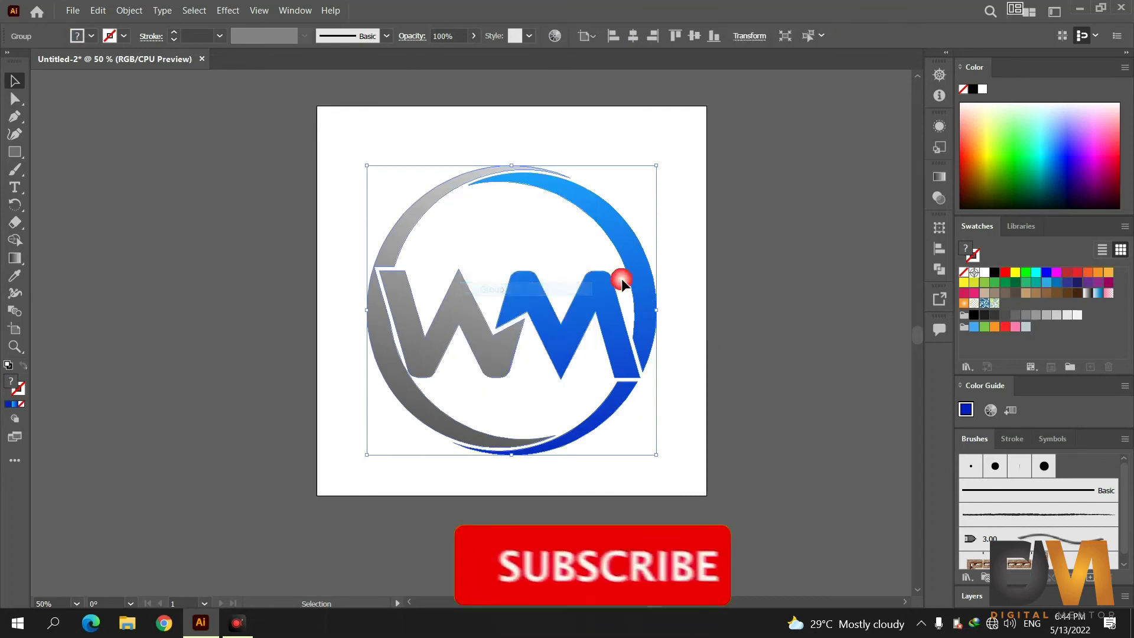
Align the logo group to the artboard's vertical and horizontal centres, then deselect it
{"action": "left_click", "coordinate": [939, 228]}
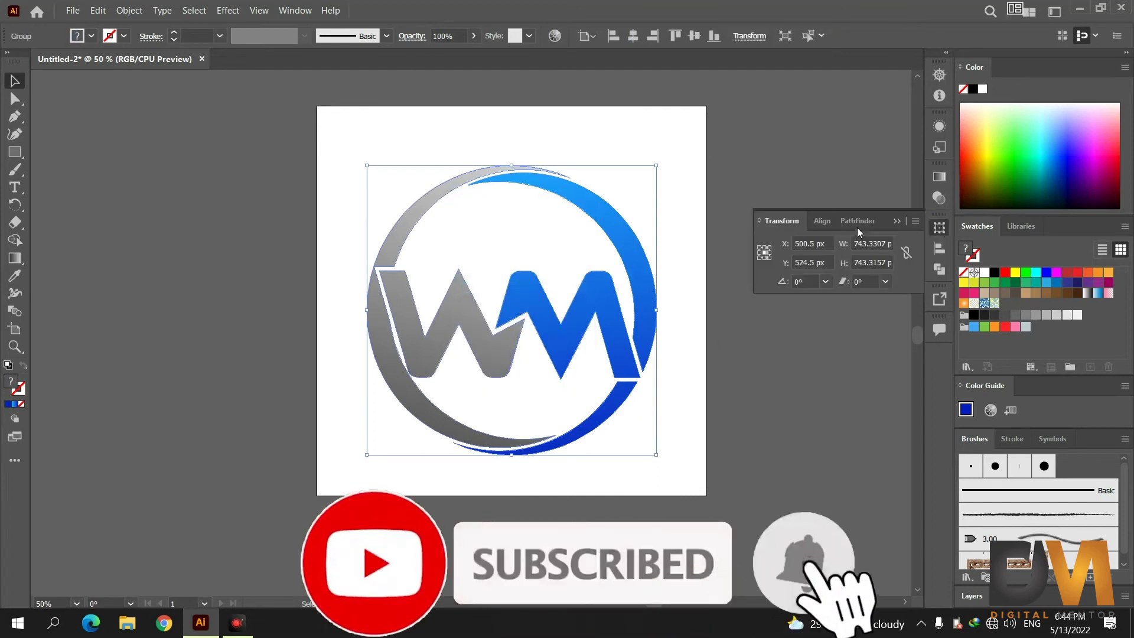
{"action": "left_click", "coordinate": [821, 223]}
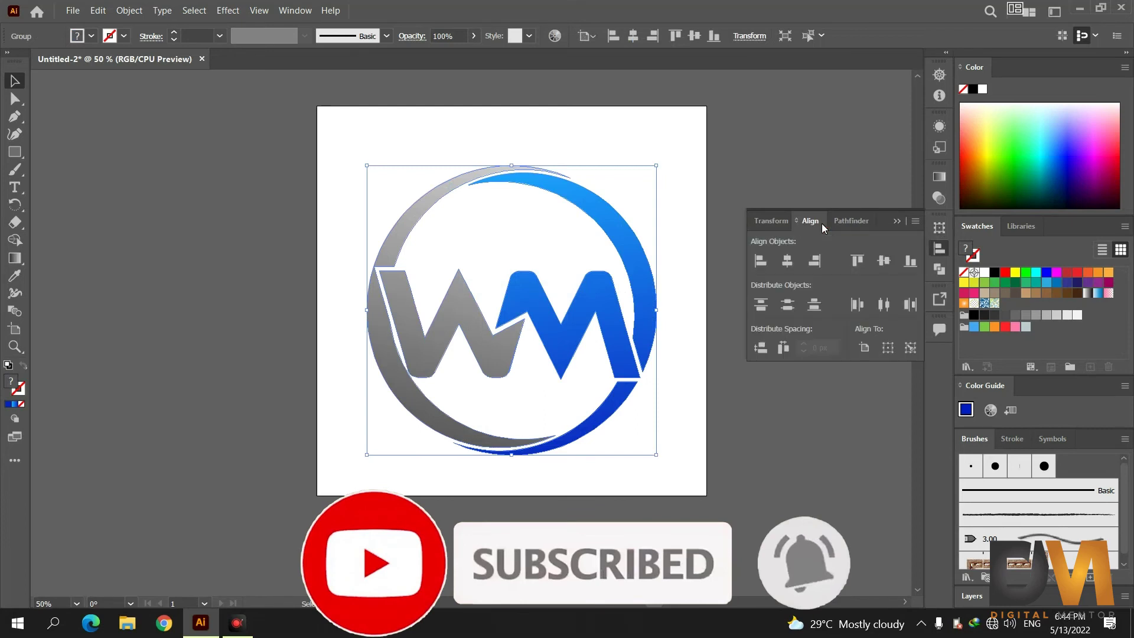
{"action": "left_click", "coordinate": [884, 260]}
{"action": "left_click", "coordinate": [787, 263]}
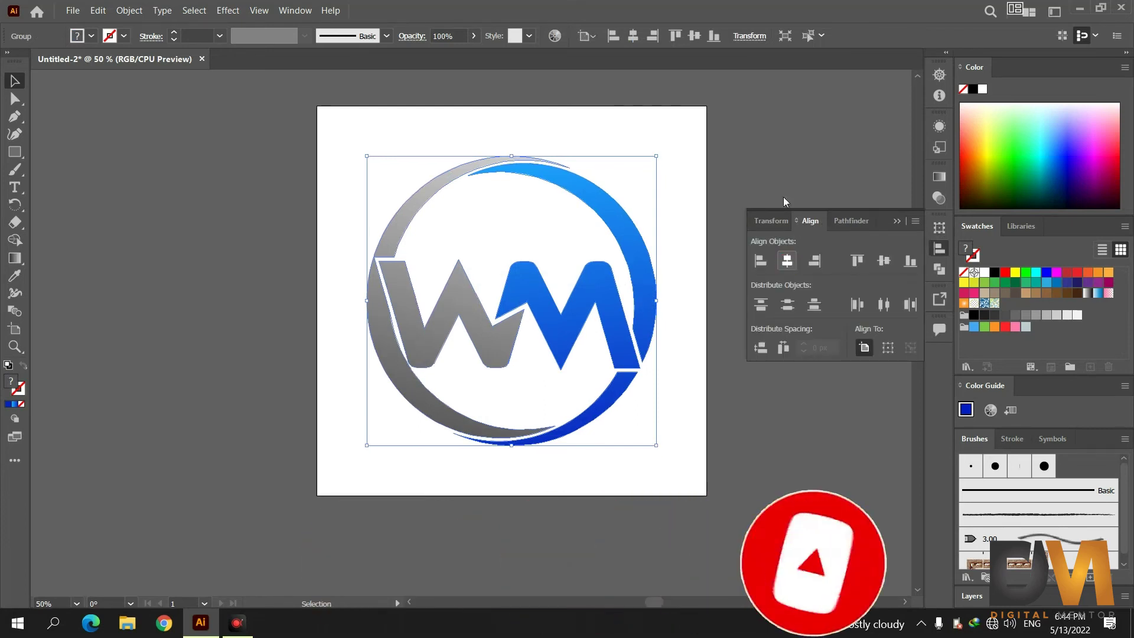
{"action": "left_click", "coordinate": [774, 148]}
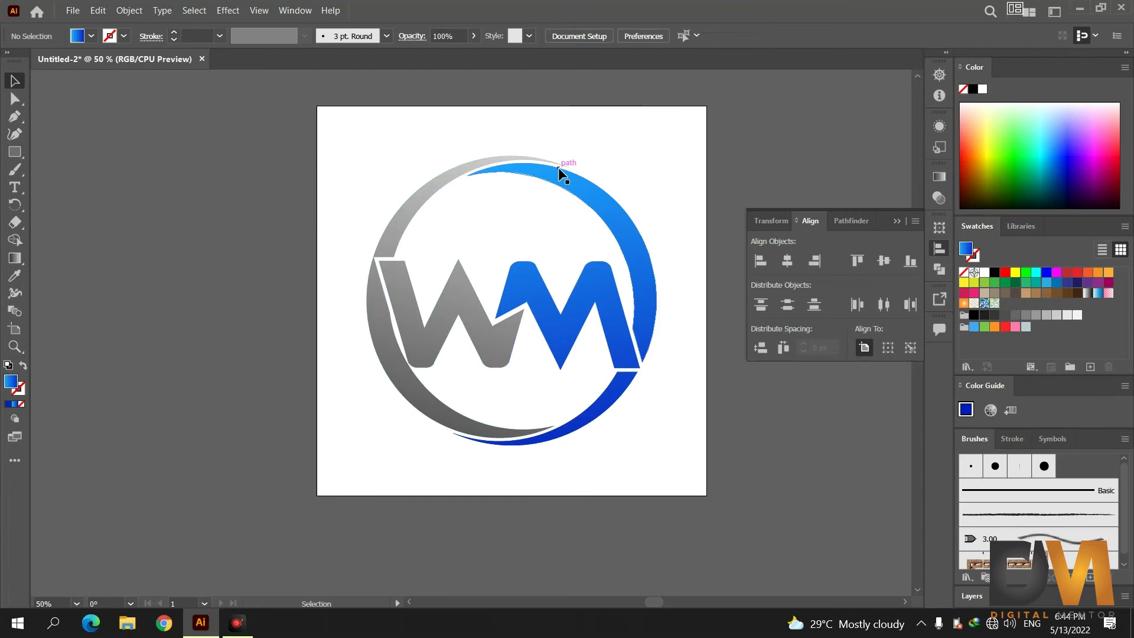
{"action": "left_click", "coordinate": [262, 186]}
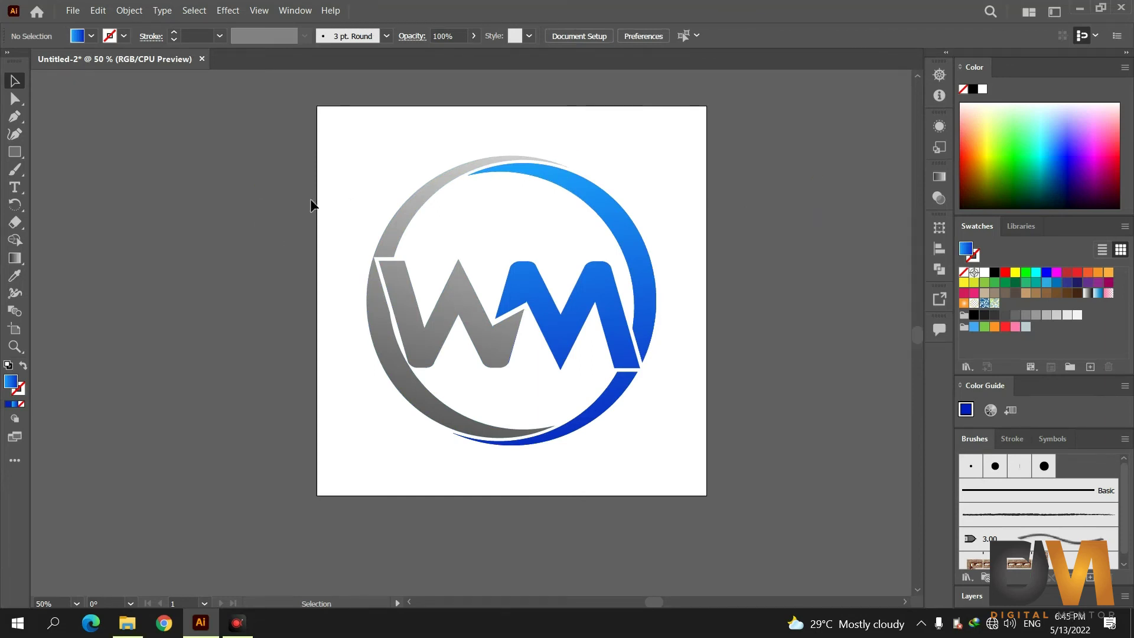
Export the logo via Save for Web (Legacy) as a transparent PNG-24 into the WM Logo folder
{"action": "left_click", "coordinate": [74, 12]}
{"action": "mouse_move", "coordinate": [96, 261]}
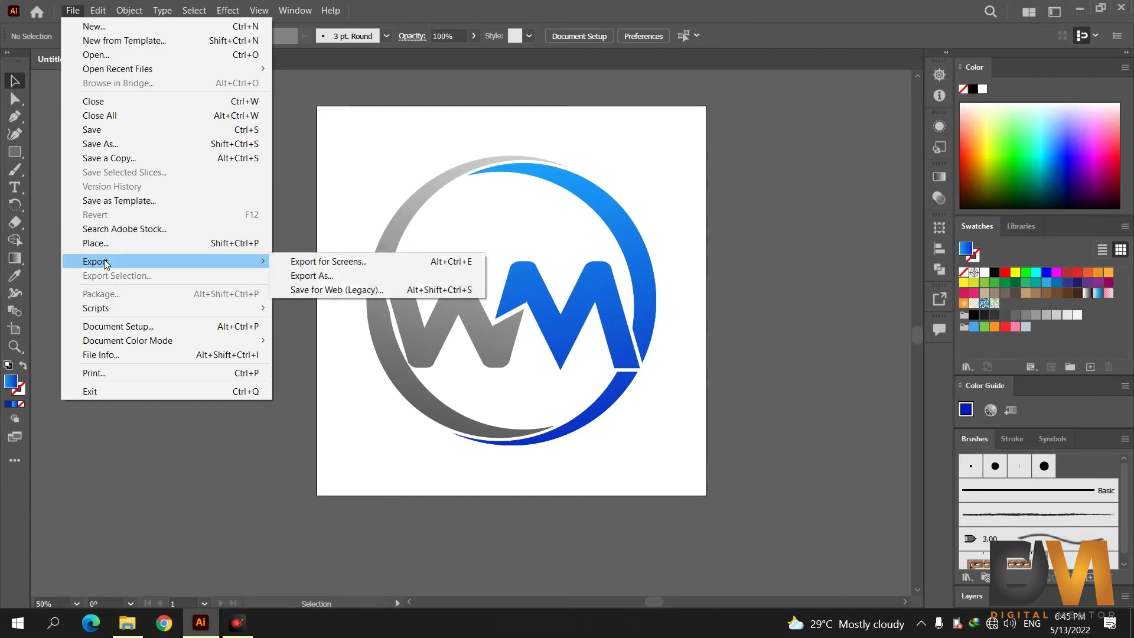
{"action": "left_click", "coordinate": [315, 289]}
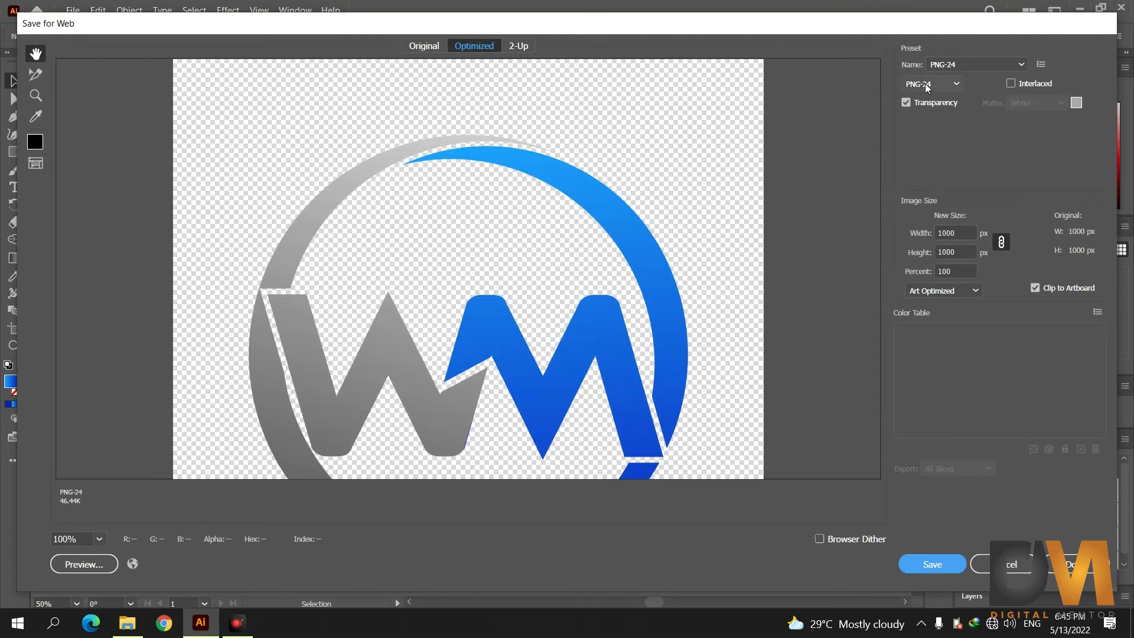
{"action": "left_click", "coordinate": [926, 84]}
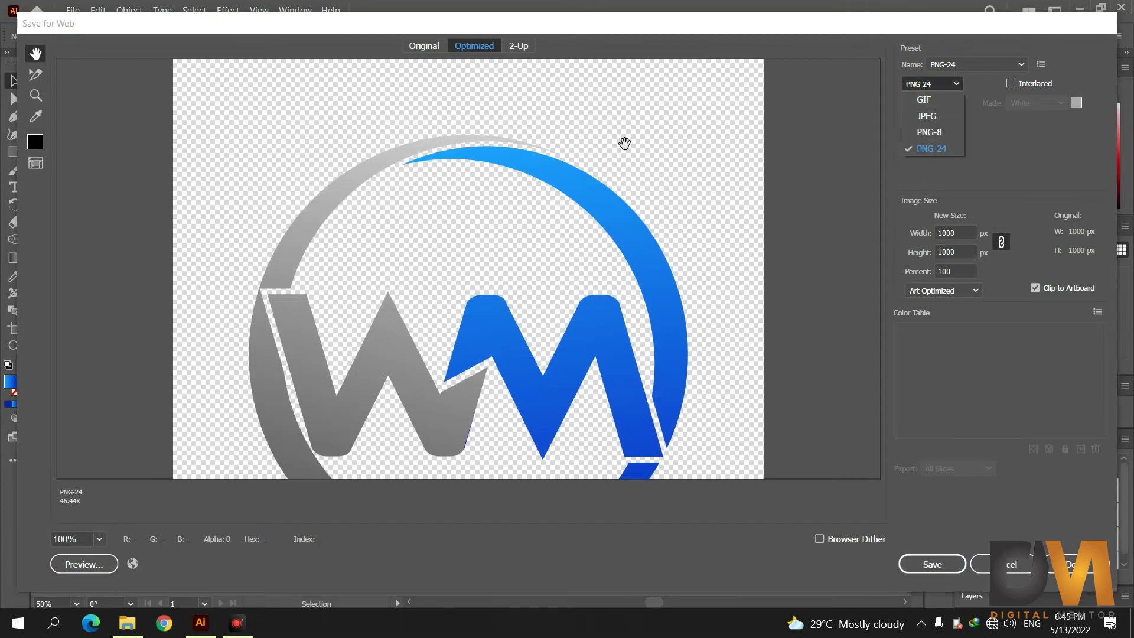
{"action": "left_click", "coordinate": [833, 287]}
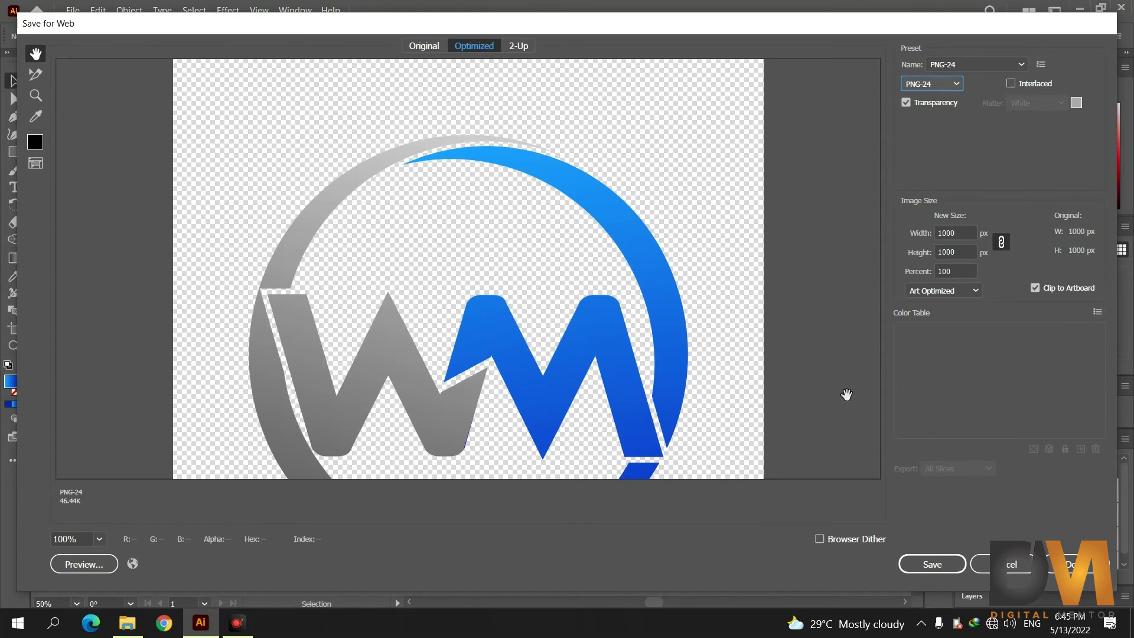
{"action": "left_click", "coordinate": [944, 564]}
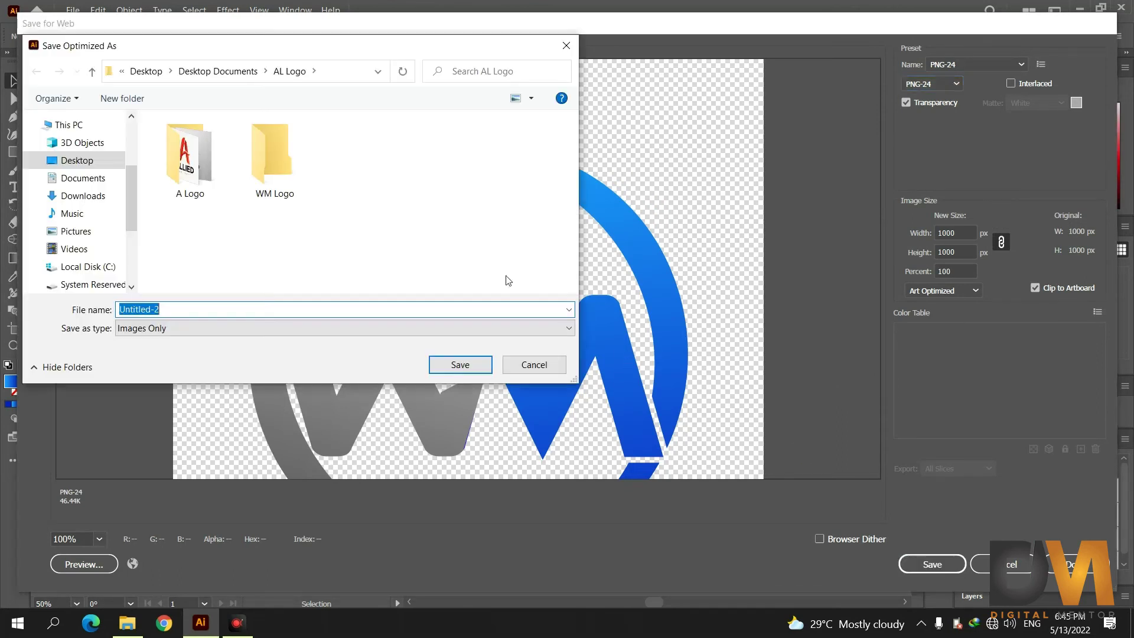
{"action": "double_click", "coordinate": [281, 199]}
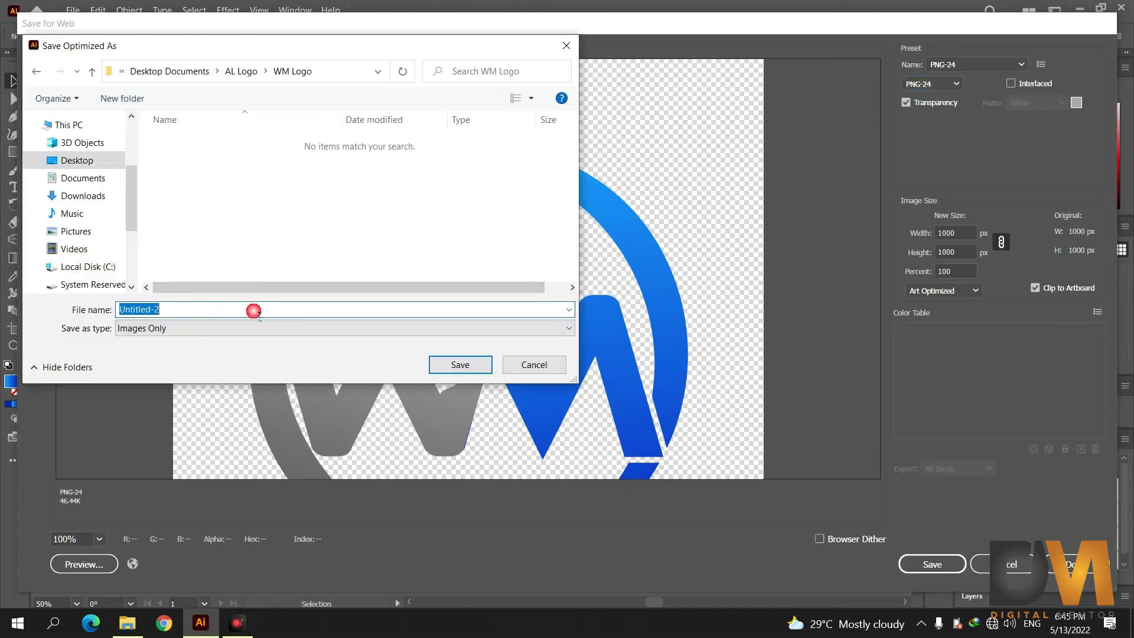
{"action": "type", "text": "WM Logo"}
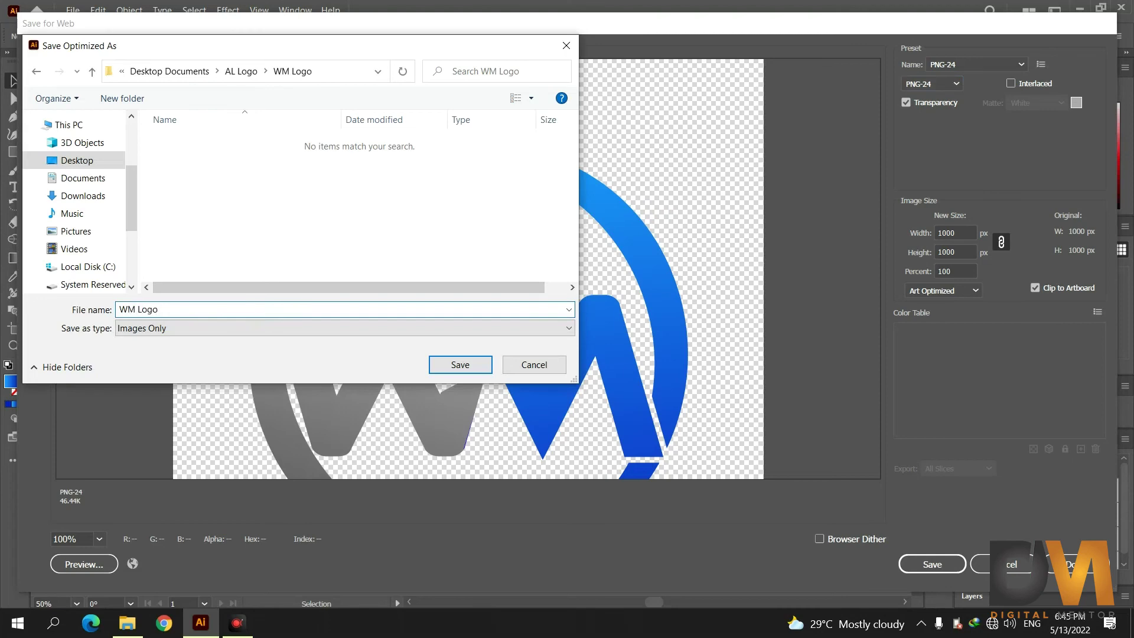
{"action": "key", "text": "Return"}
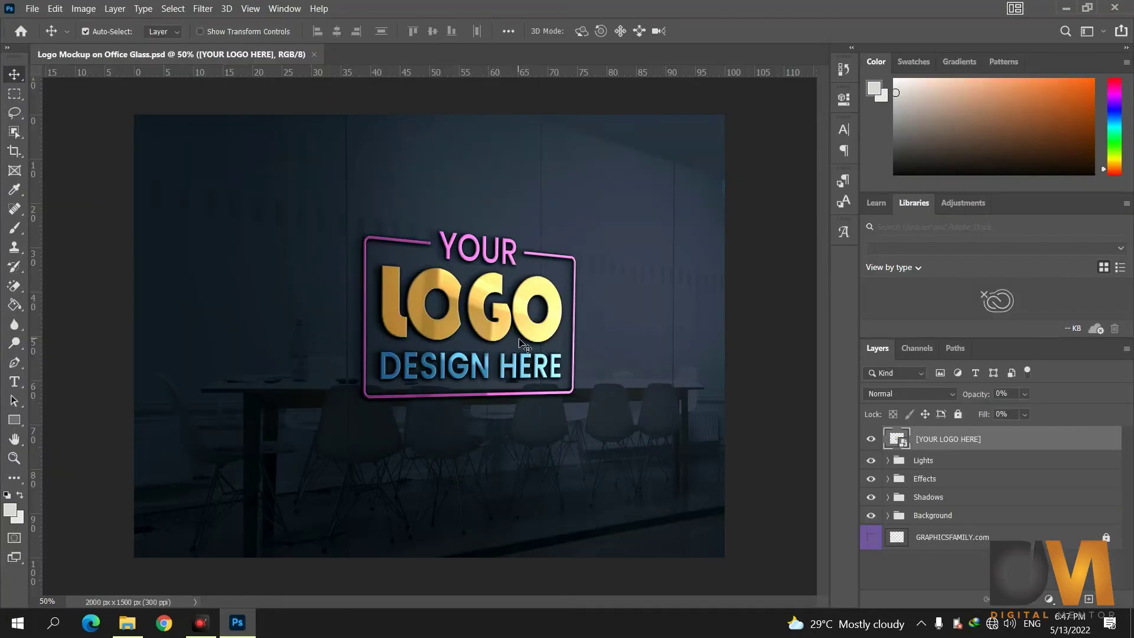
Open the [YOUR LOGO HERE] smart object as Group 3 copy.psb and pick up the WM-Logo image
{"action": "double_click", "coordinate": [912, 447]}
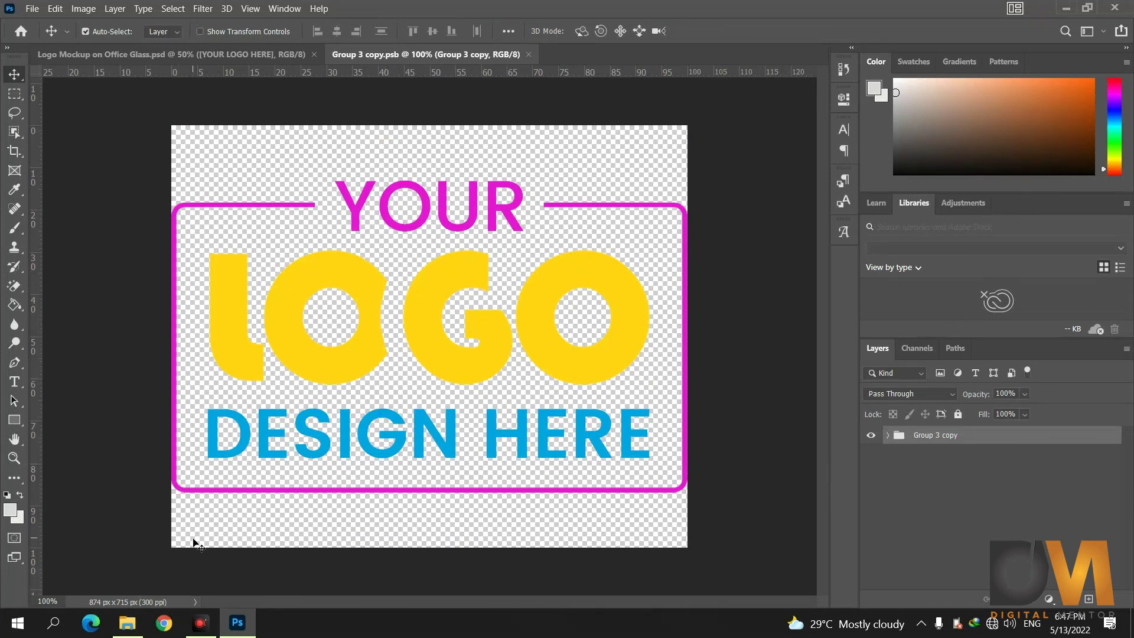
{"action": "left_click", "coordinate": [127, 623]}
Place WM-Logo.png onto the smart object canvas and commit the placement
{"action": "left_click_drag", "start_coordinate": [167, 110], "coordinate": [263, 535]}
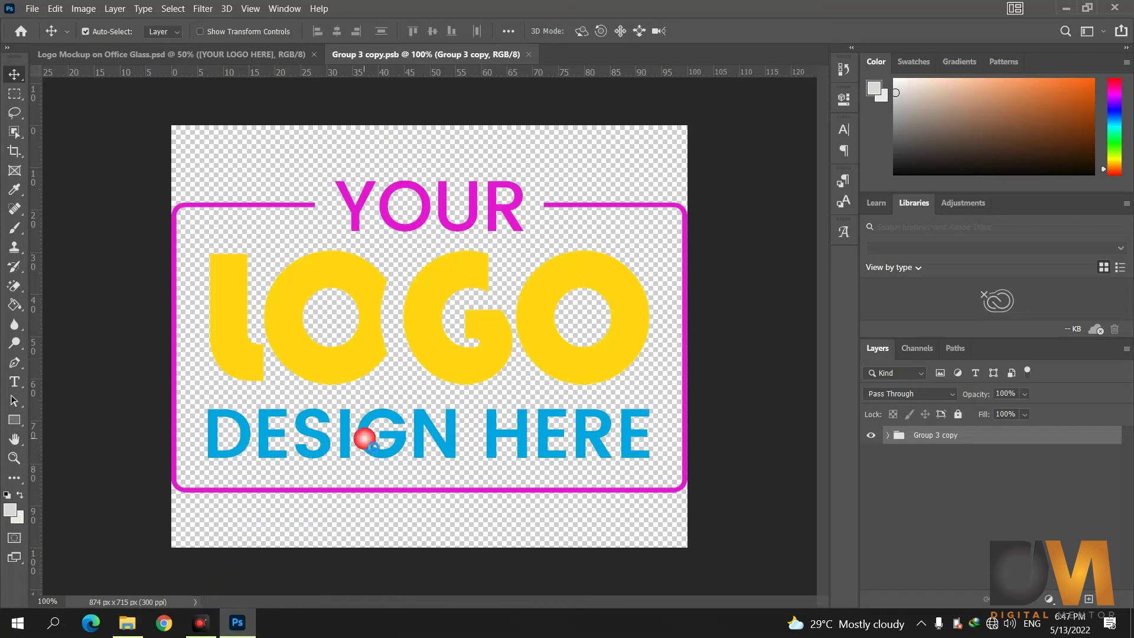
{"action": "left_click_drag", "start_coordinate": [263, 535], "coordinate": [381, 437]}
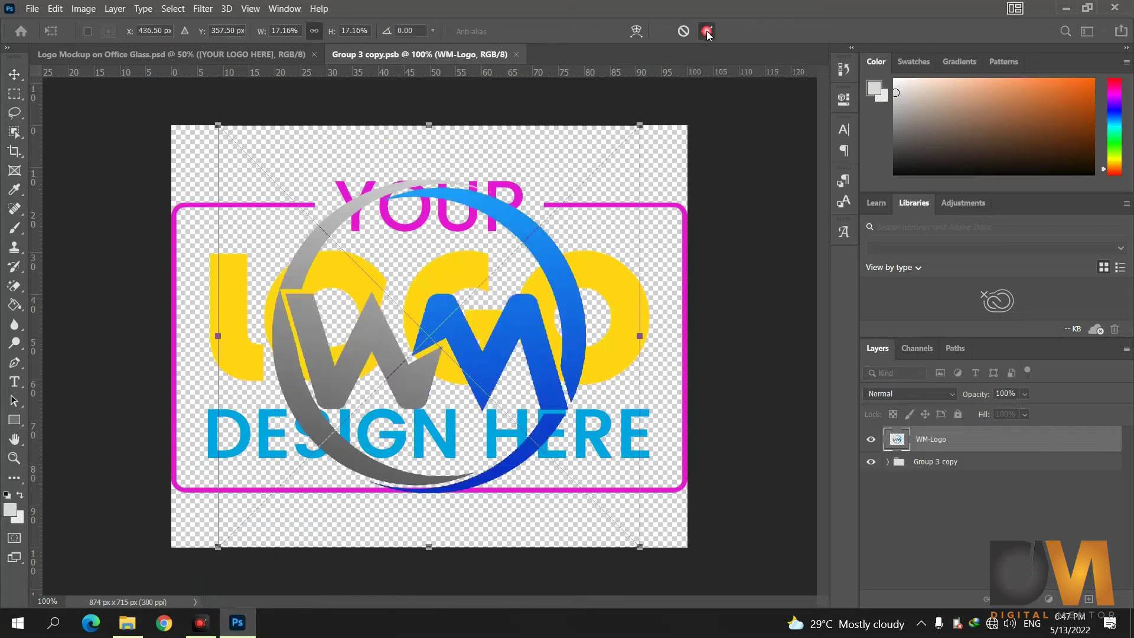
{"action": "left_click", "coordinate": [707, 31]}
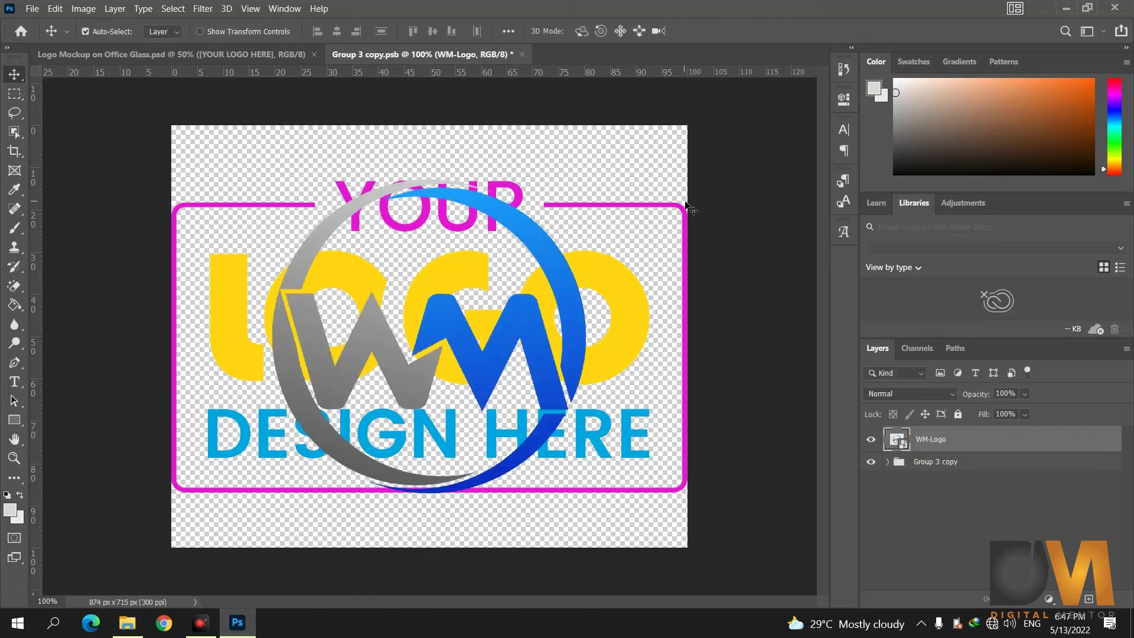
Delete the old Group 3 copy placeholder layer and save the smart object back into the mockup
{"action": "left_click", "coordinate": [948, 464]}
{"action": "key", "text": "Delete"}
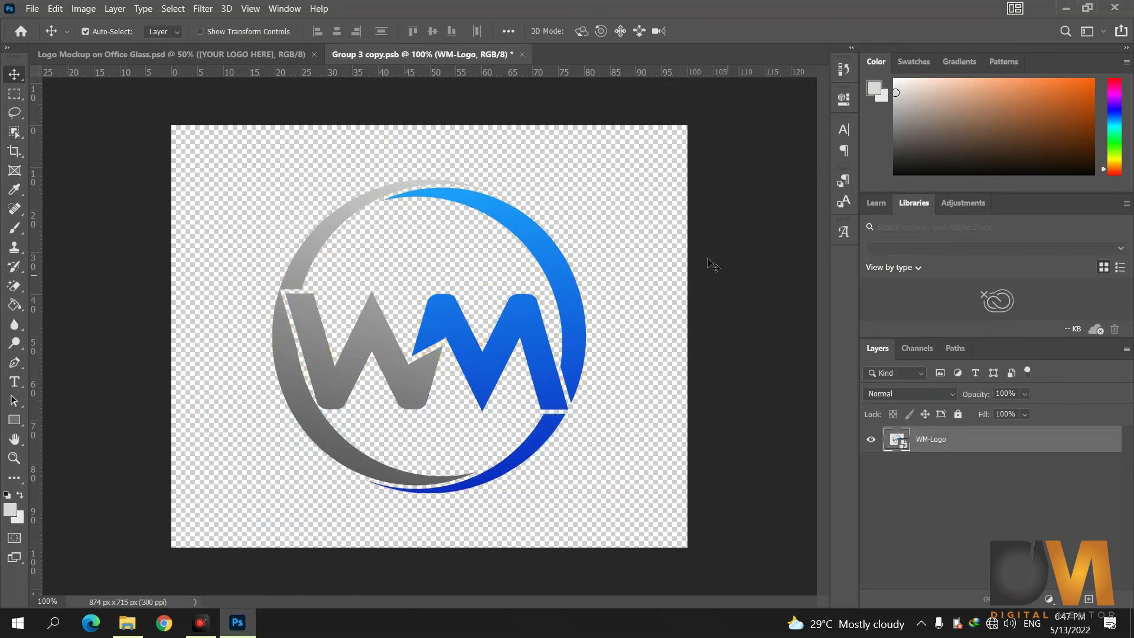
{"action": "left_click", "coordinate": [523, 54]}
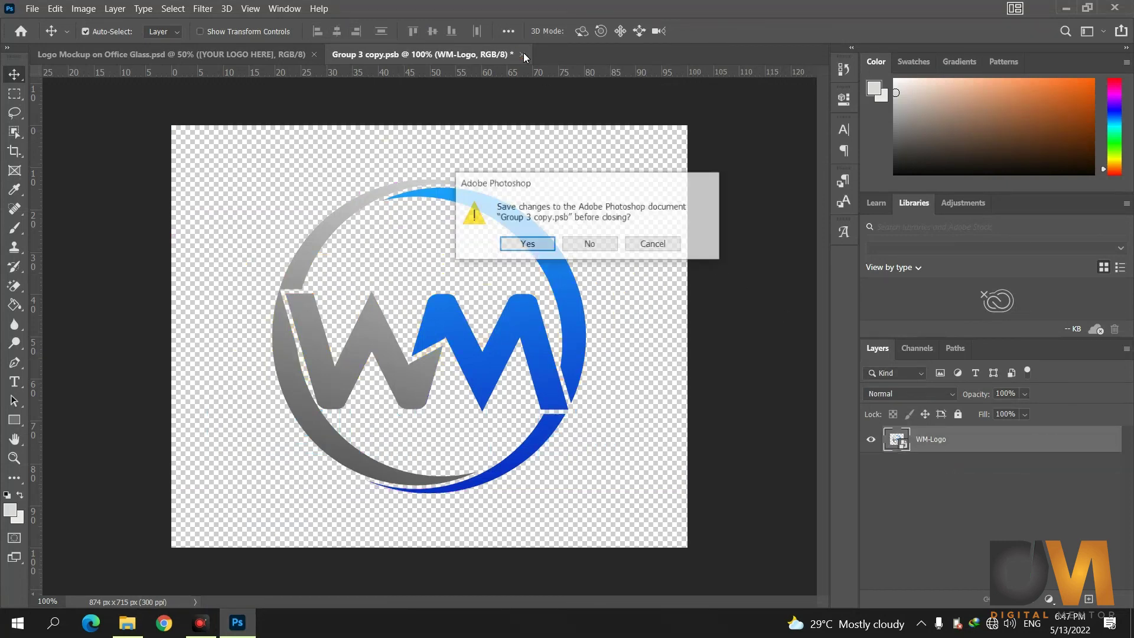
{"action": "left_click", "coordinate": [534, 244]}
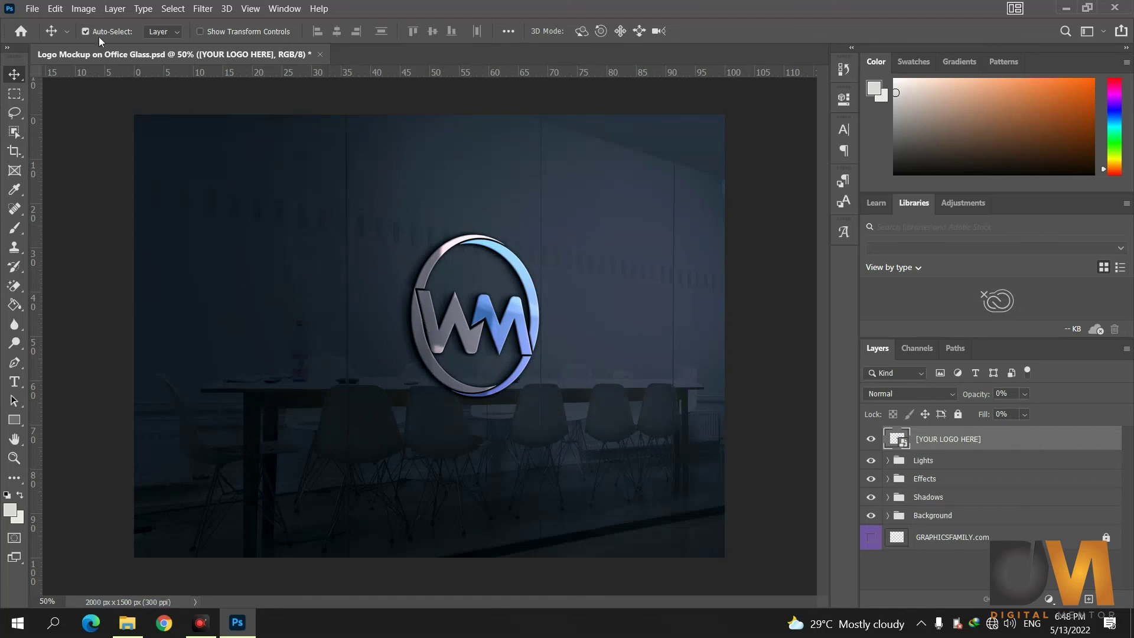
Export the mockup as a Very High JPEG named 'WM Logo Mockup' into the WM Logo folder
{"action": "left_click", "coordinate": [40, 11]}
{"action": "mouse_move", "coordinate": [71, 214]}
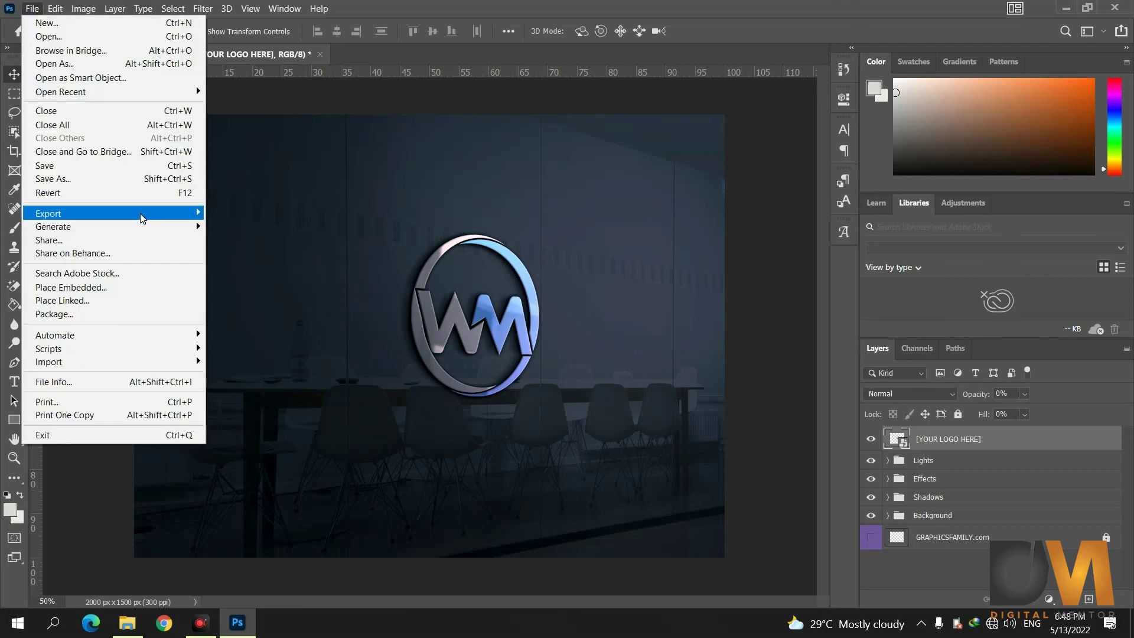
{"action": "left_click", "coordinate": [279, 268]}
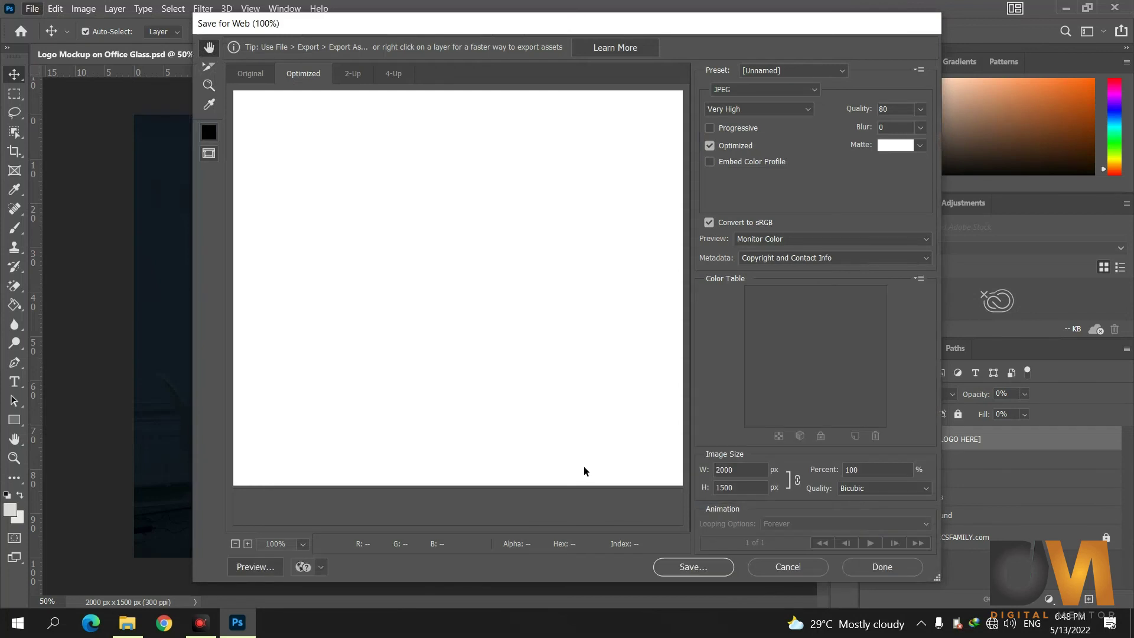
{"action": "left_click", "coordinate": [681, 568]}
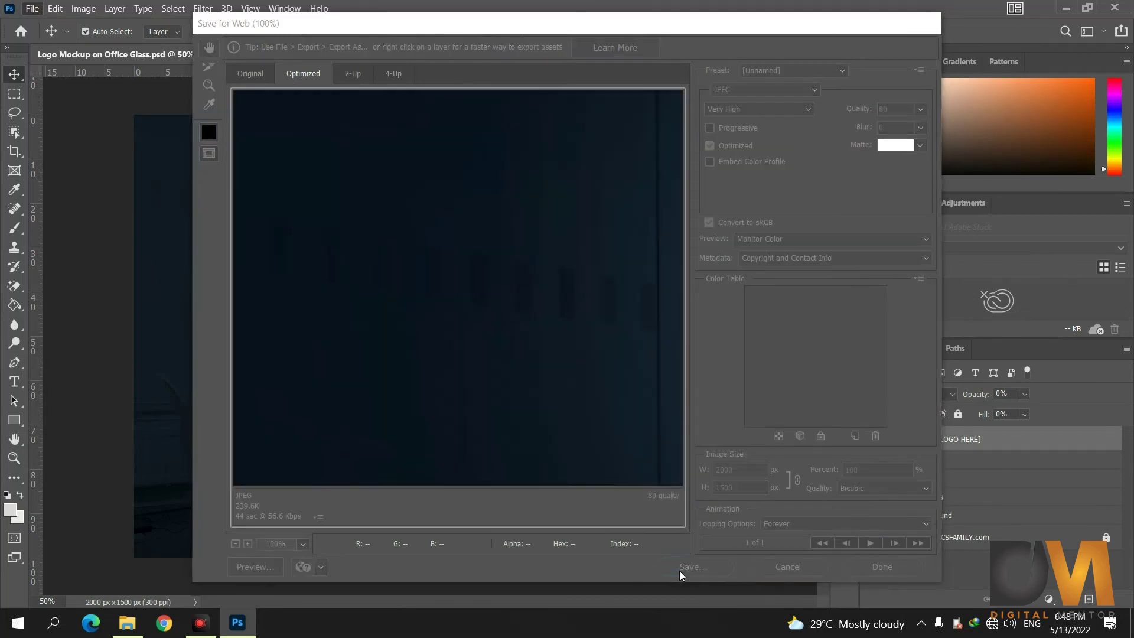
{"action": "double_click", "coordinate": [427, 124]}
{"action": "left_click", "coordinate": [501, 302]}
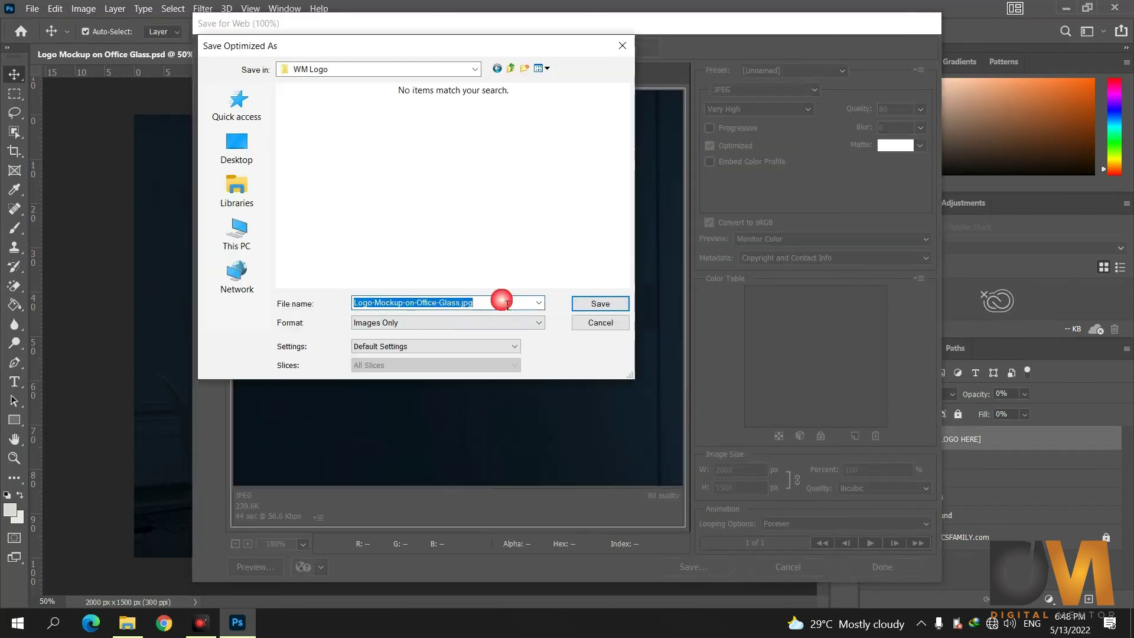
{"action": "type", "text": "WM Logo Mockup"}
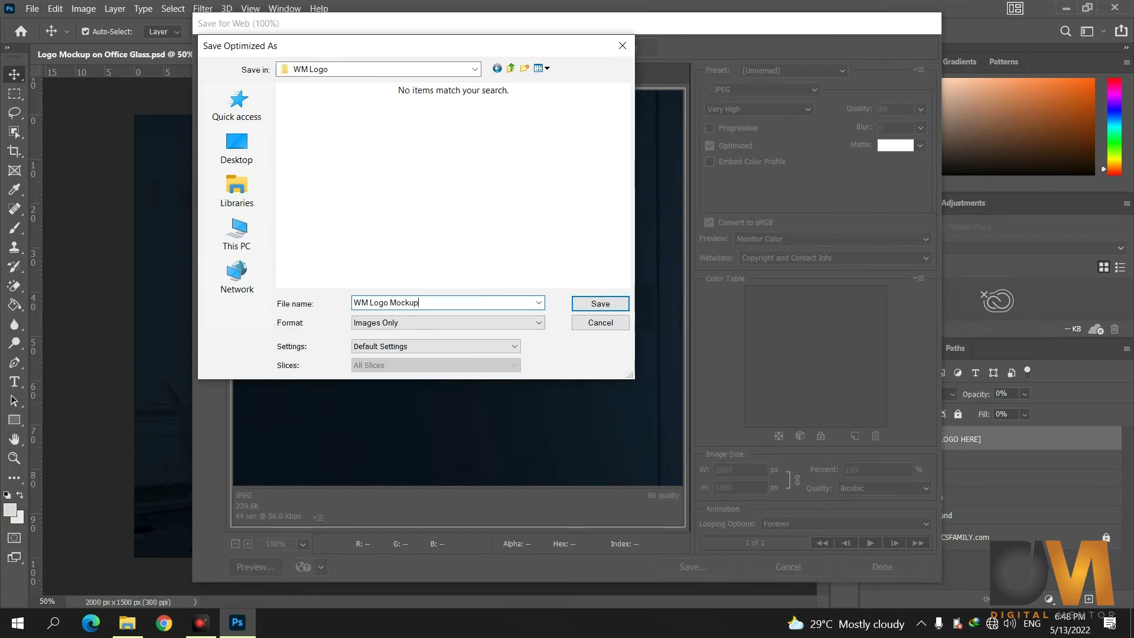
{"action": "key", "text": "Return"}
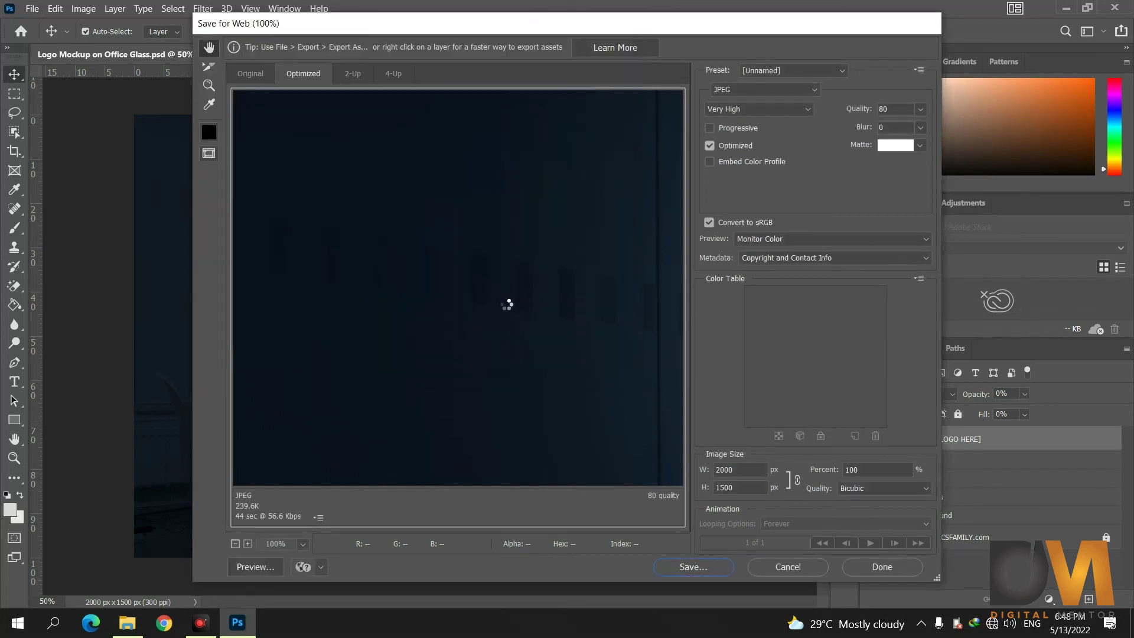